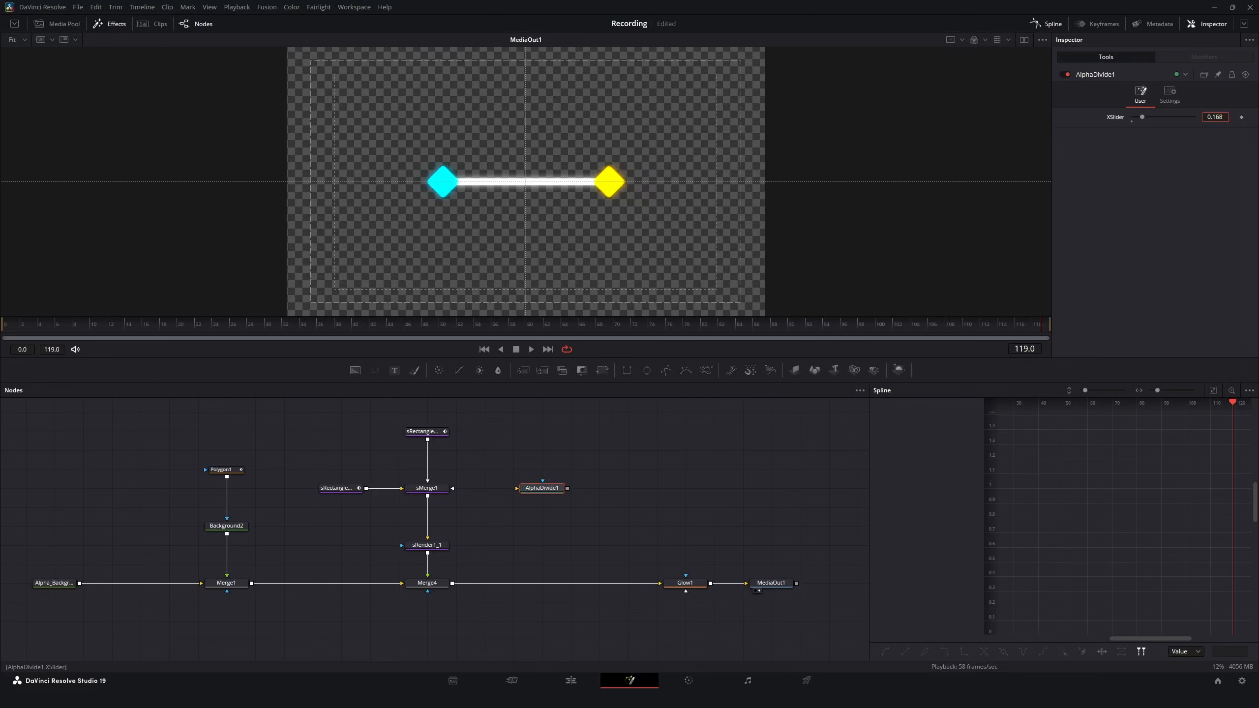
# Play the diamond and line animation from frame 0 to preview the motion.
pyautogui.click(4, 330)
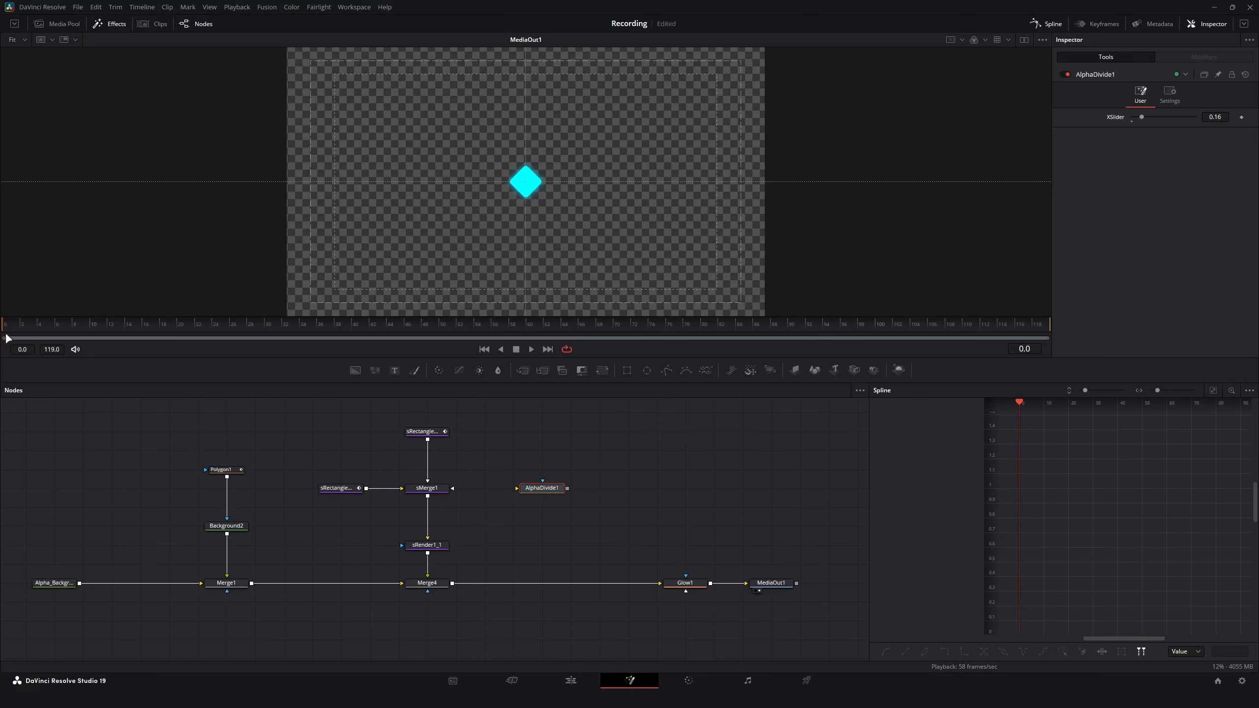
pyautogui.press('space')
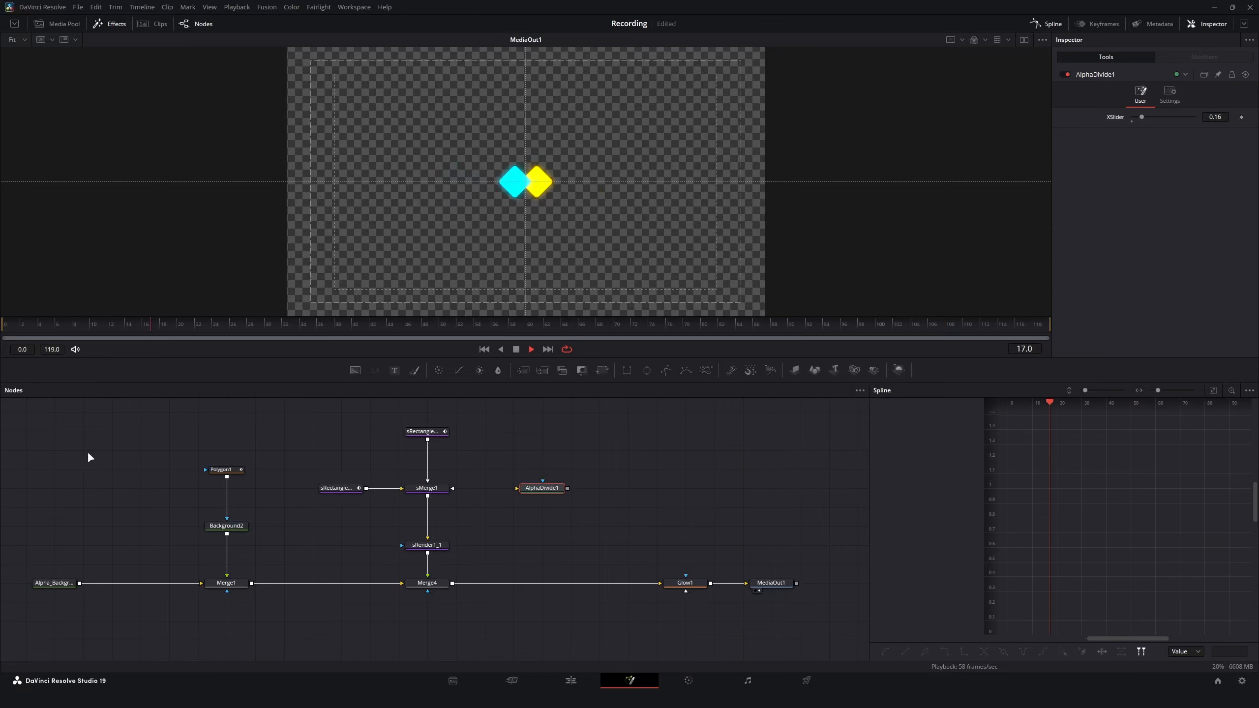
pyautogui.press('space')
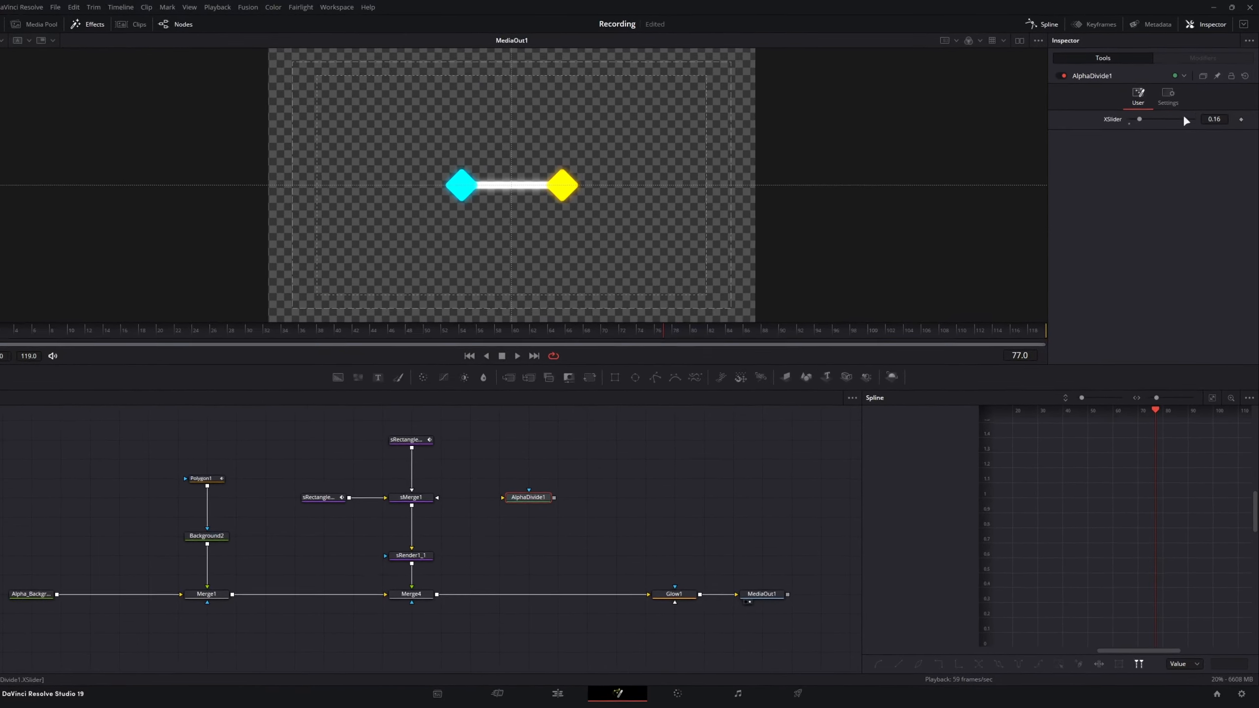
# Set the XSlider of the AlphaDivide1 node to about 0.442 and replay the animation.
pyautogui.moveTo(1214, 119); pyautogui.dragTo(1250, 119)
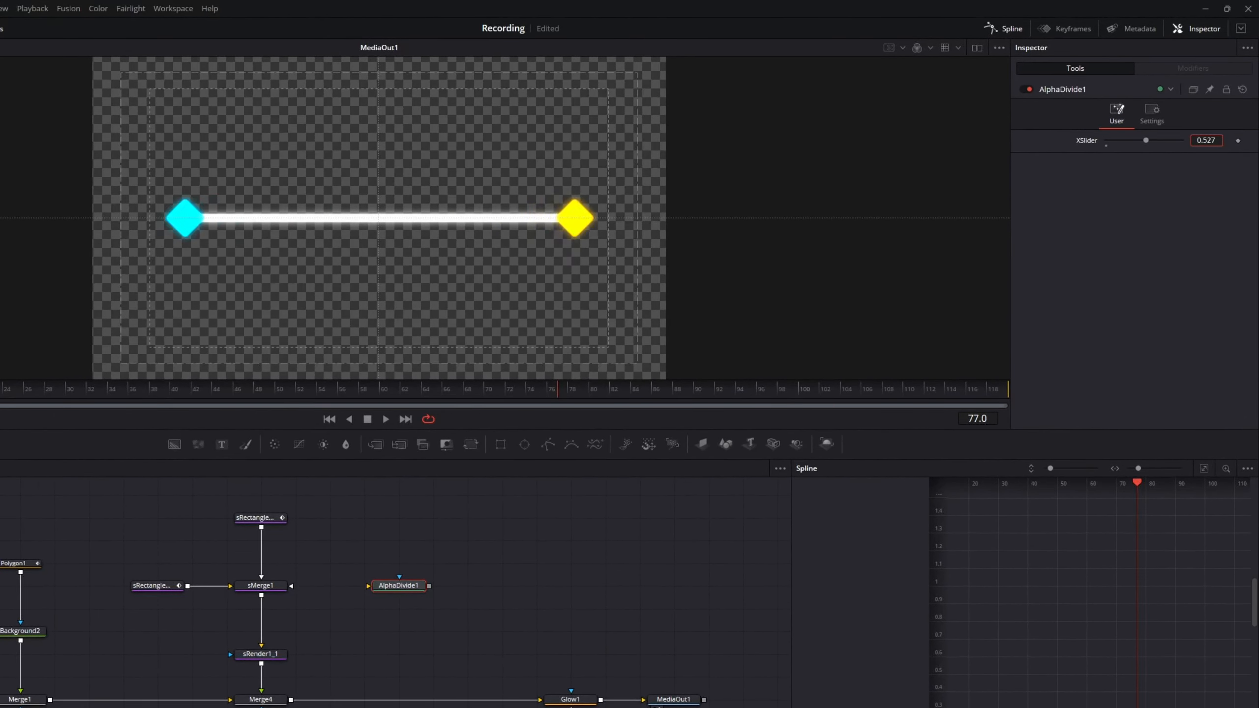
pyautogui.press('space')
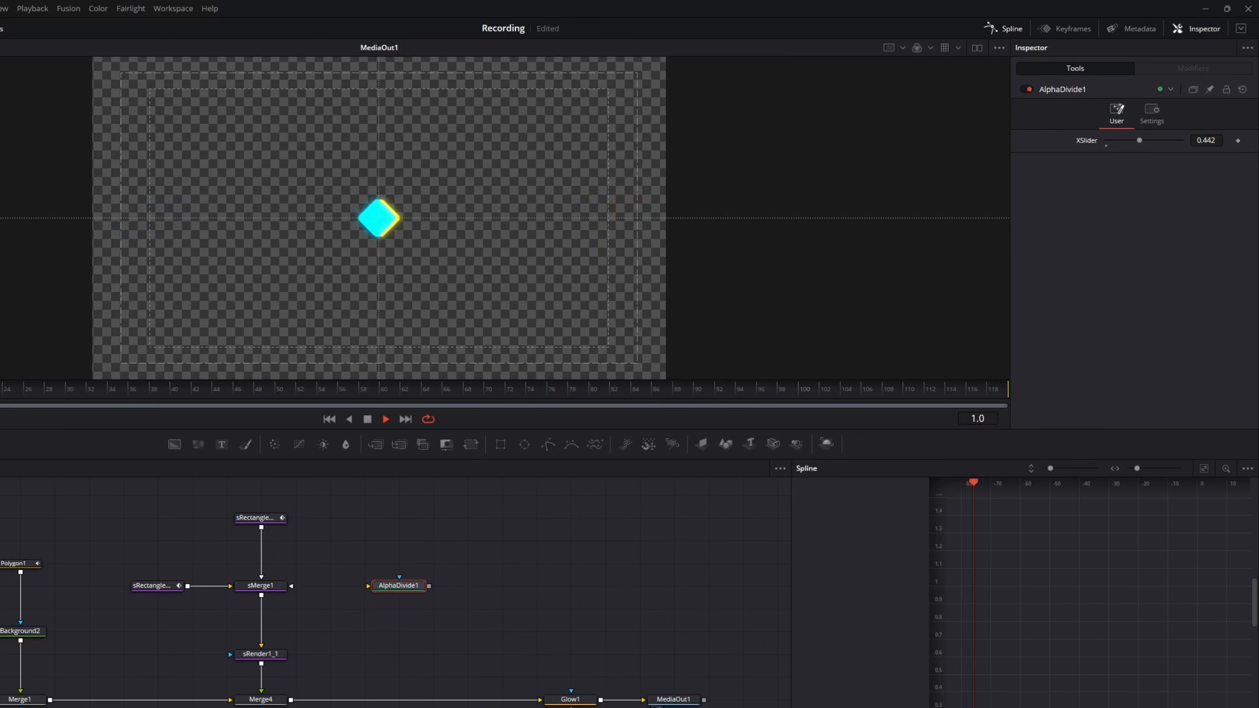
pyautogui.press('space')
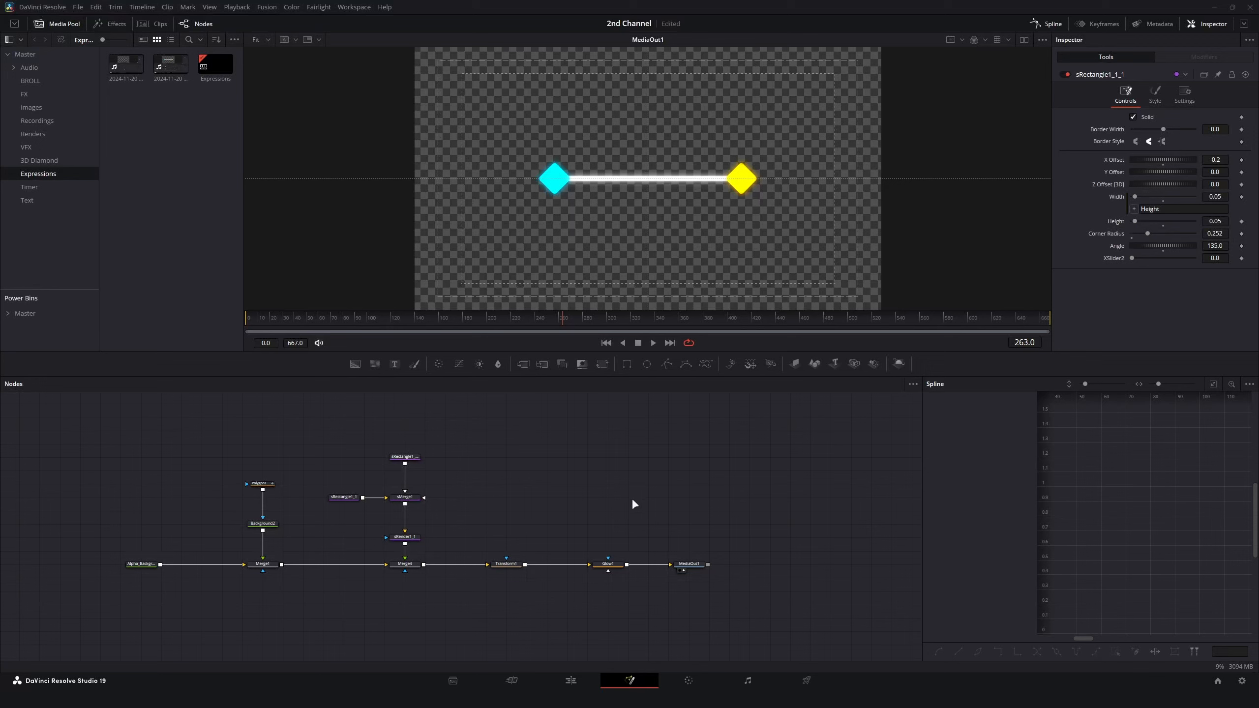
# Set the X Offset of the yellow diamond's sRectangle1_1 node to about 0.228.
pyautogui.hscroll(-1, 397, 570)
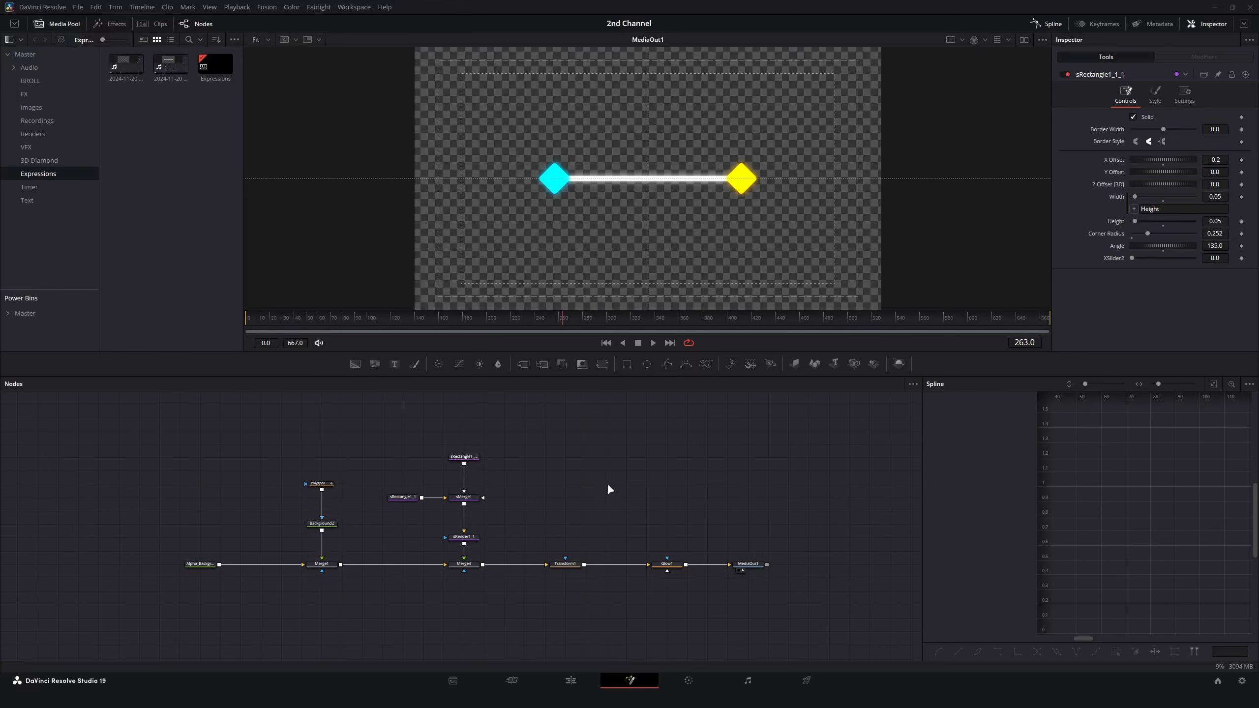
pyautogui.scroll(-3, 585, 497)
pyautogui.hscroll(-4, 583, 492)
pyautogui.scroll(3, 580, 492)
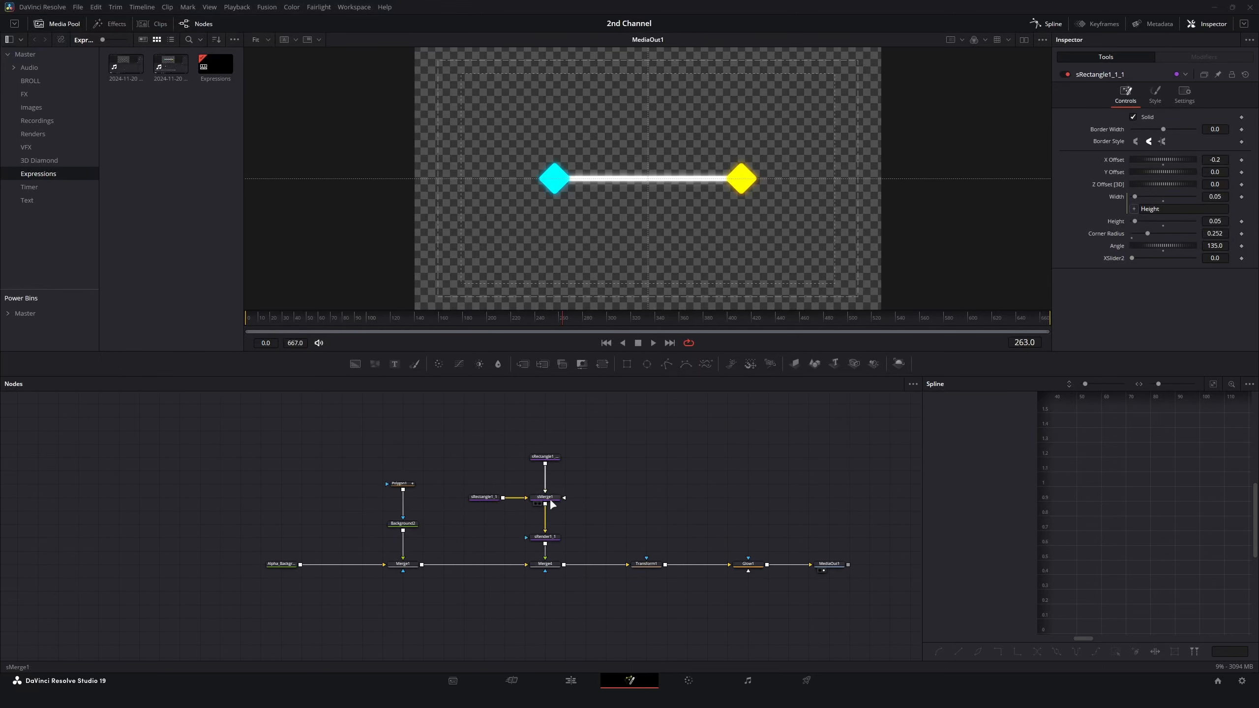
pyautogui.scroll(5, 523, 500)
pyautogui.click(419, 494)
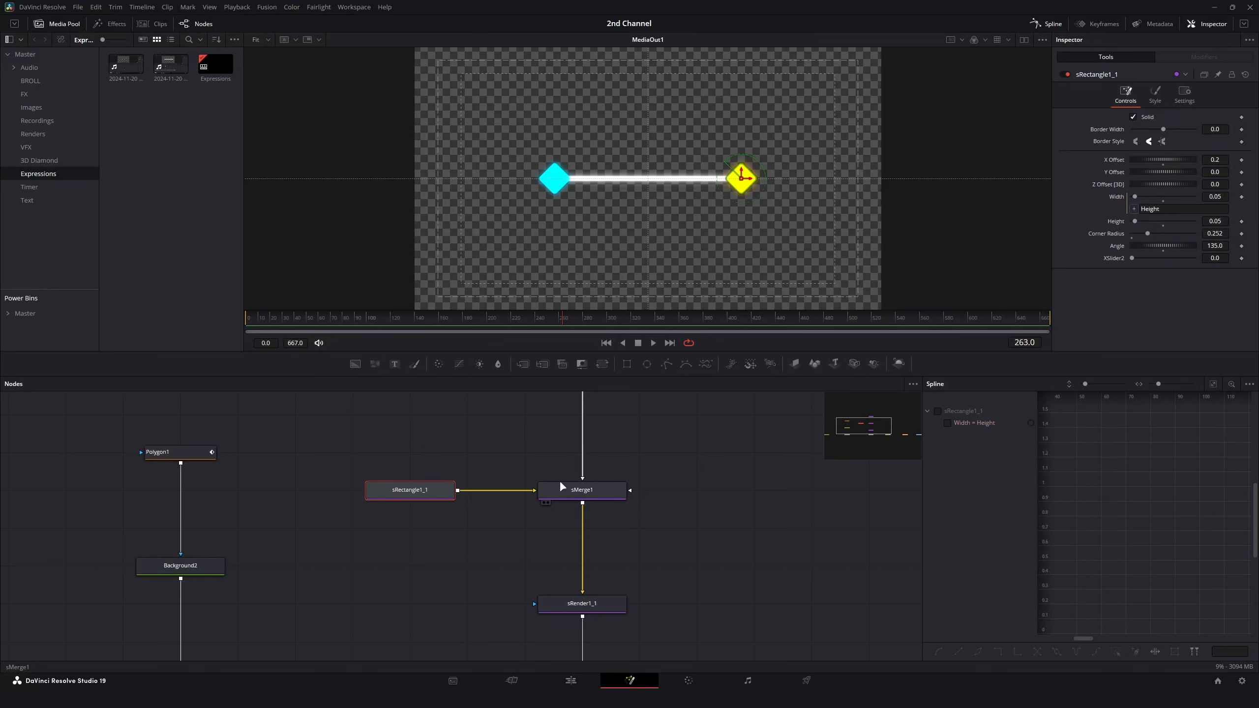
pyautogui.scroll(-4, 559, 480)
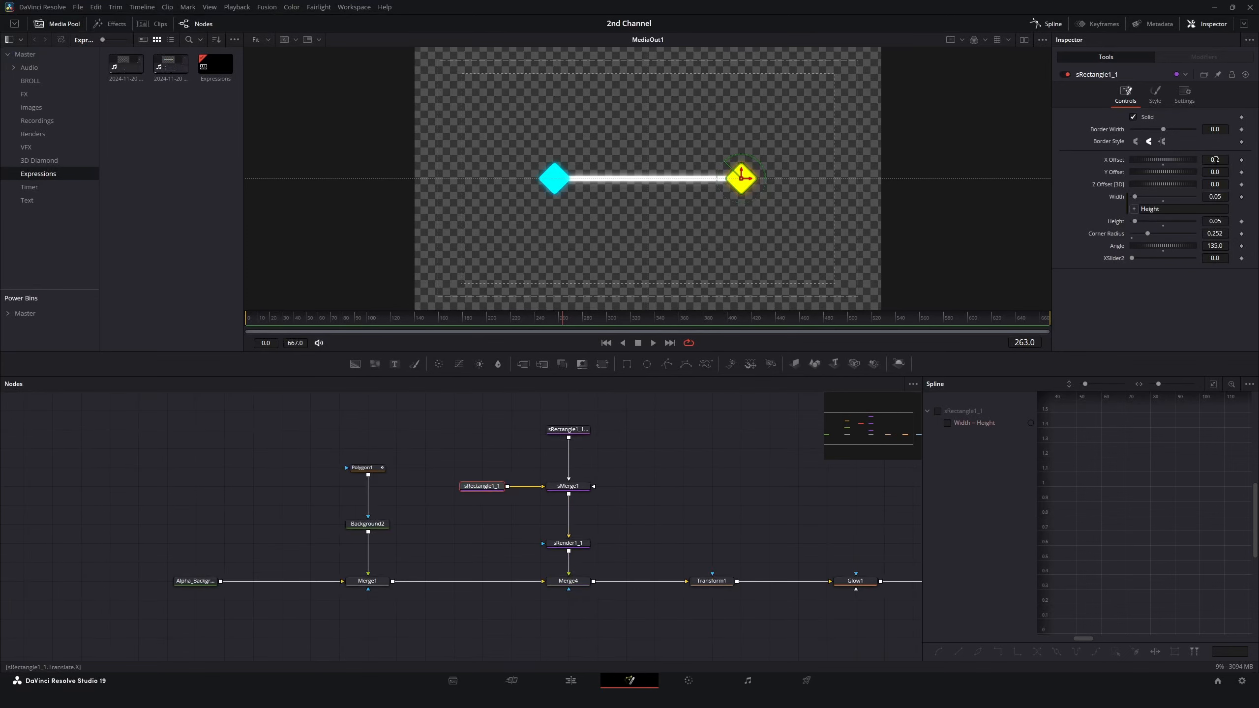
pyautogui.moveTo(1211, 160)
pyautogui.mouseDown()
pyautogui.moveTo(1257, 161)
pyautogui.moveTo(1194, 160)
pyautogui.moveTo(1214, 161)
pyautogui.mouseUp()
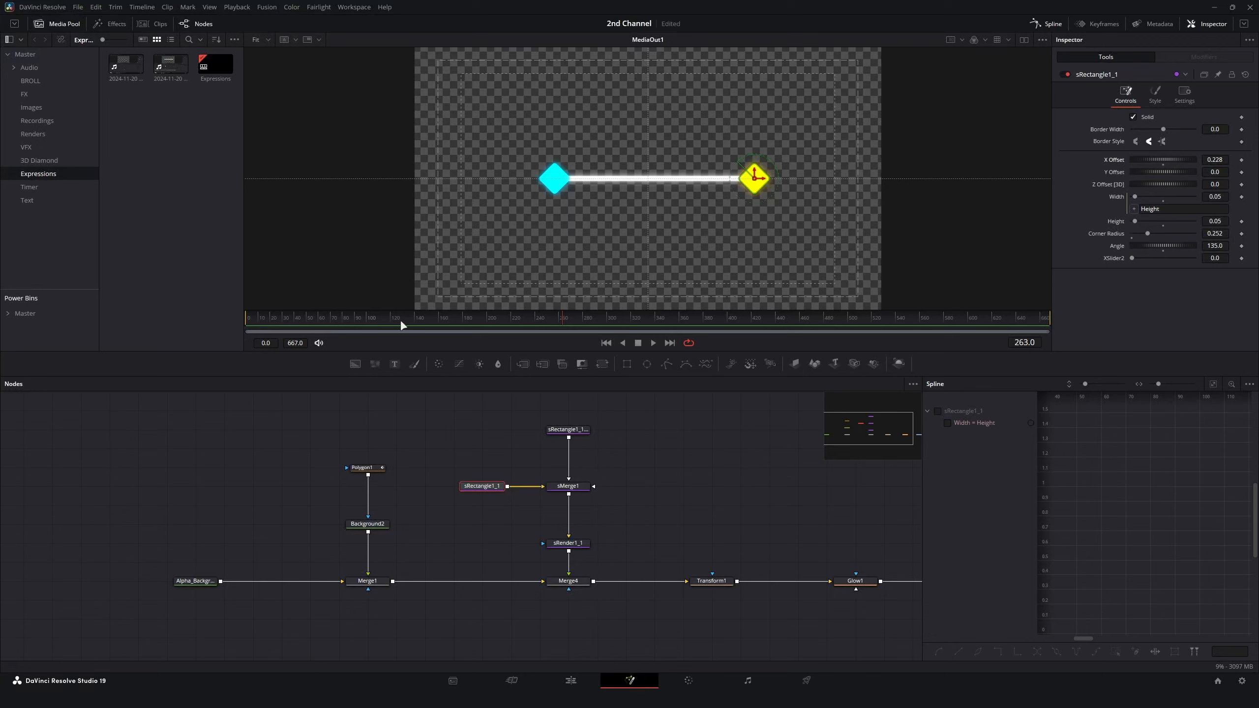
# Inspect the Polygon1 line node and set the cyan diamond's X Offset in sRectangle1_1_1 to about -0.252.
pyautogui.click(377, 468)
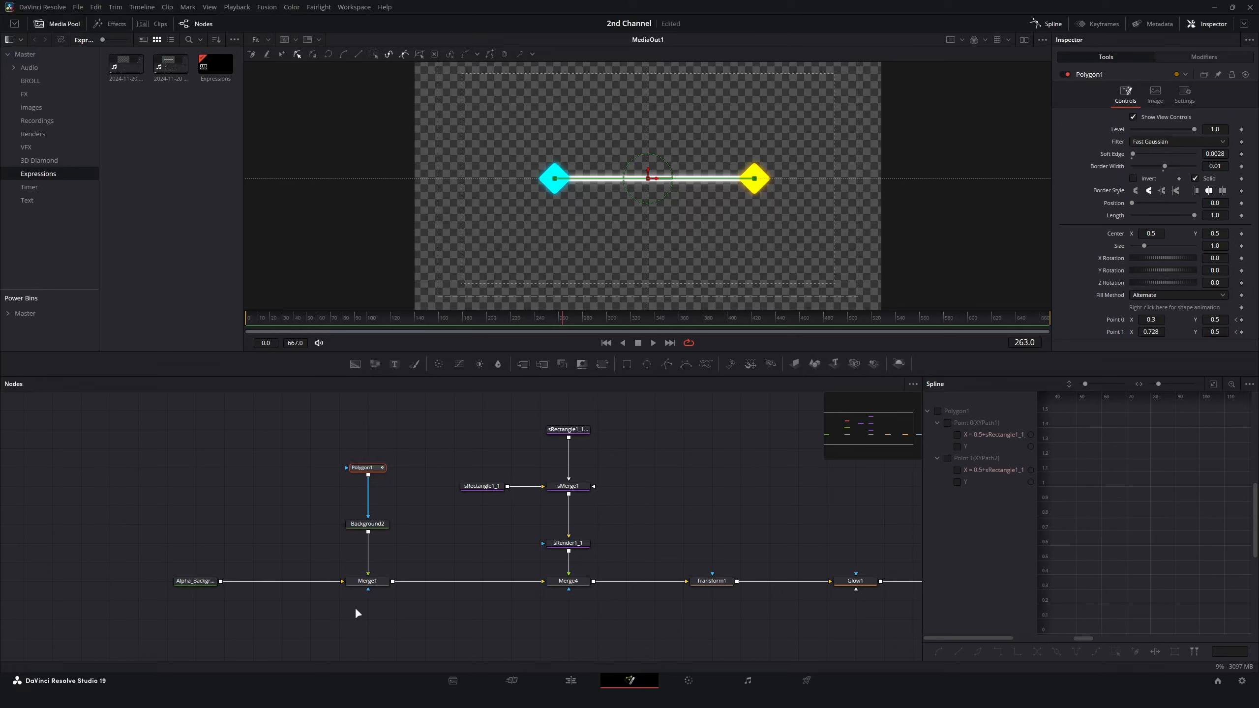
pyautogui.click(562, 427)
pyautogui.moveTo(1213, 160)
pyautogui.mouseDown()
pyautogui.moveTo(1239, 160)
pyautogui.moveTo(1186, 160)
pyautogui.moveTo(1223, 160)
pyautogui.moveTo(1200, 160)
pyautogui.mouseUp()
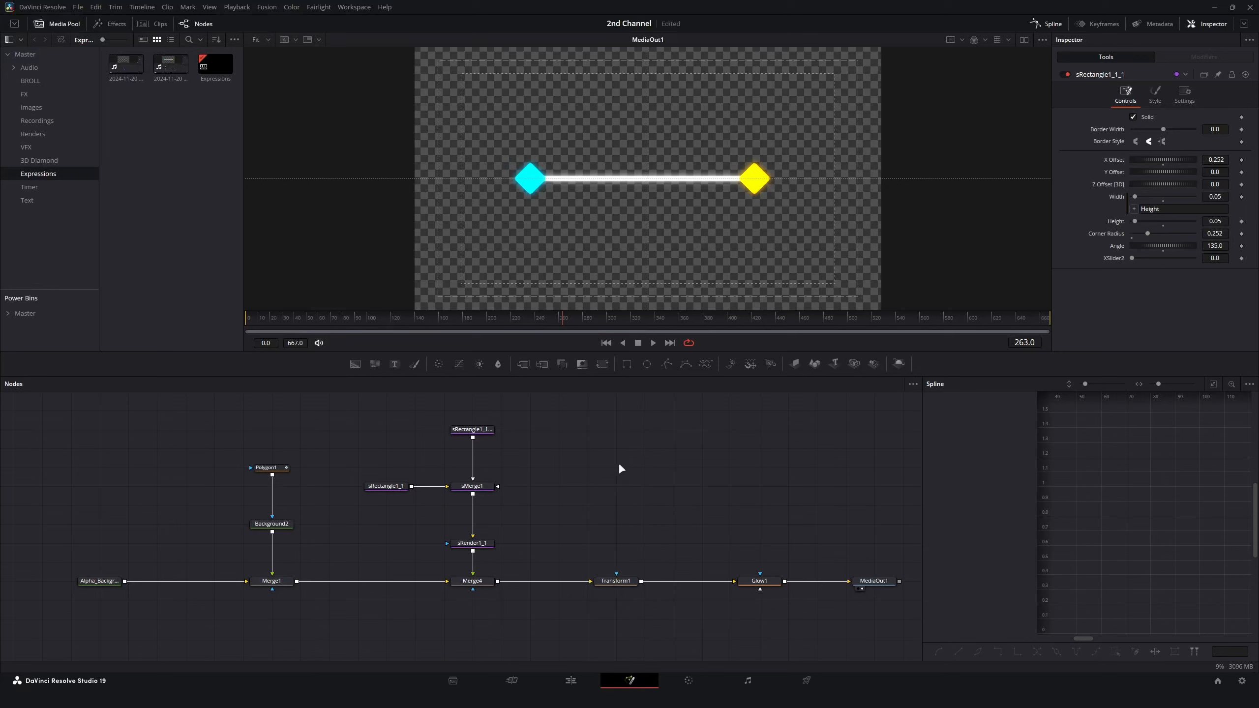
# Add a Polygon node, draw an open two-point diagonal line across the image, and switch the polyline to Modify Only.
pyautogui.hotkey('shift', 'space')
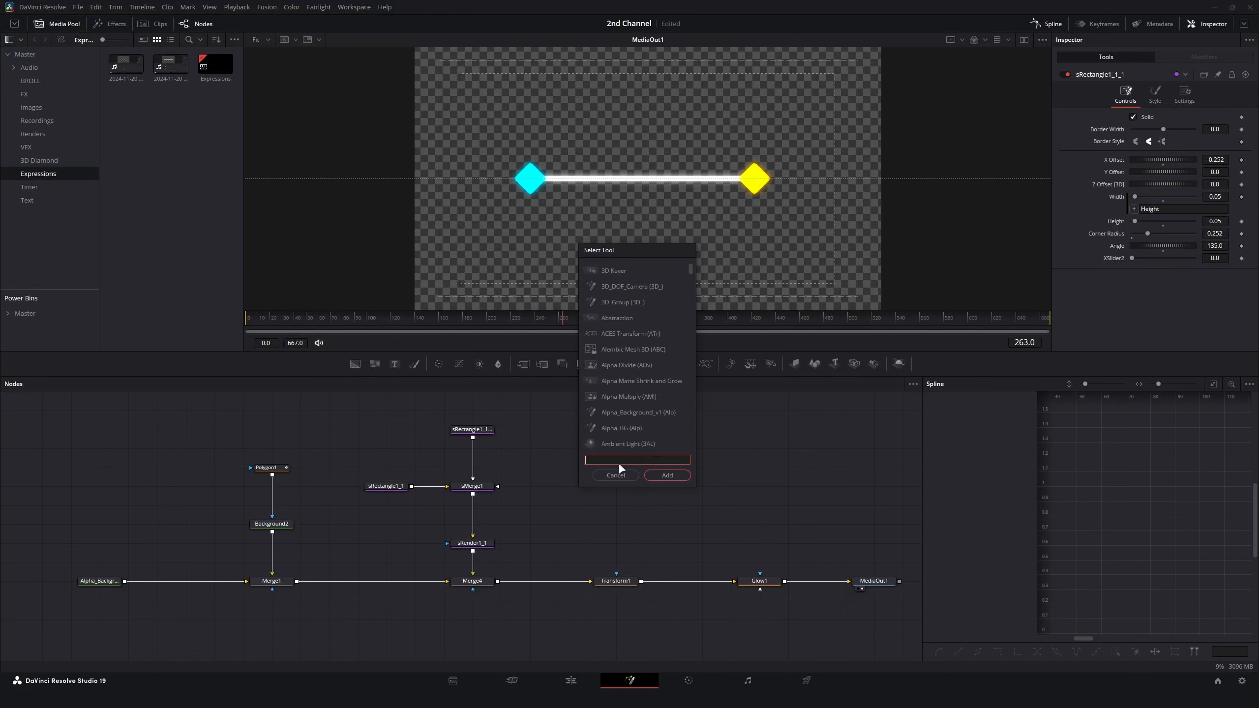
pyautogui.write('poly')
pyautogui.press('Return')
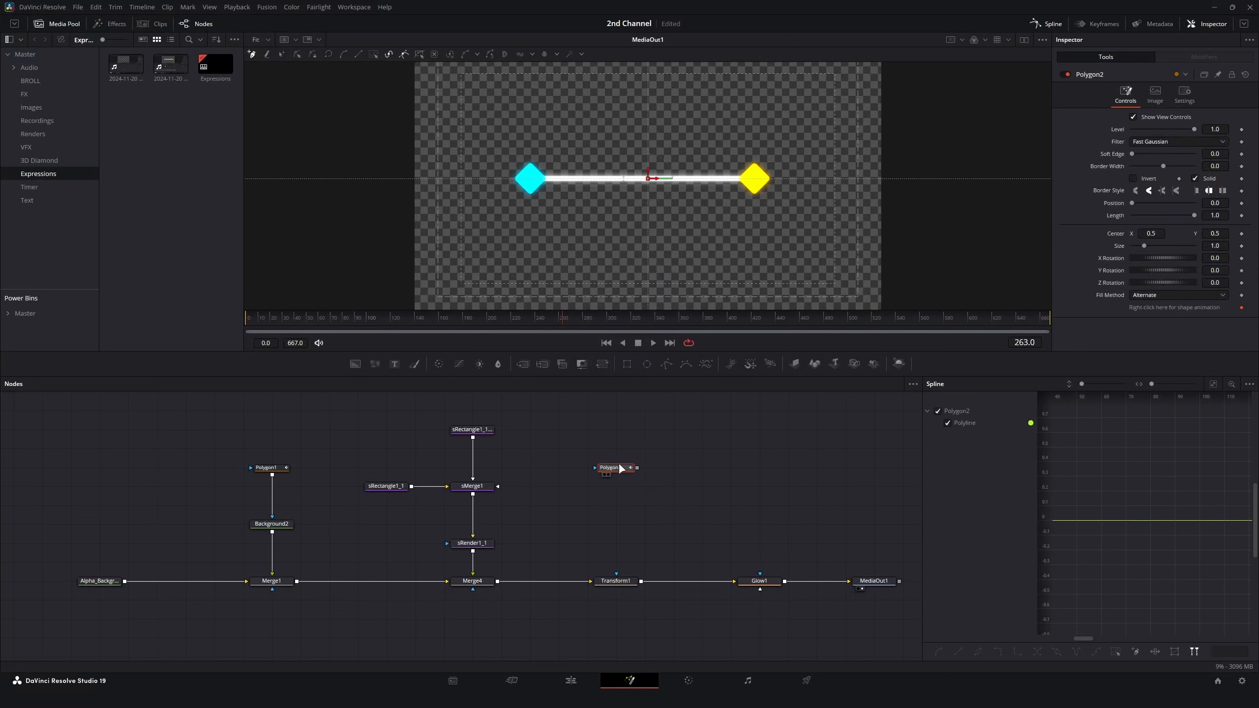
pyautogui.click(806, 217)
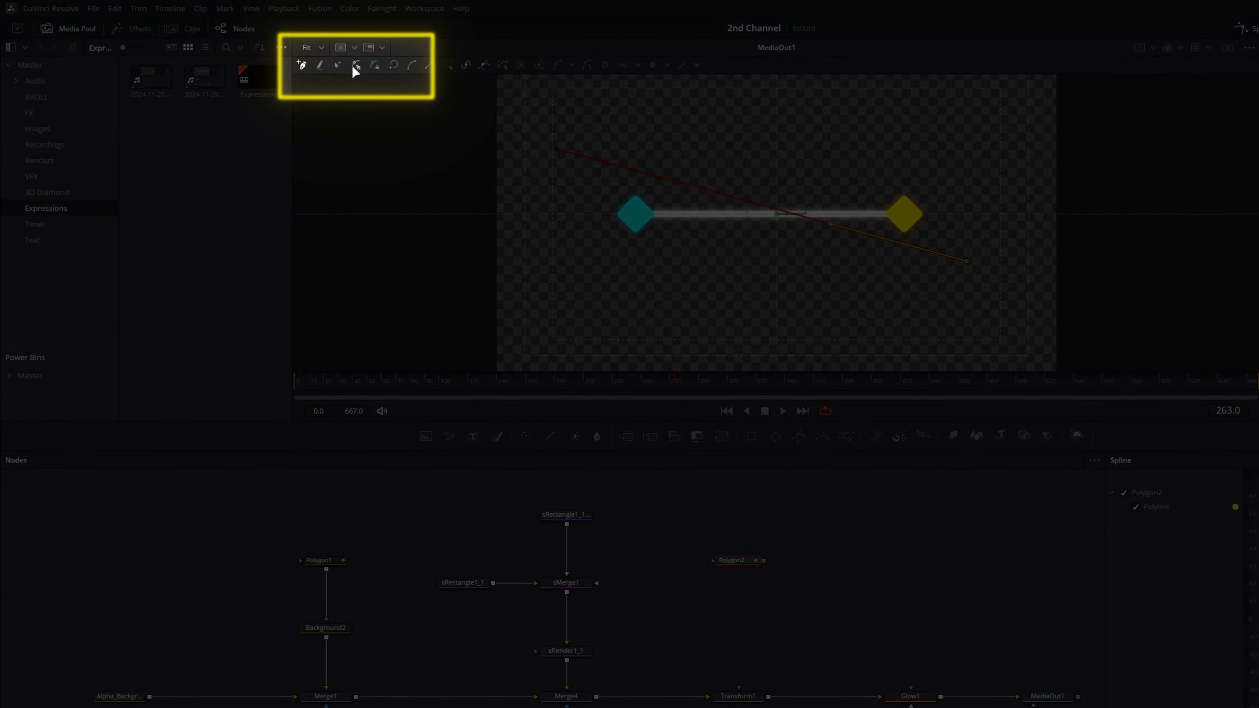
pyautogui.click(296, 54)
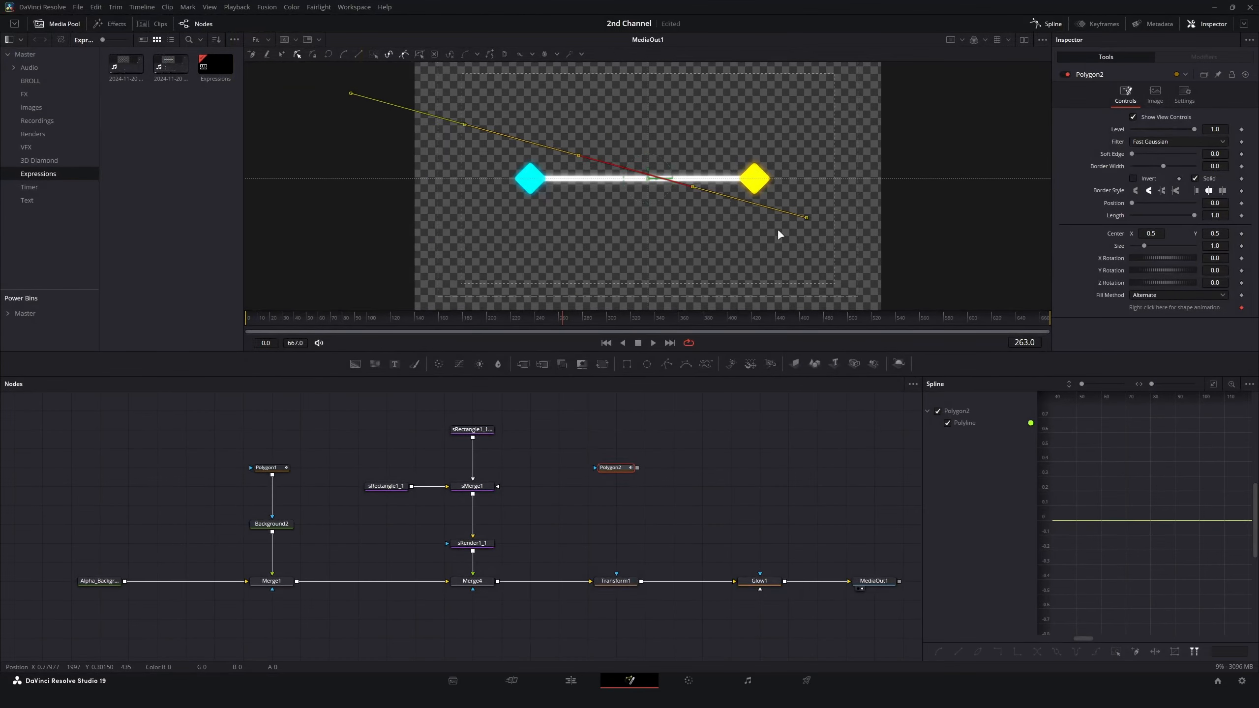
# Publish both points of the Polygon2 polyline so that they appear as parameters.
pyautogui.rightClick(791, 237)
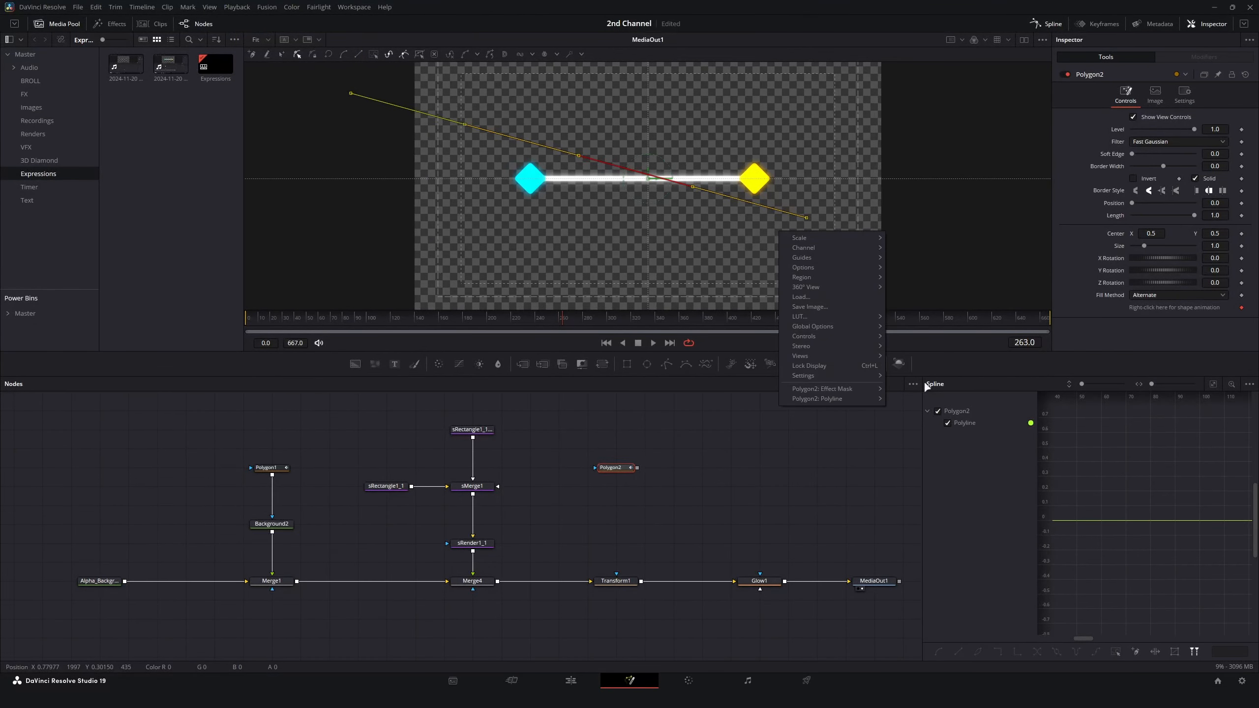
pyautogui.moveTo(858, 400)
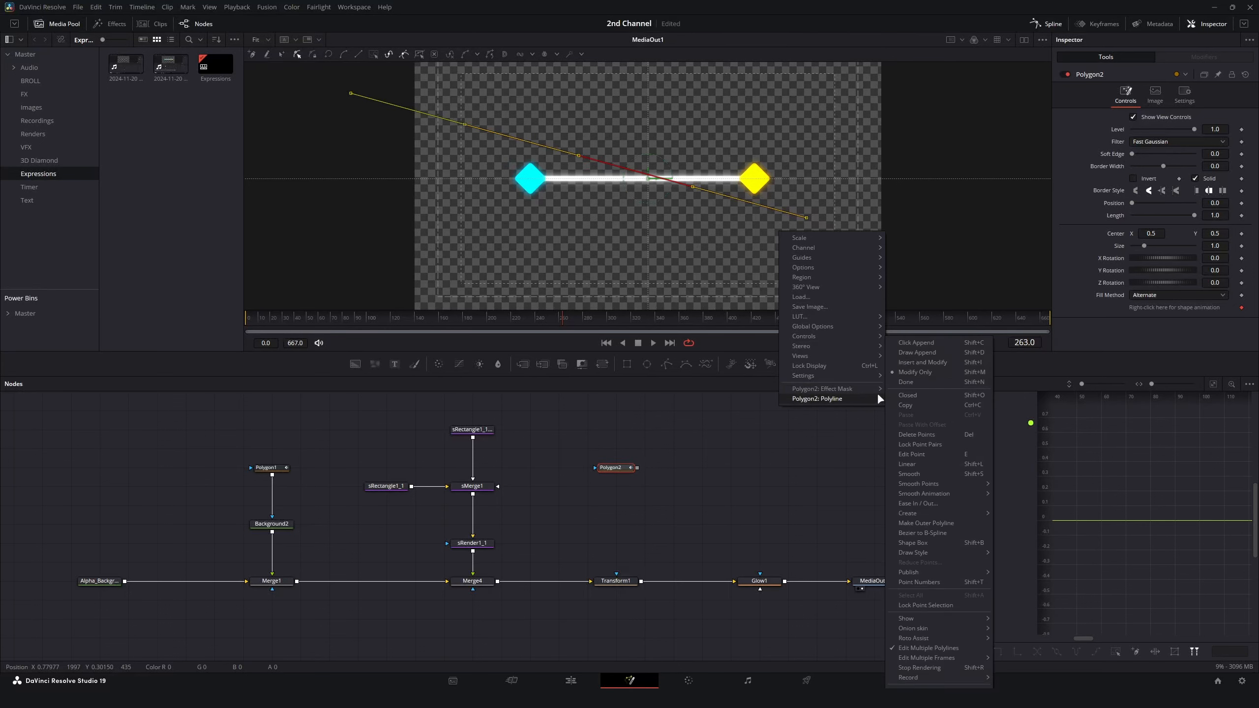
pyautogui.moveTo(944, 571)
pyautogui.click(1036, 576)
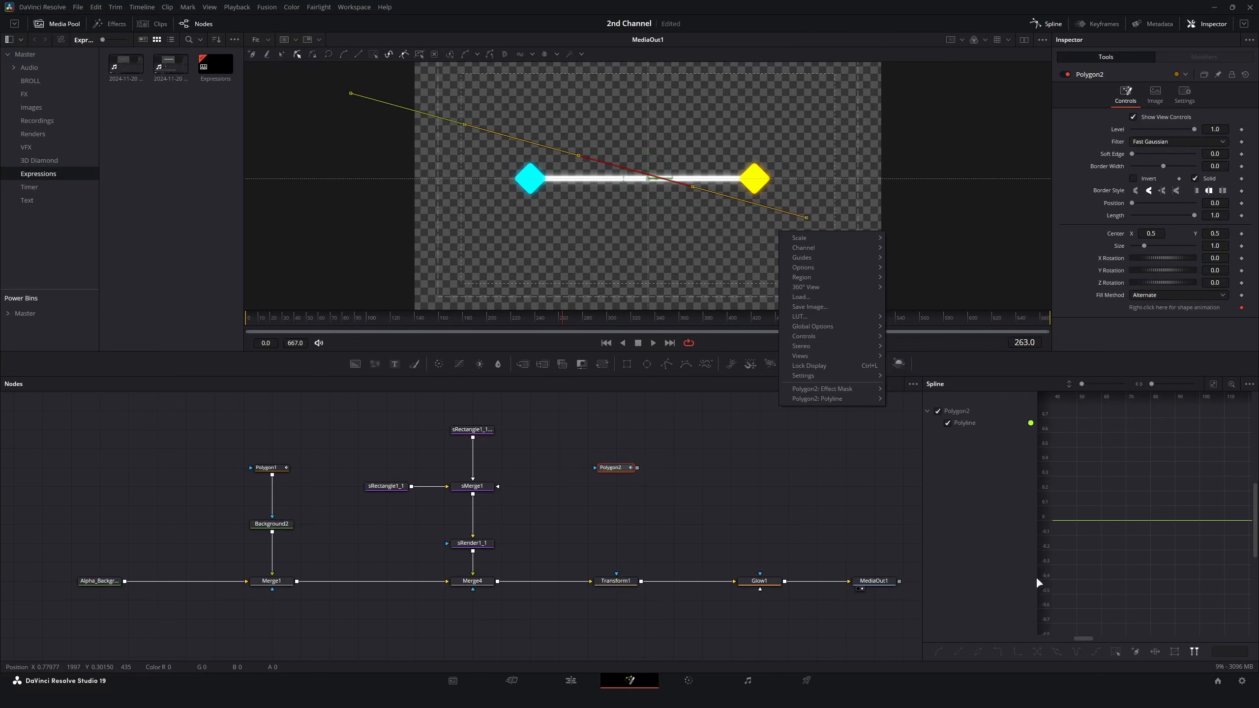
pyautogui.moveTo(832, 400)
pyautogui.moveTo(956, 570)
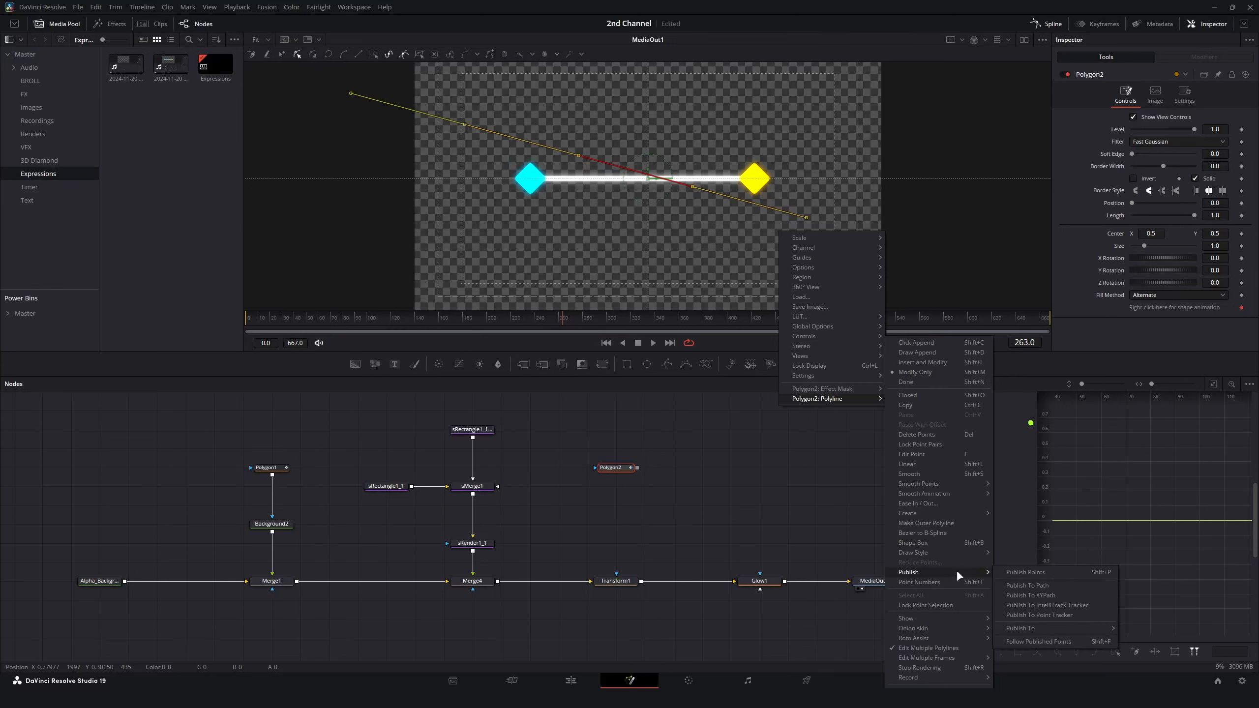
pyautogui.click(1034, 576)
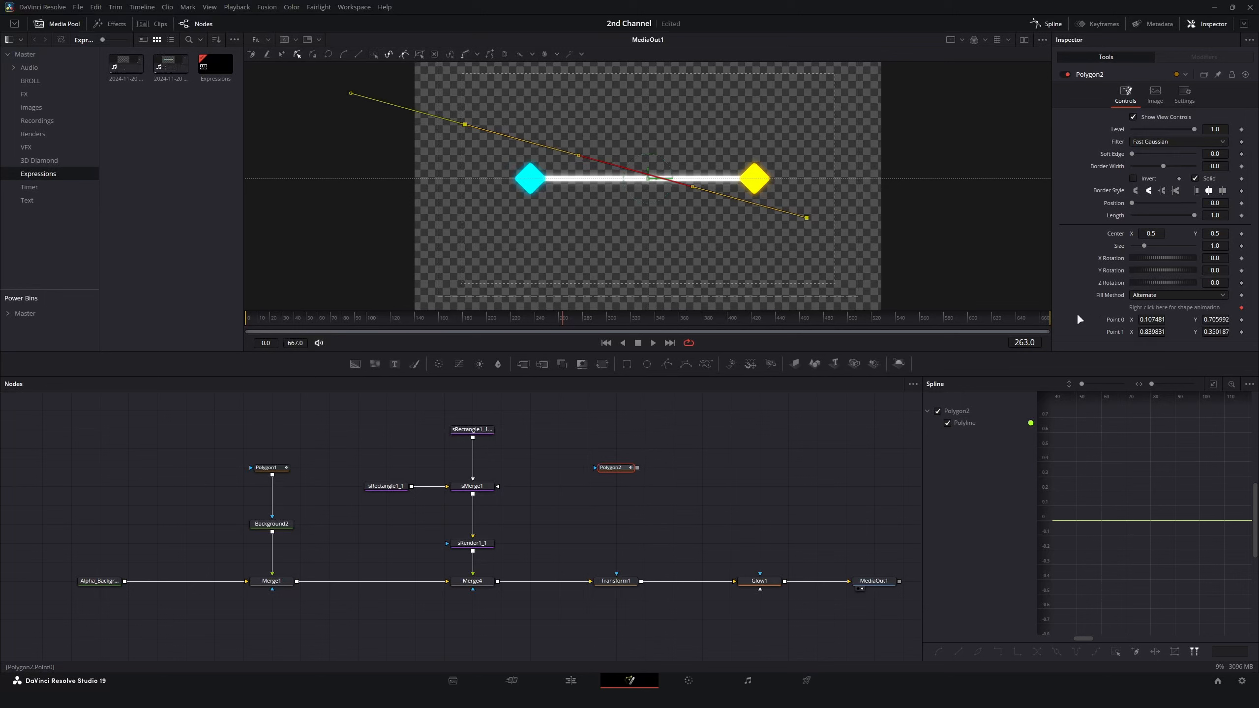
# Modify Point 0 of Polygon2 with an XY Path and open the modifier's controls.
pyautogui.rightClick(1112, 322)
pyautogui.moveTo(1165, 358)
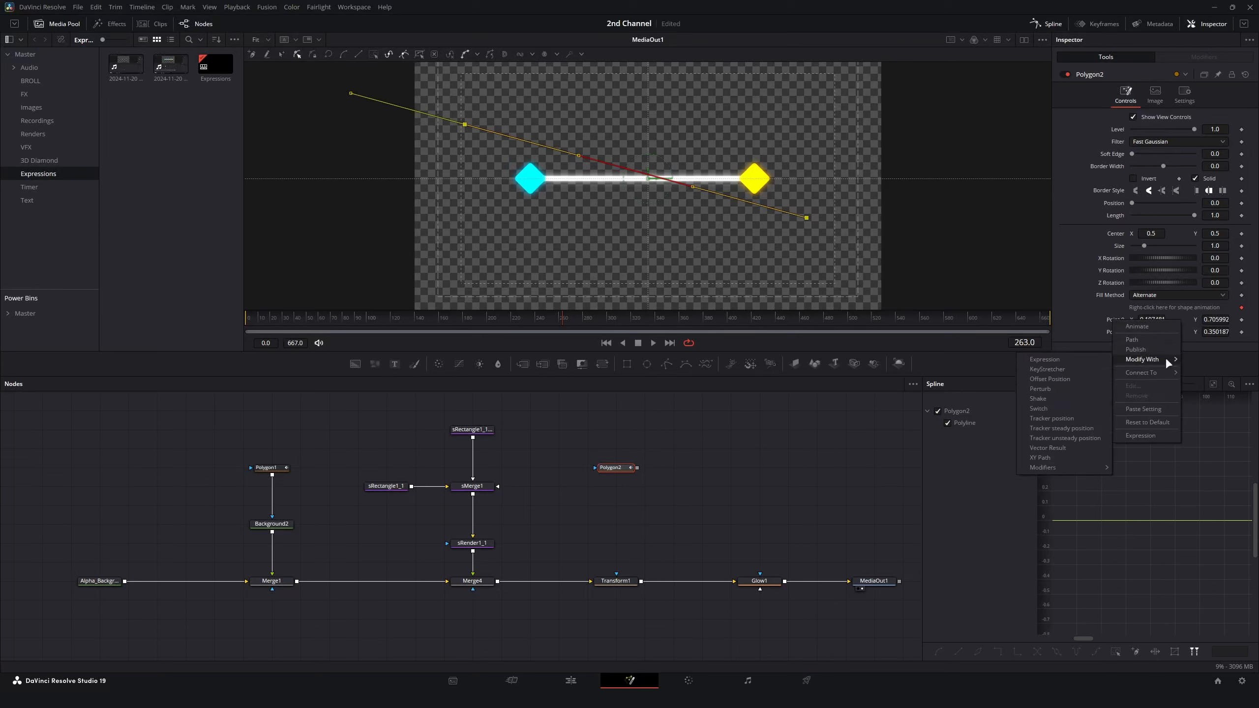
pyautogui.click(1054, 457)
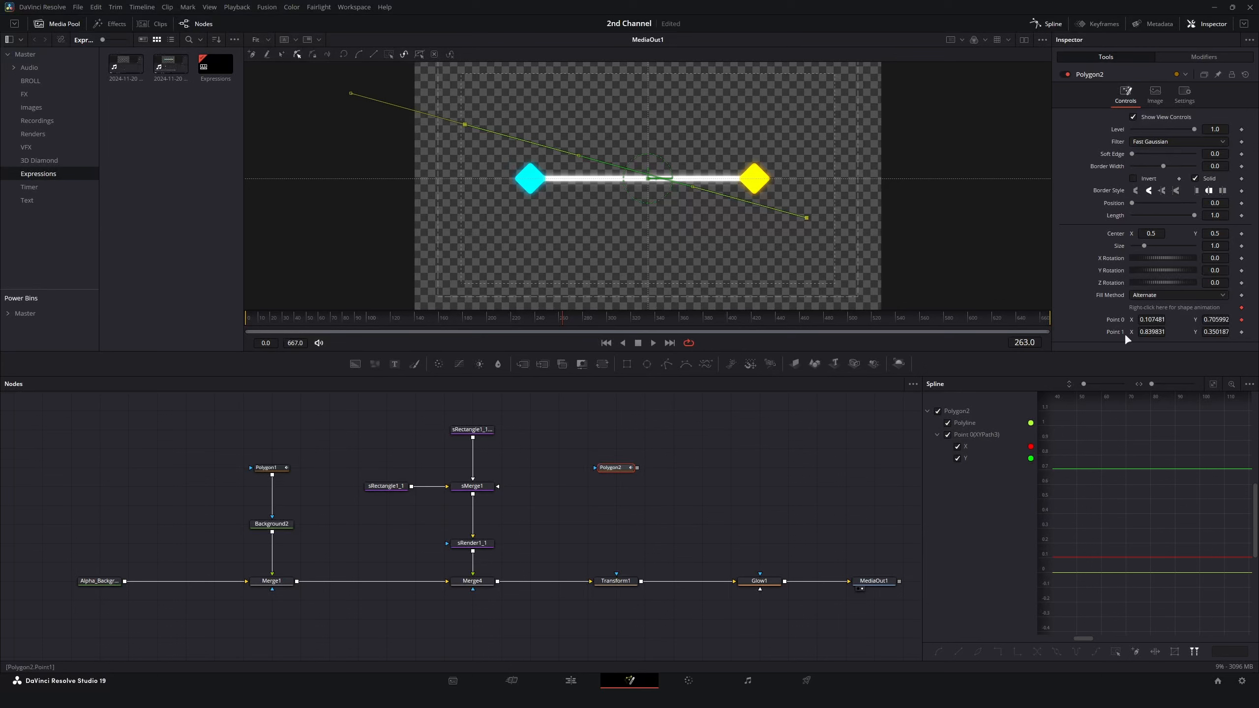
pyautogui.click(1195, 59)
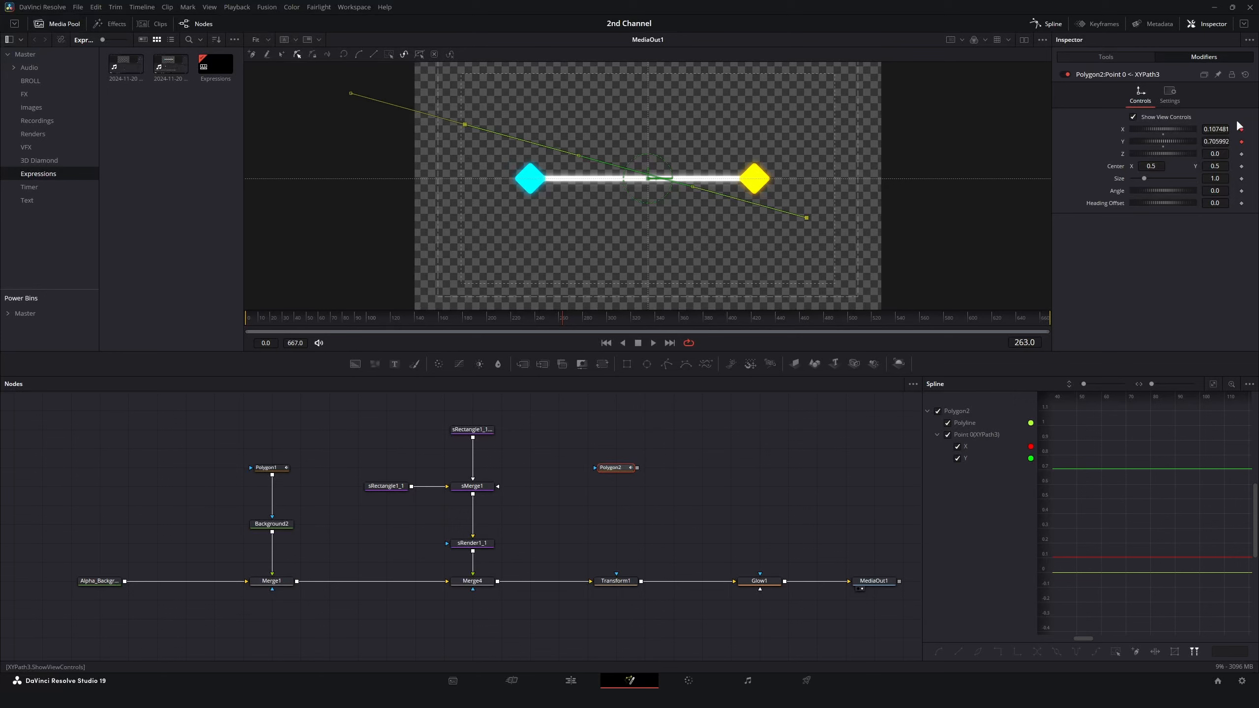
# Delete the Polygon2 node from the node graph.
pyautogui.click(693, 491)
pyautogui.press('Delete')
# Compare the X expression in Polygon1's Point 1 XY Path modifier with the X Offset parameter of sRectangle1_1.
pyautogui.click(280, 467)
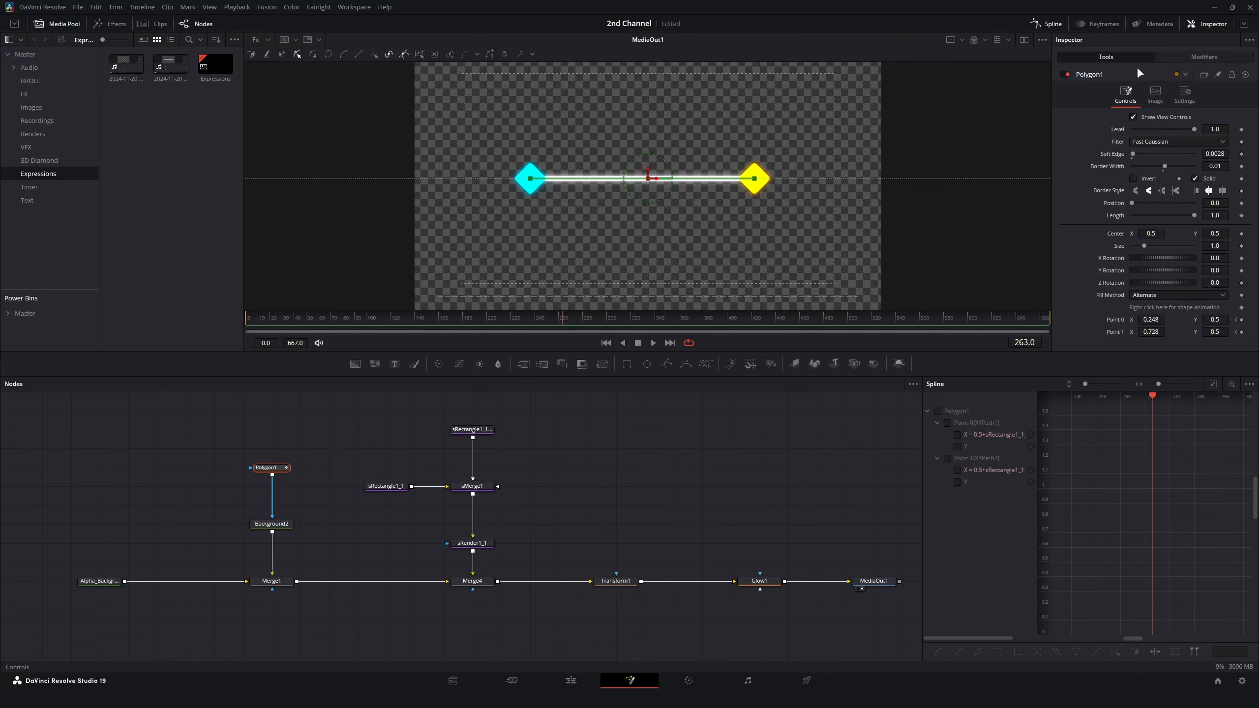
pyautogui.click(1184, 53)
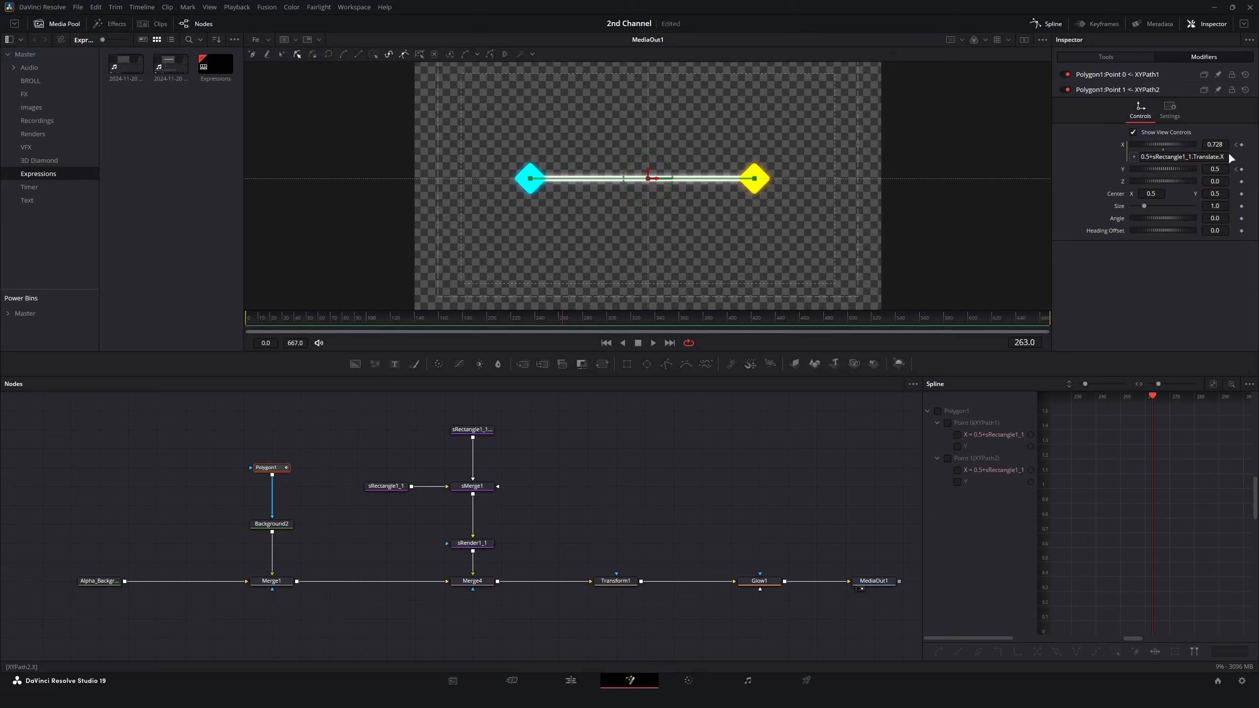
pyautogui.click(392, 487)
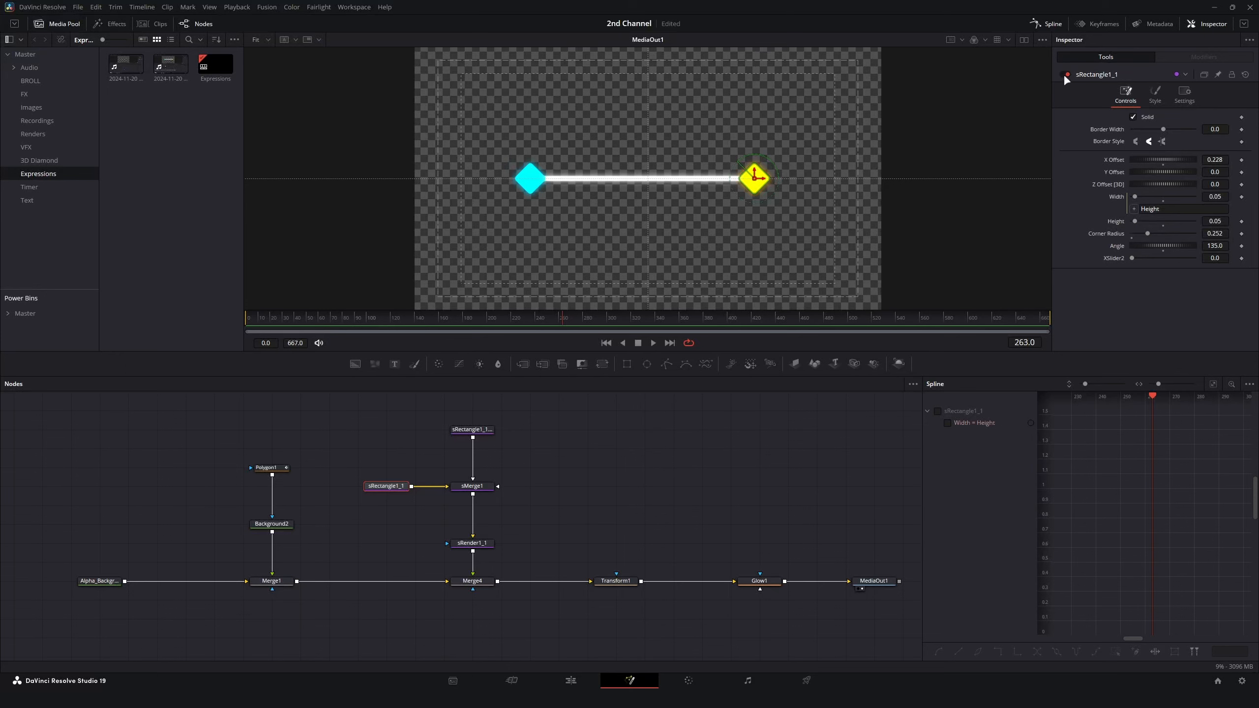
pyautogui.click(270, 468)
pyautogui.click(1178, 55)
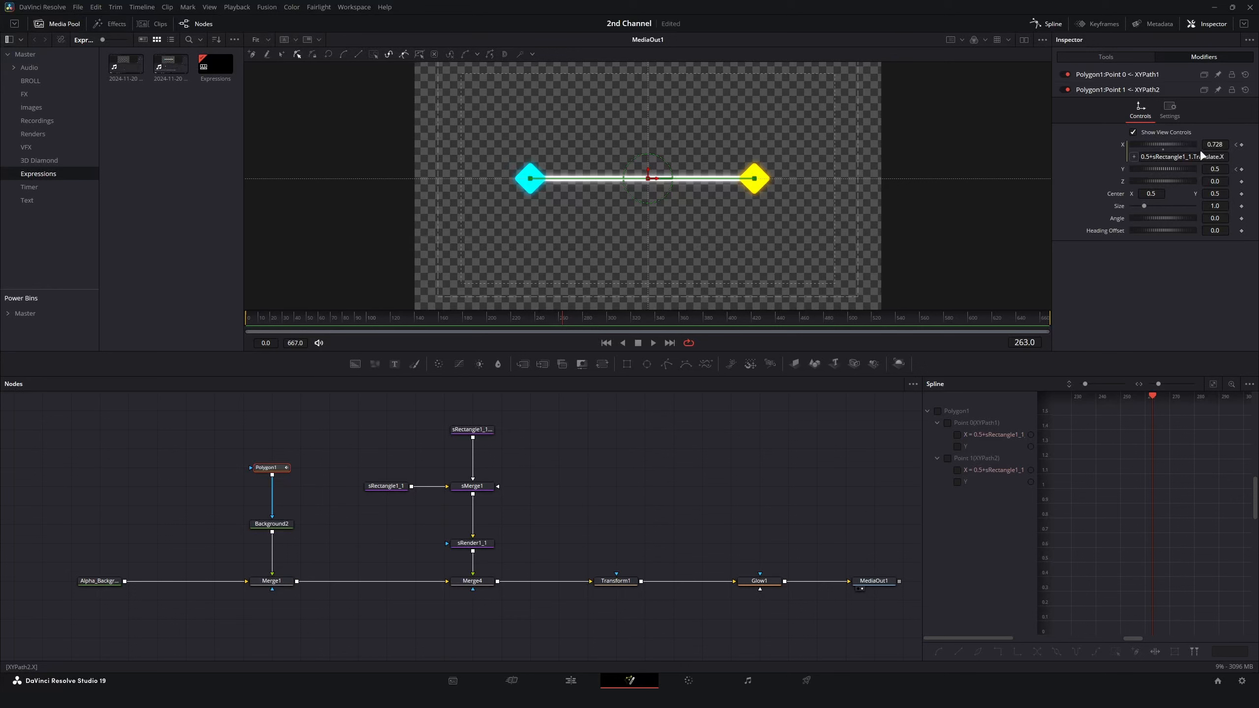
# Remove the expression from the X value of Polygon1's Point 1 XY Path modifier.
pyautogui.rightClick(1122, 144)
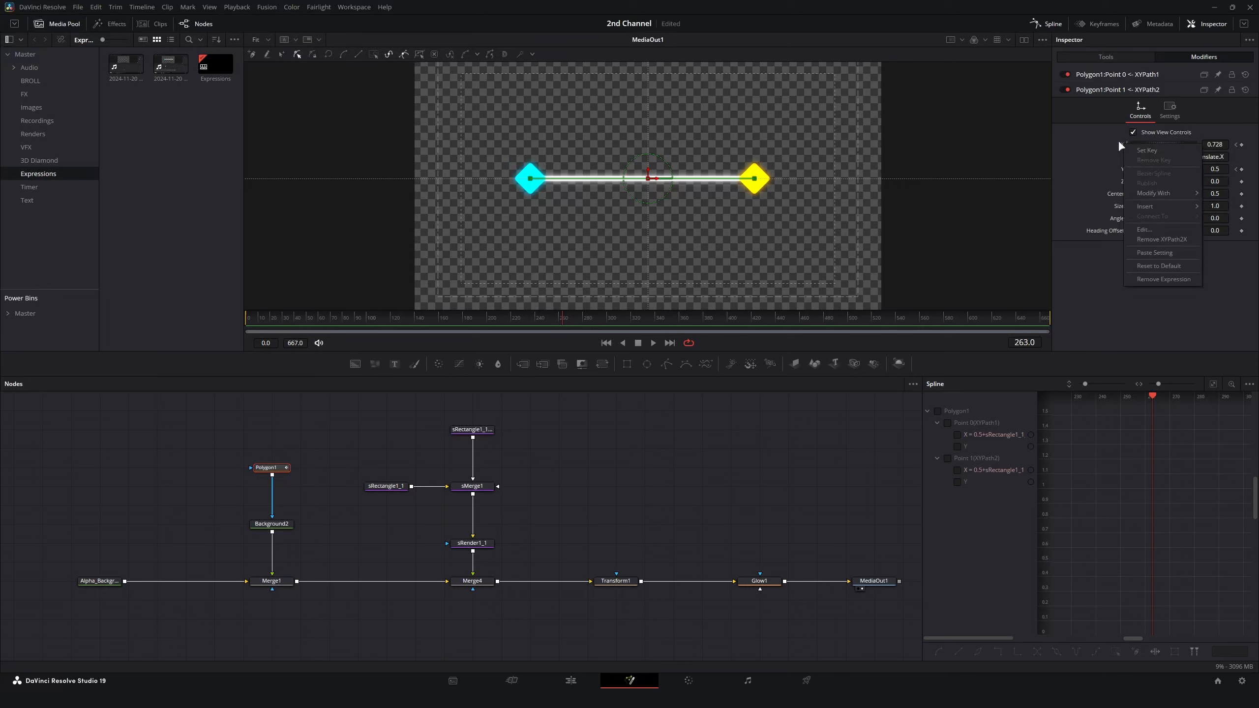
pyautogui.click(1162, 240)
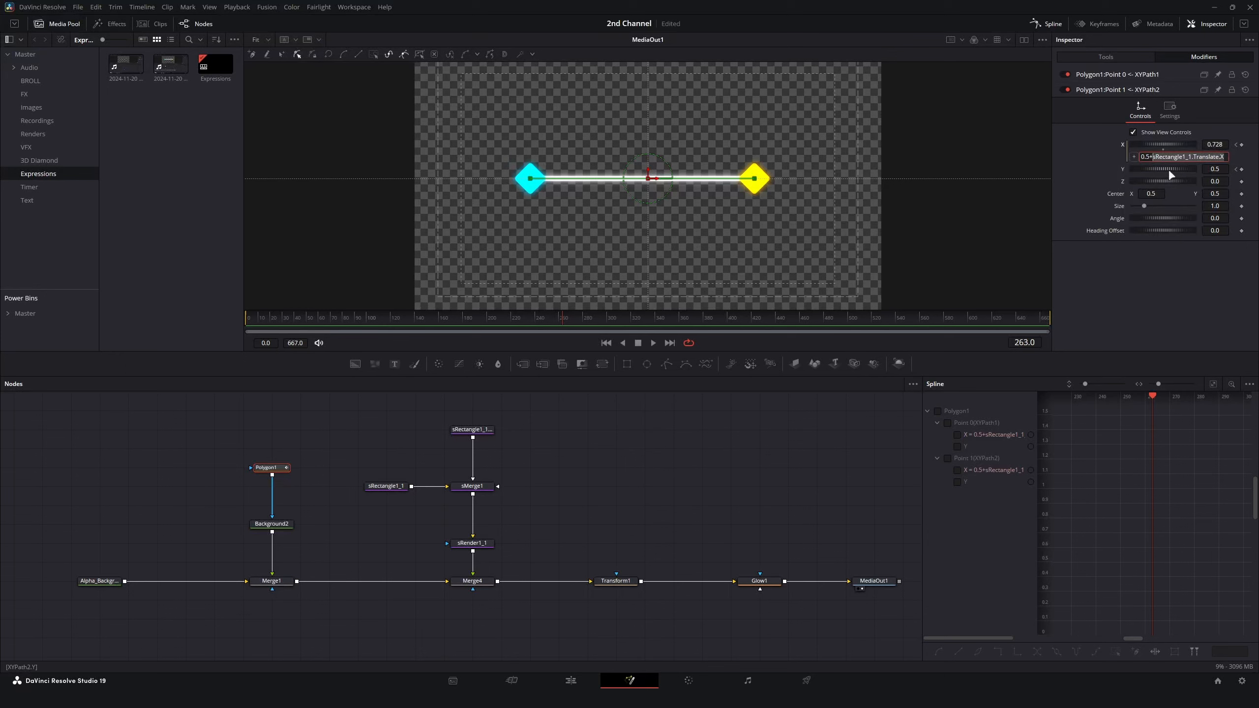
pyautogui.rightClick(1122, 146)
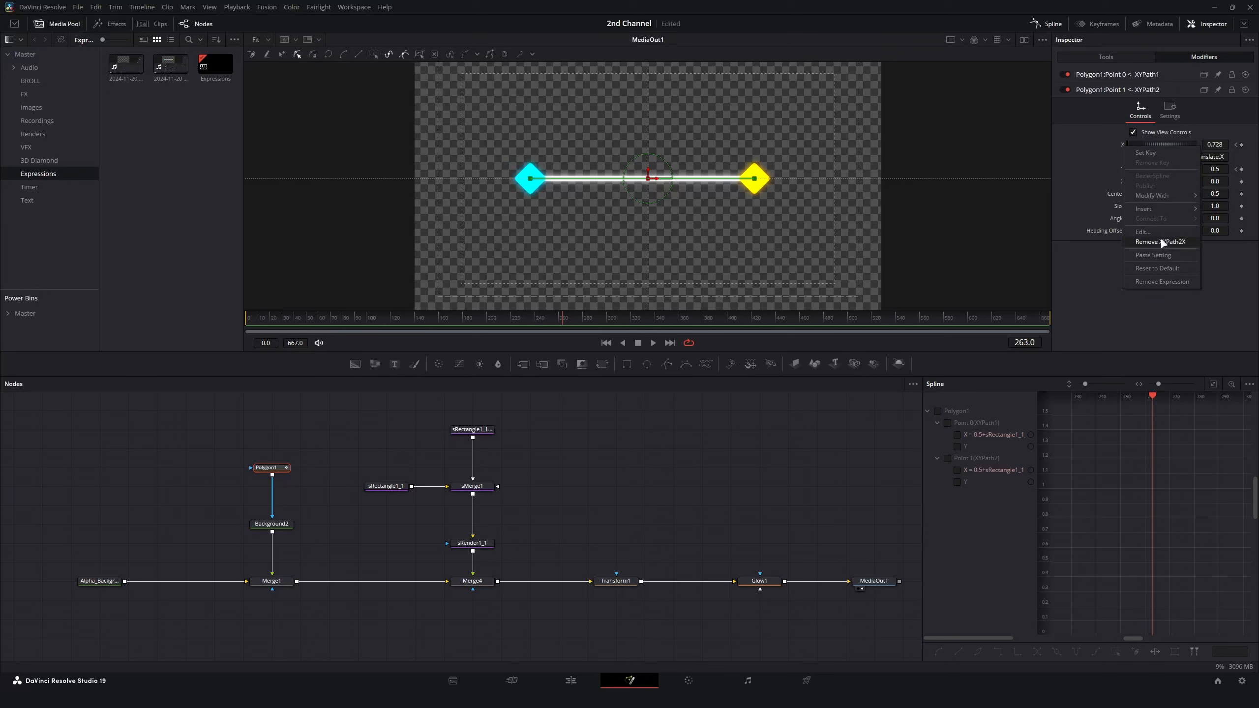
pyautogui.click(1165, 282)
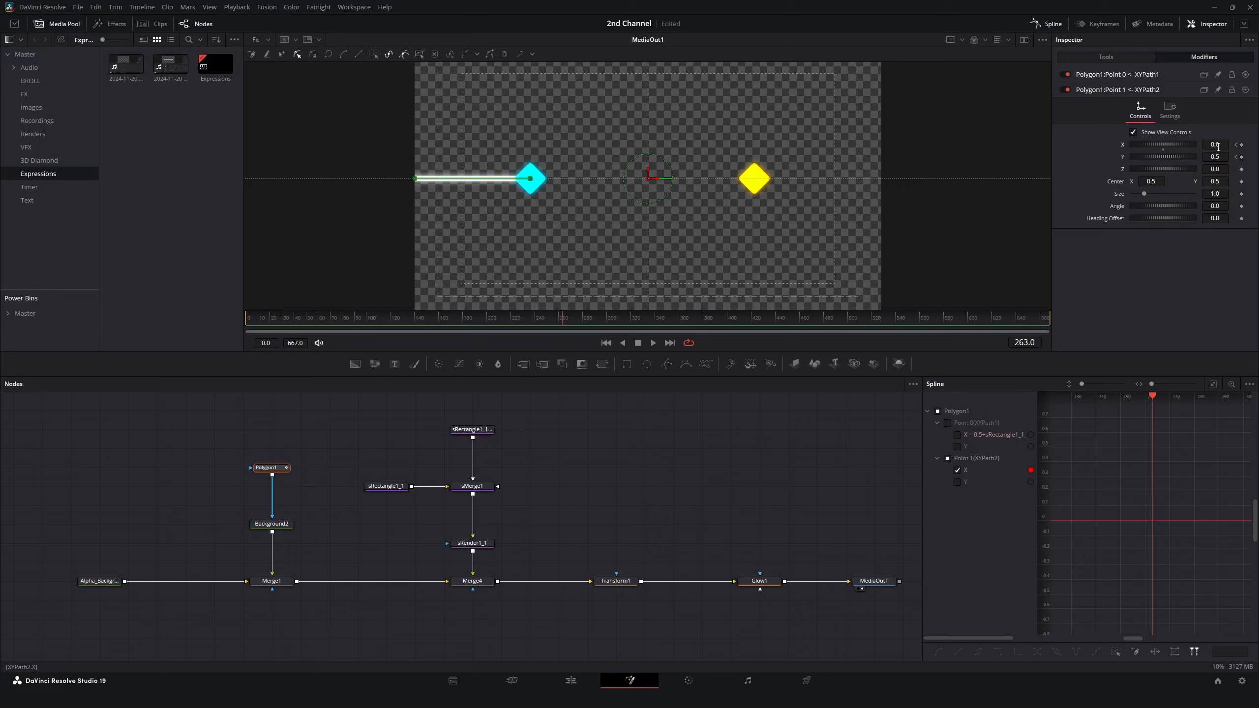
# Set the X value of Polygon1's Point 1 XY Path to the expression 0.5+sRectangle1_1.Translate.X.
pyautogui.rightClick(1118, 144)
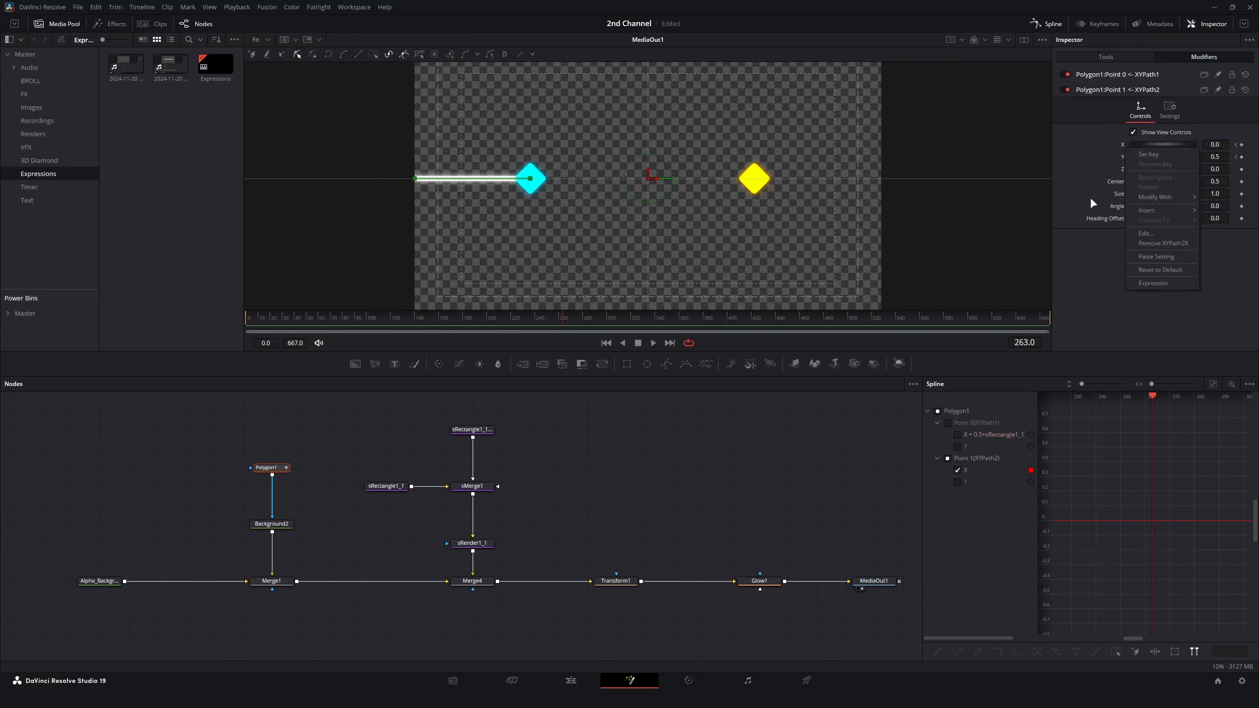
pyautogui.click(1214, 145)
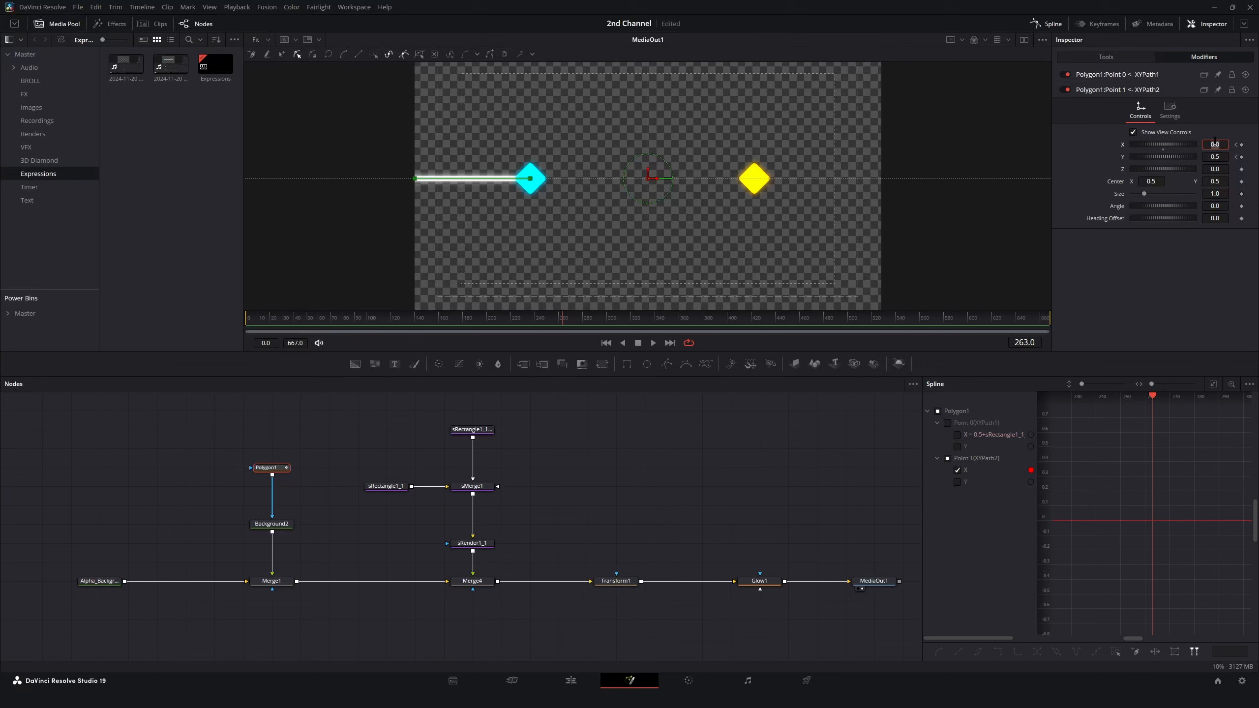
pyautogui.press('BackSpace')
pyautogui.write('=')
pyautogui.press('Return')
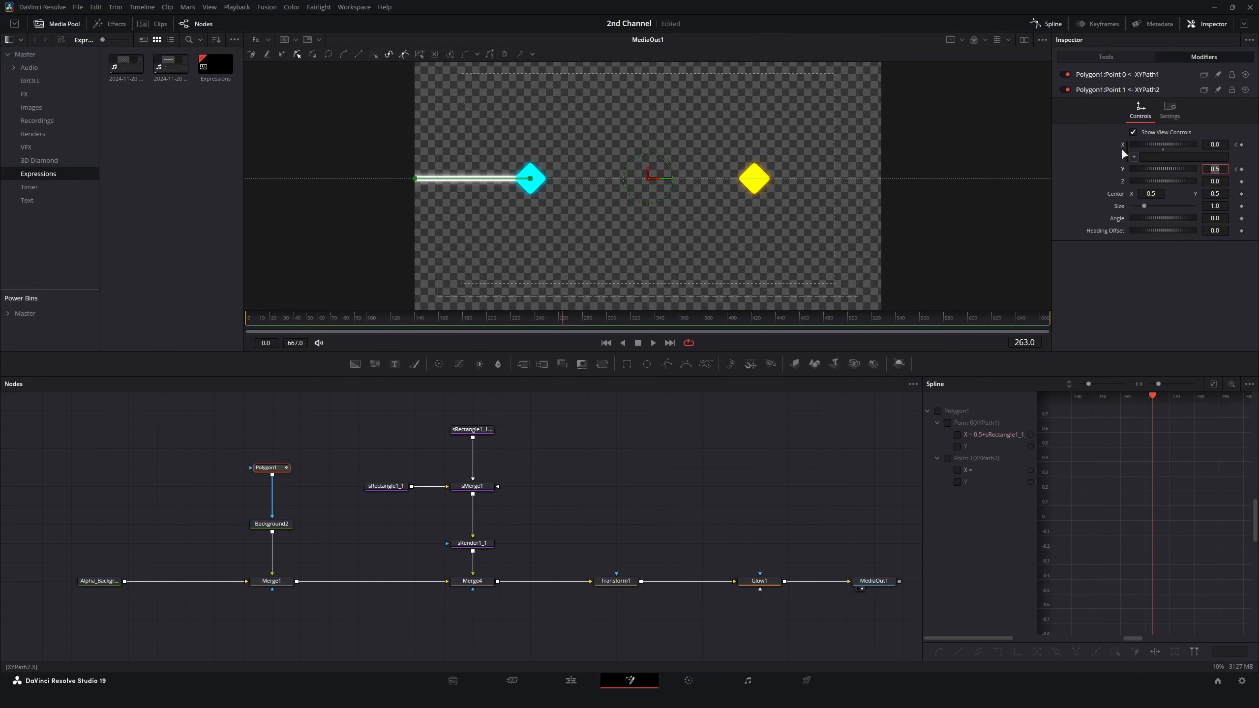
pyautogui.click(1158, 156)
pyautogui.write('0.5+')
pyautogui.write('sRectangle1_1.Translate.X')
pyautogui.press('Return')
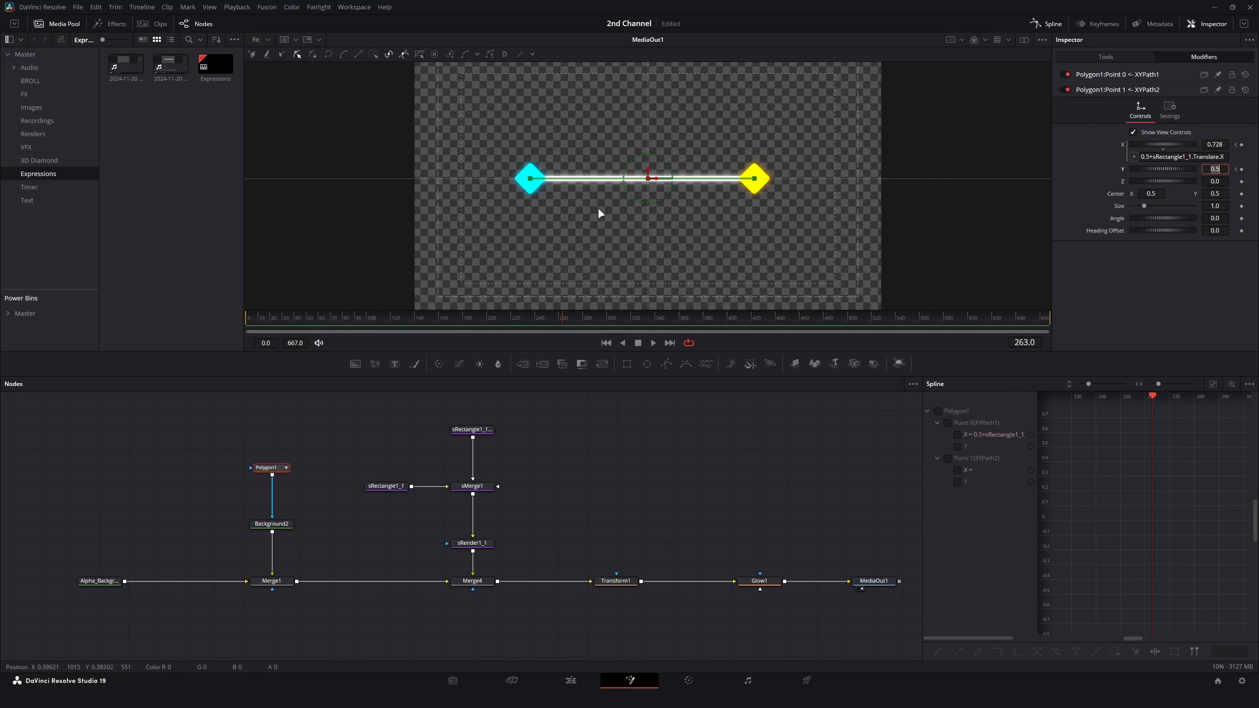
pyautogui.moveTo(149, 427); pyautogui.dragTo(758, 662)
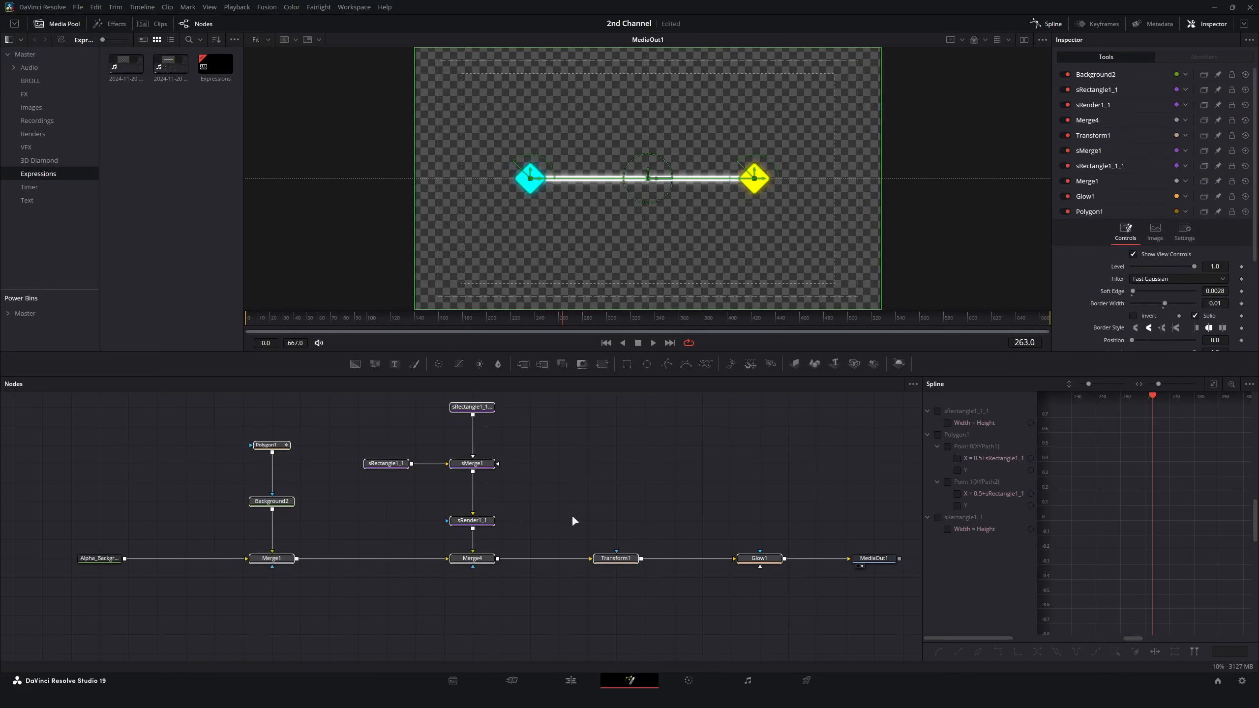
pyautogui.scroll(1, 582, 504)
pyautogui.click(576, 493)
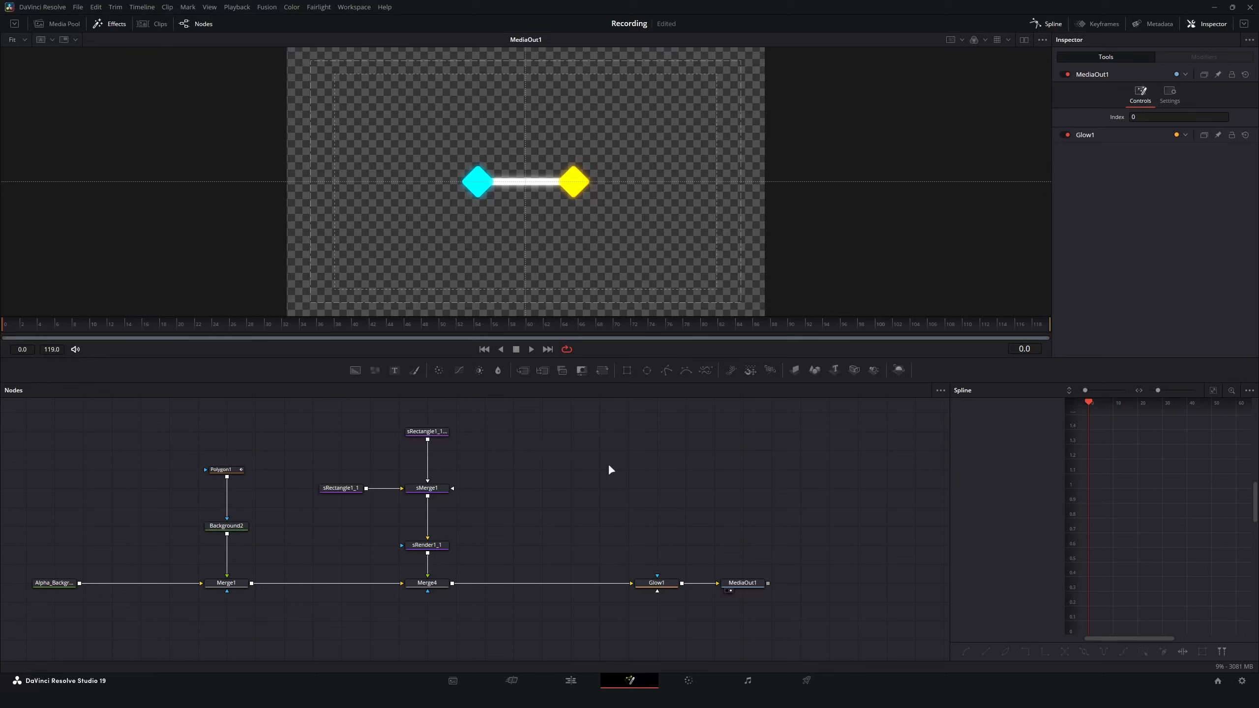
# Add an unconnected Alpha Divide node to the node graph beside the rectangle shape nodes.
pyautogui.click(531, 480)
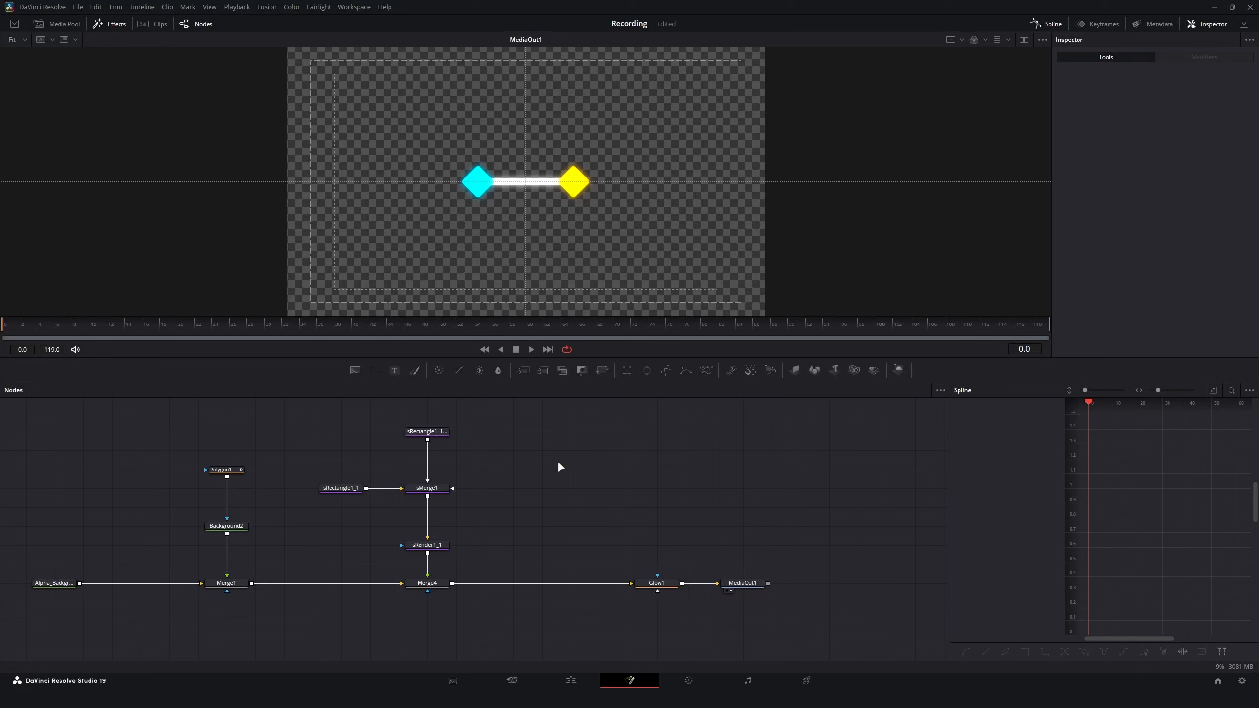
pyautogui.write('alpha')
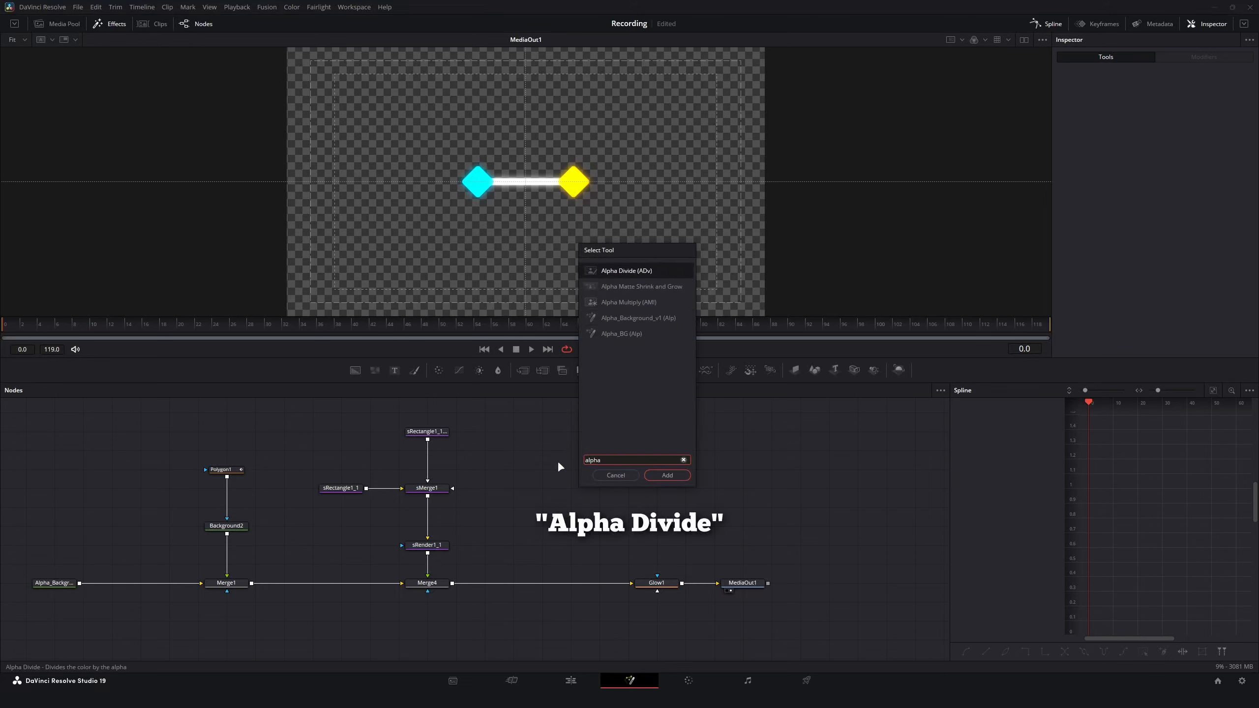
pyautogui.press('Return')
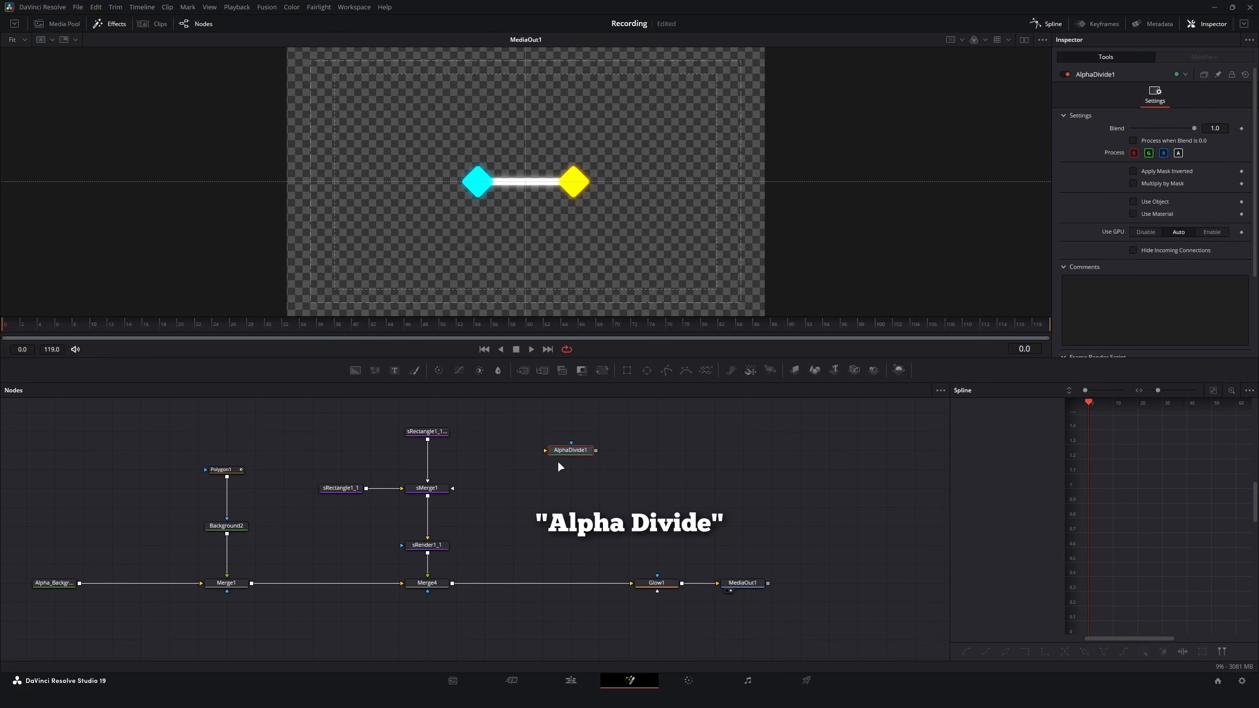
pyautogui.moveTo(579, 455); pyautogui.dragTo(551, 474)
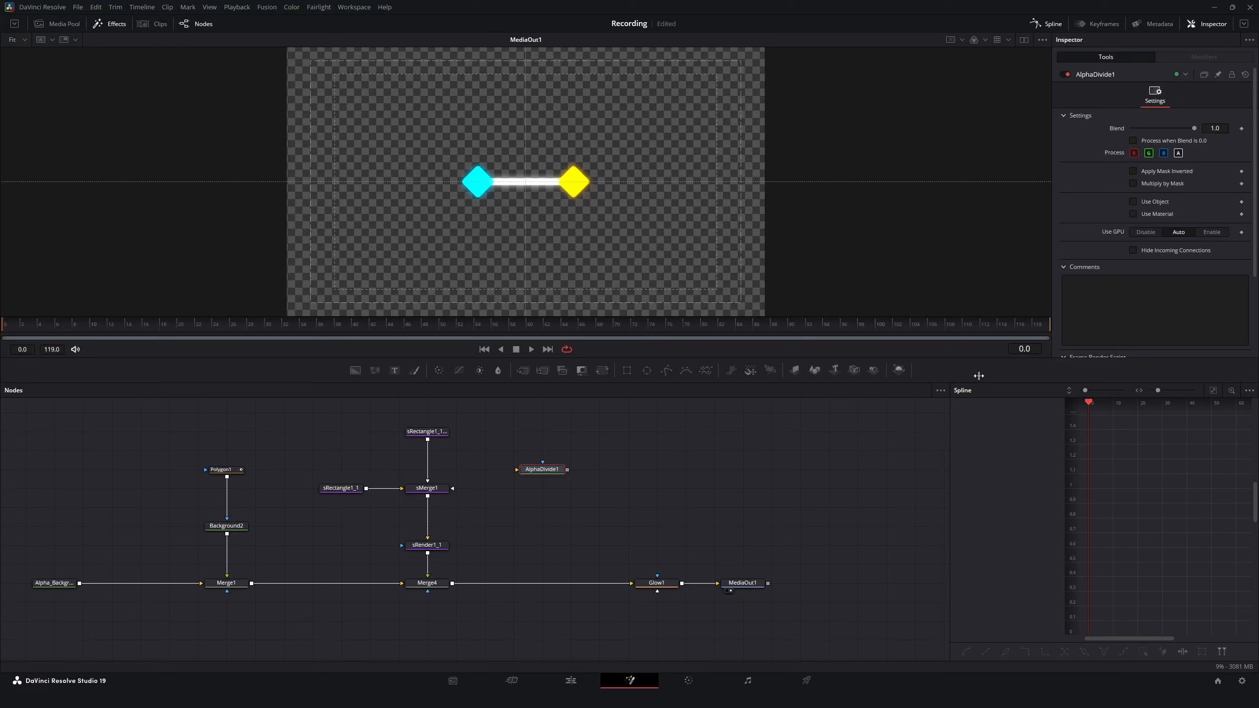
# Collapse the Settings, Comments and Frame Render Script sections of AlphaDivide1.
pyautogui.click(1064, 115)
pyautogui.click(1062, 148)
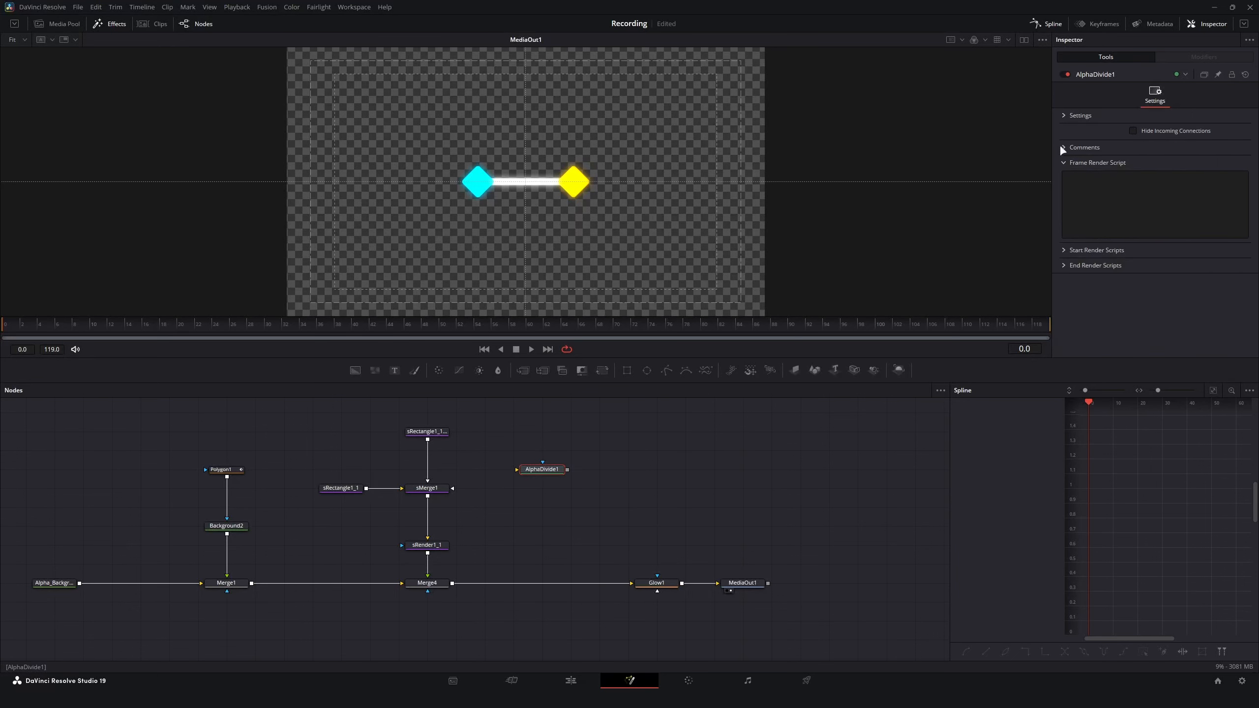
pyautogui.click(1063, 162)
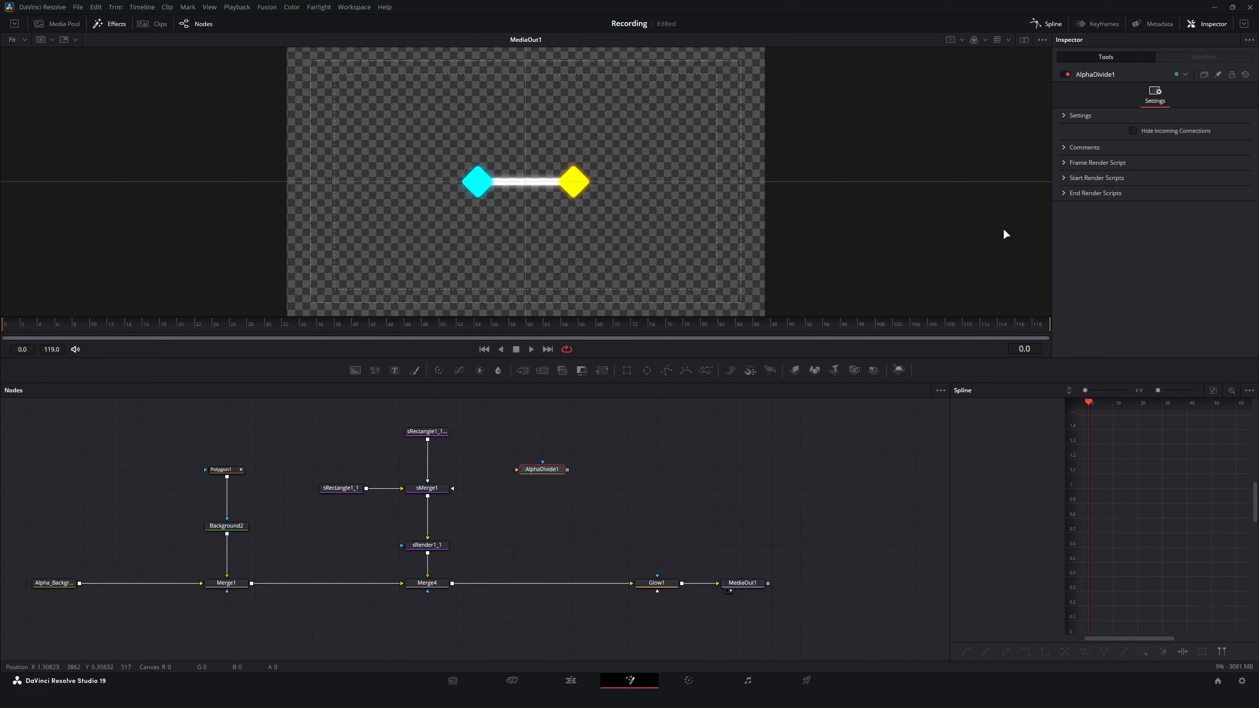
# Move Glow1 and MediaOut1 farther away from Merge4 and line AlphaDivide1 up with sMerge1.
pyautogui.moveTo(743, 583); pyautogui.dragTo(771, 583)
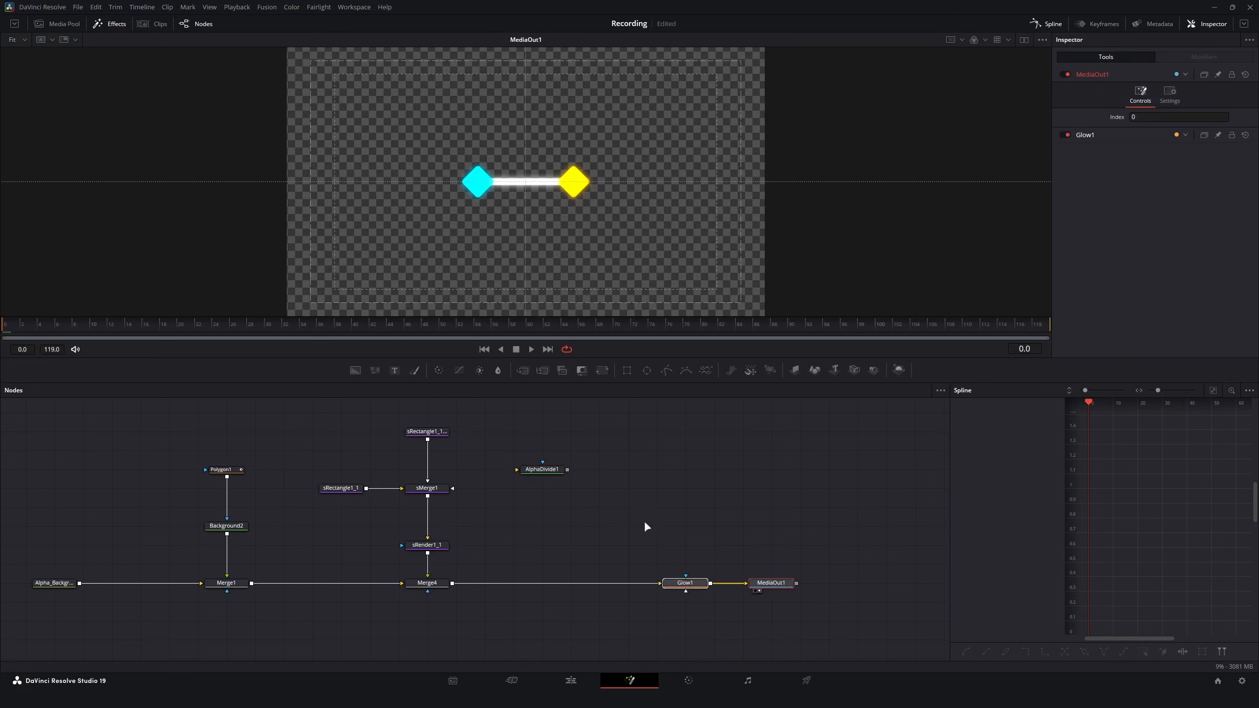
pyautogui.click(644, 521)
pyautogui.moveTo(545, 469); pyautogui.dragTo(543, 491)
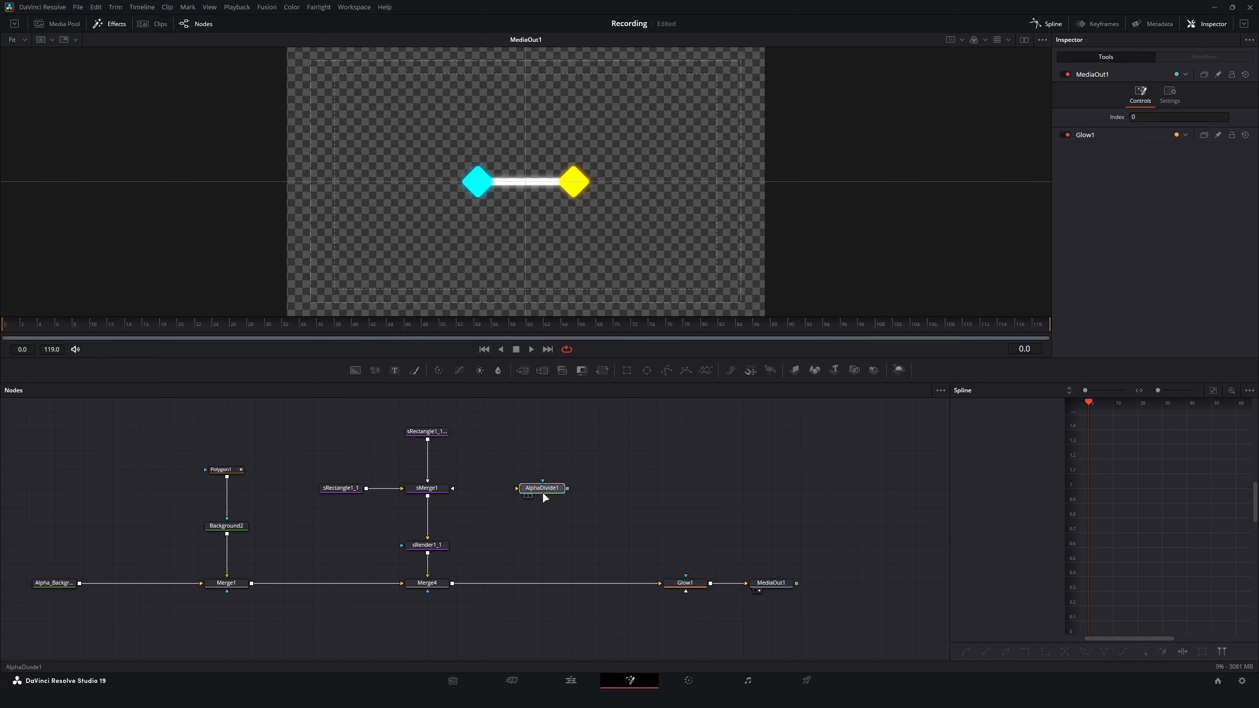
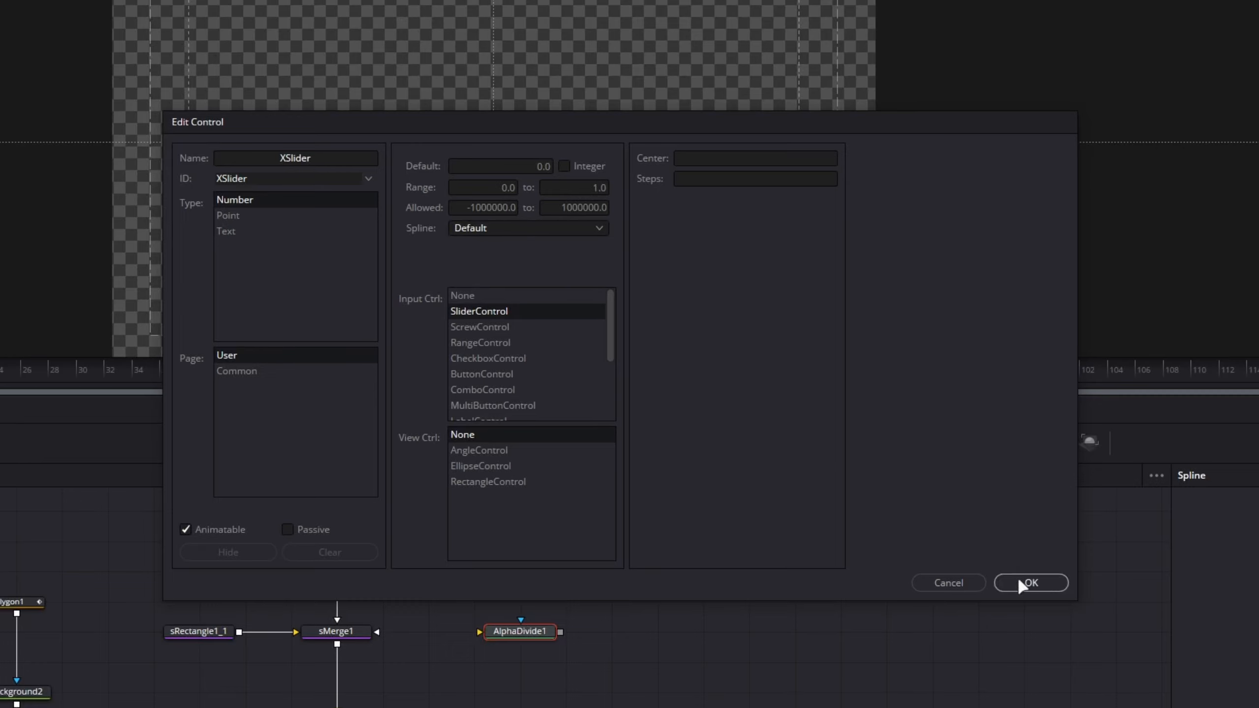
# Add the XSlider number slider with a 0.0 to 1.0 range to AlphaDivide1's User page and test it, resetting it to 0.0.
pyautogui.click(1030, 583)
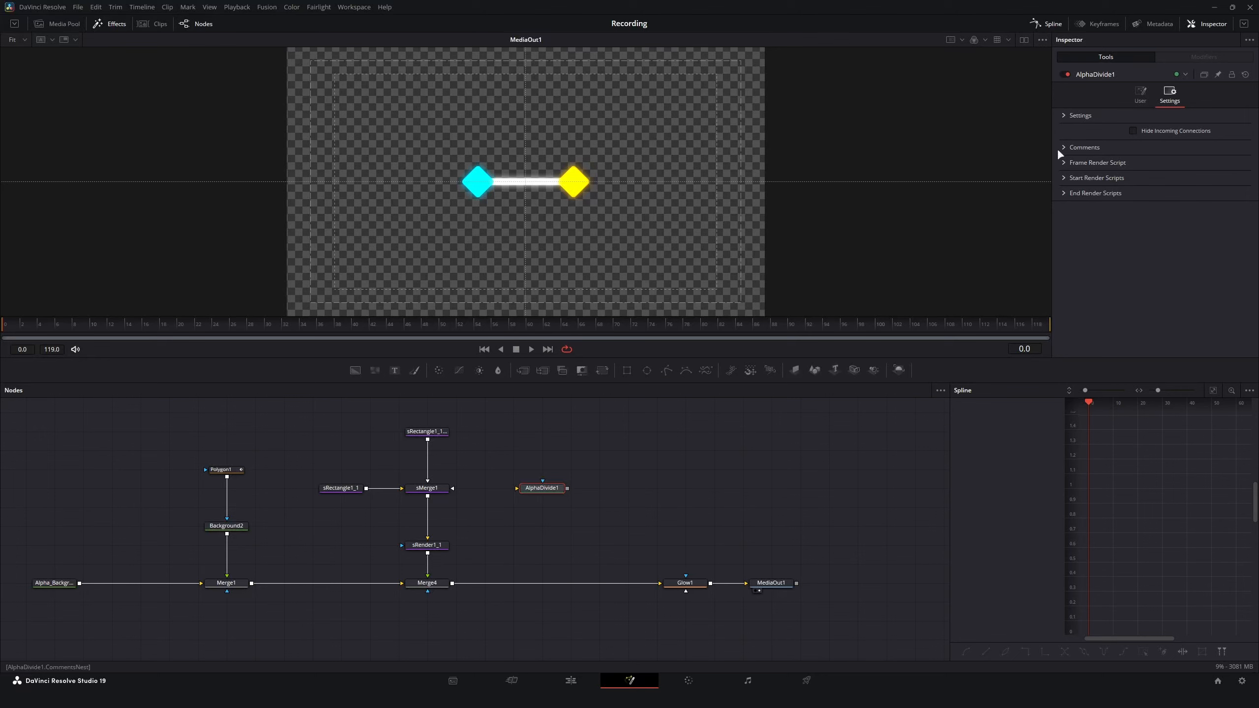
pyautogui.click(1140, 96)
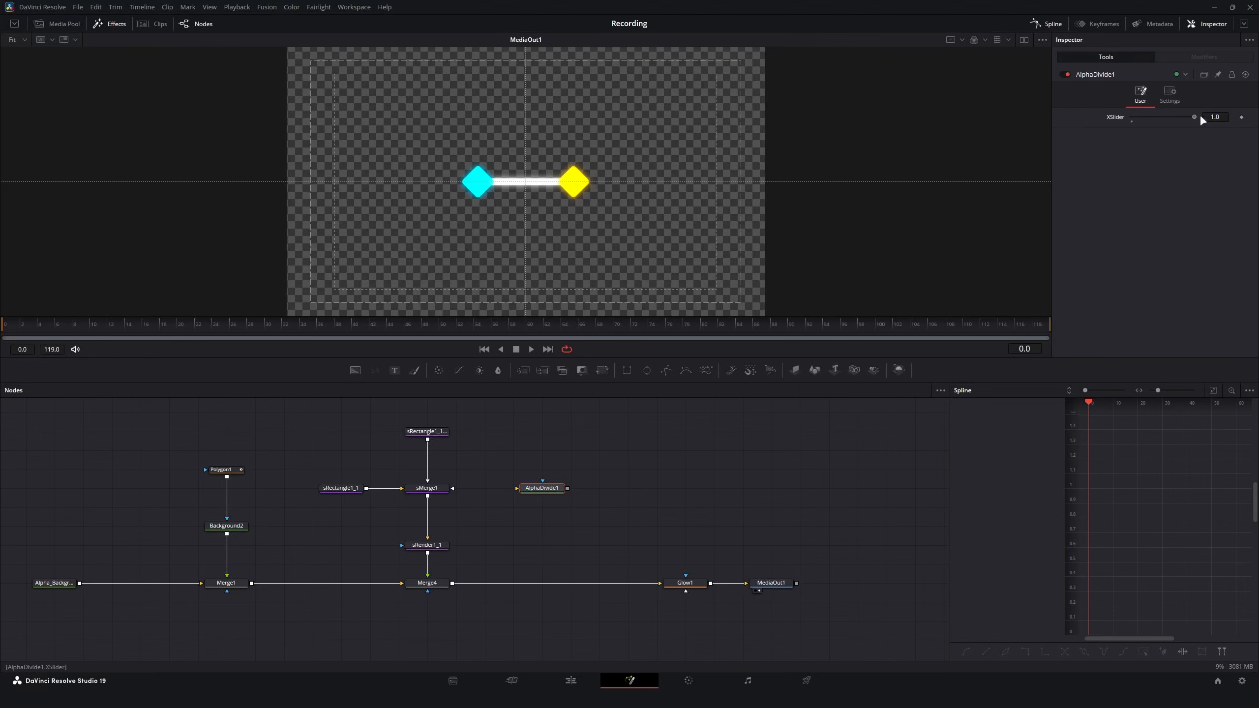
pyautogui.moveTo(1200, 117)
pyautogui.mouseDown()
pyautogui.moveTo(1130, 112)
pyautogui.moveTo(1212, 122)
pyautogui.moveTo(1124, 120)
pyautogui.moveTo(1178, 121)
pyautogui.mouseUp()
pyautogui.moveTo(538, 489); pyautogui.dragTo(566, 488)
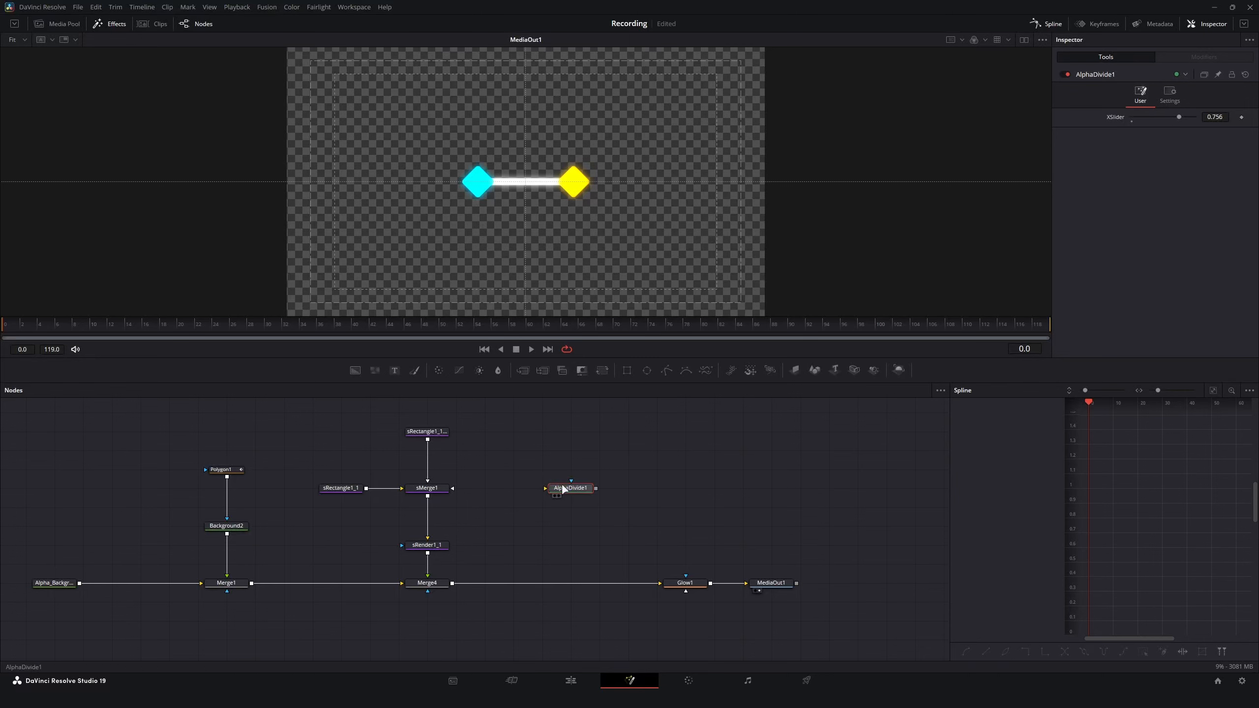
pyautogui.doubleClick(1179, 117)
pyautogui.doubleClick(1188, 118)
# Enable an expression on the X Offset of sRectangle1_1, the yellow diamond.
pyautogui.click(433, 432)
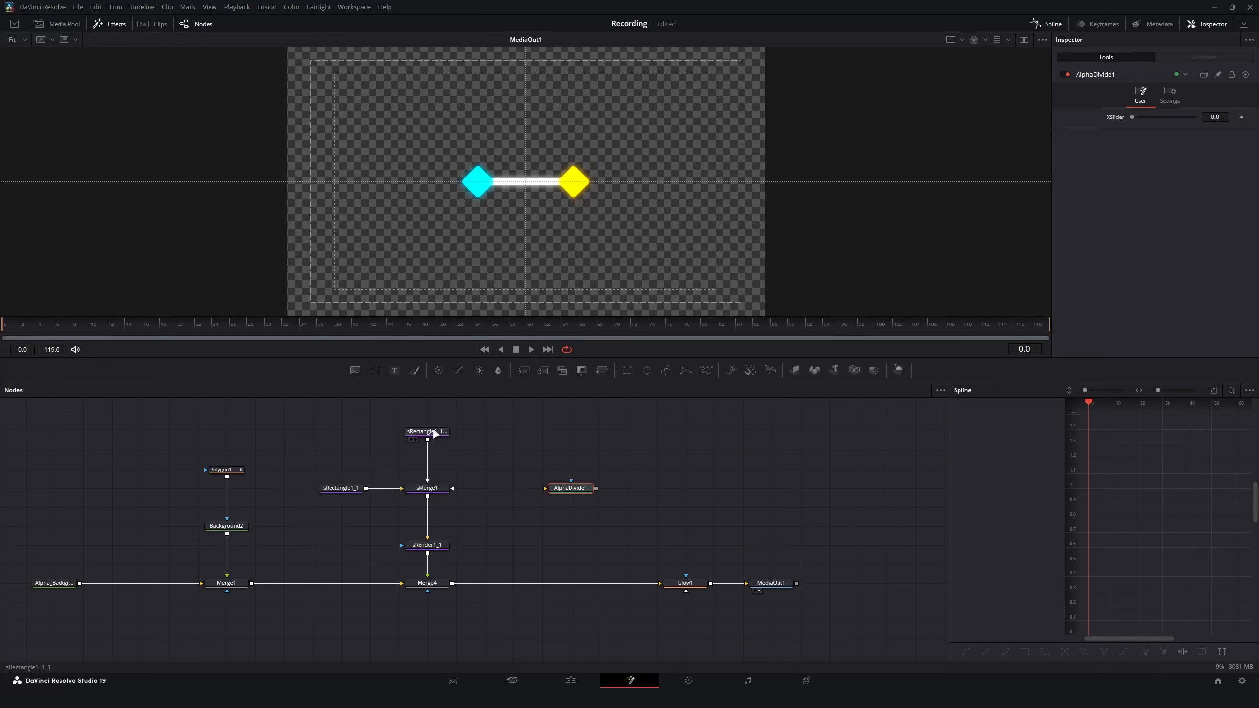
pyautogui.click(341, 488)
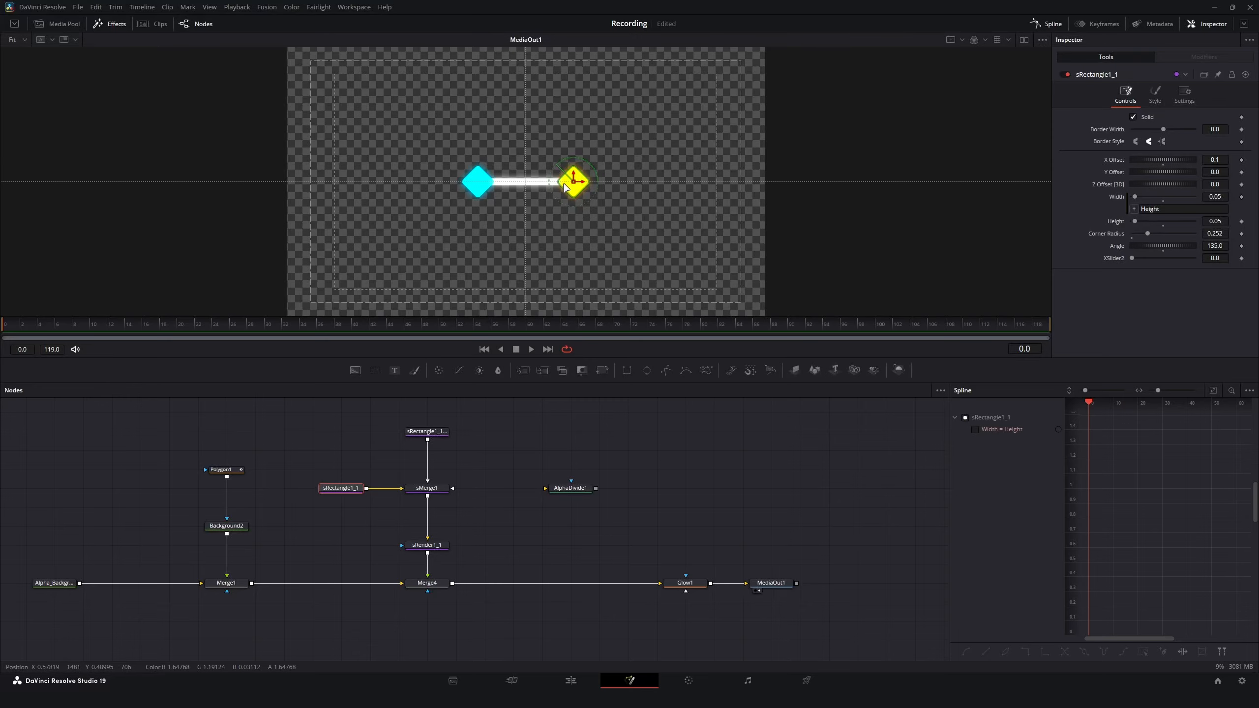
pyautogui.click(430, 475)
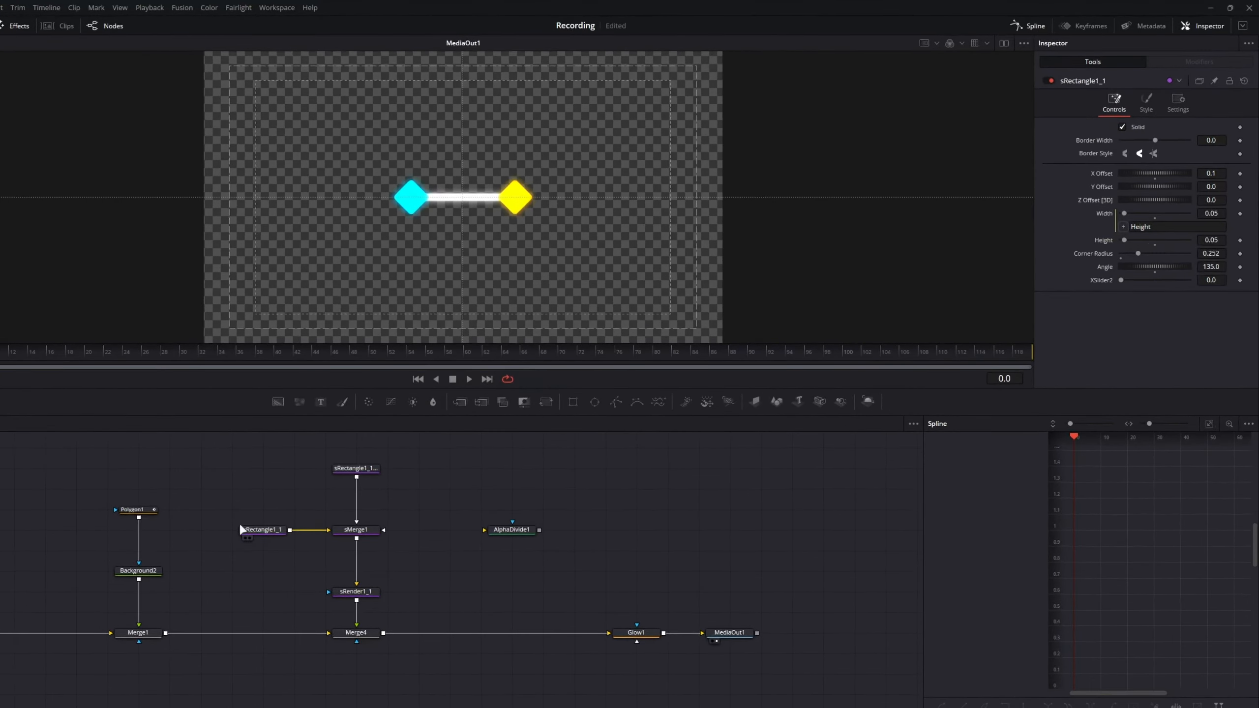
pyautogui.moveTo(340, 488); pyautogui.dragTo(283, 470)
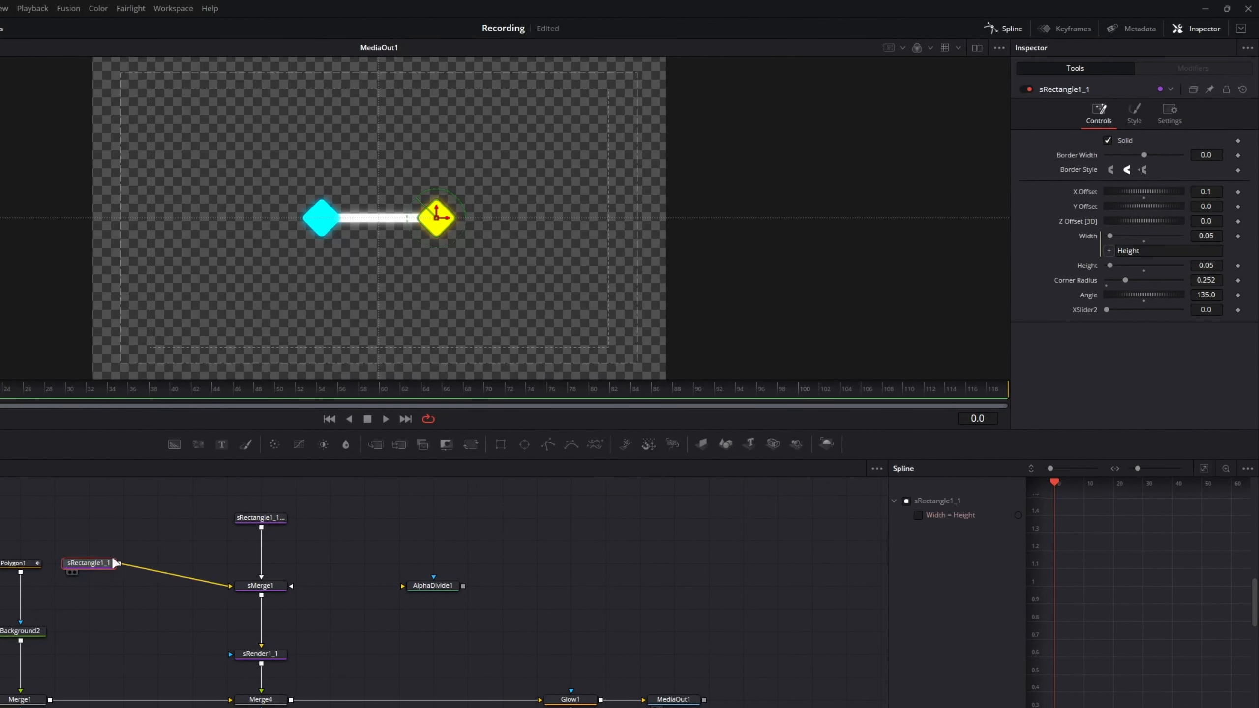
pyautogui.moveTo(114, 562); pyautogui.dragTo(149, 587)
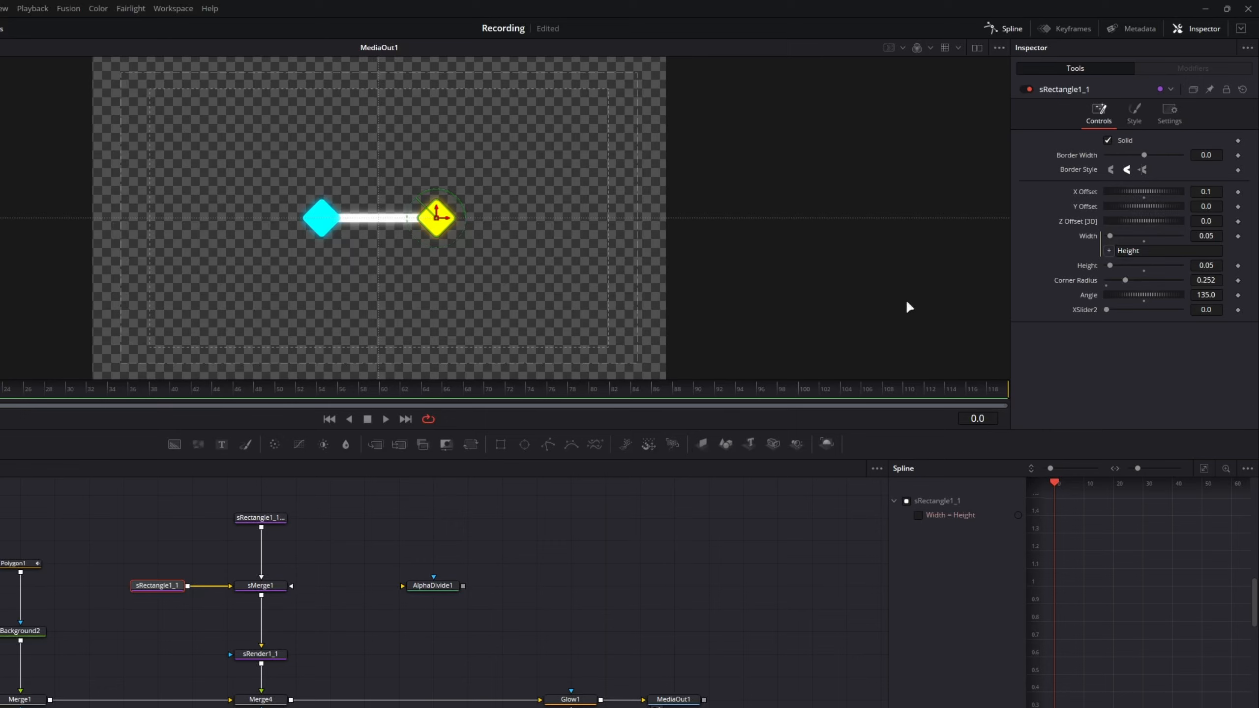
pyautogui.rightClick(1081, 189)
pyautogui.click(1134, 366)
pyautogui.click(1199, 192)
pyautogui.write('=')
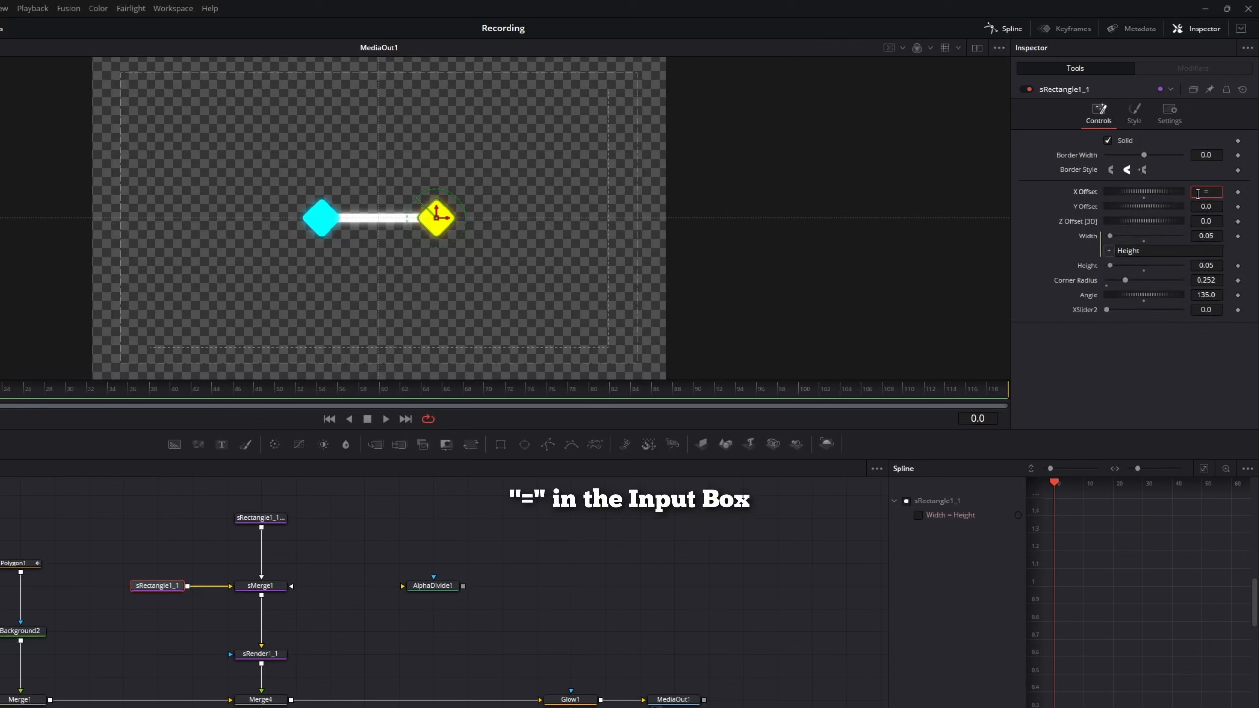
pyautogui.press('Tab')
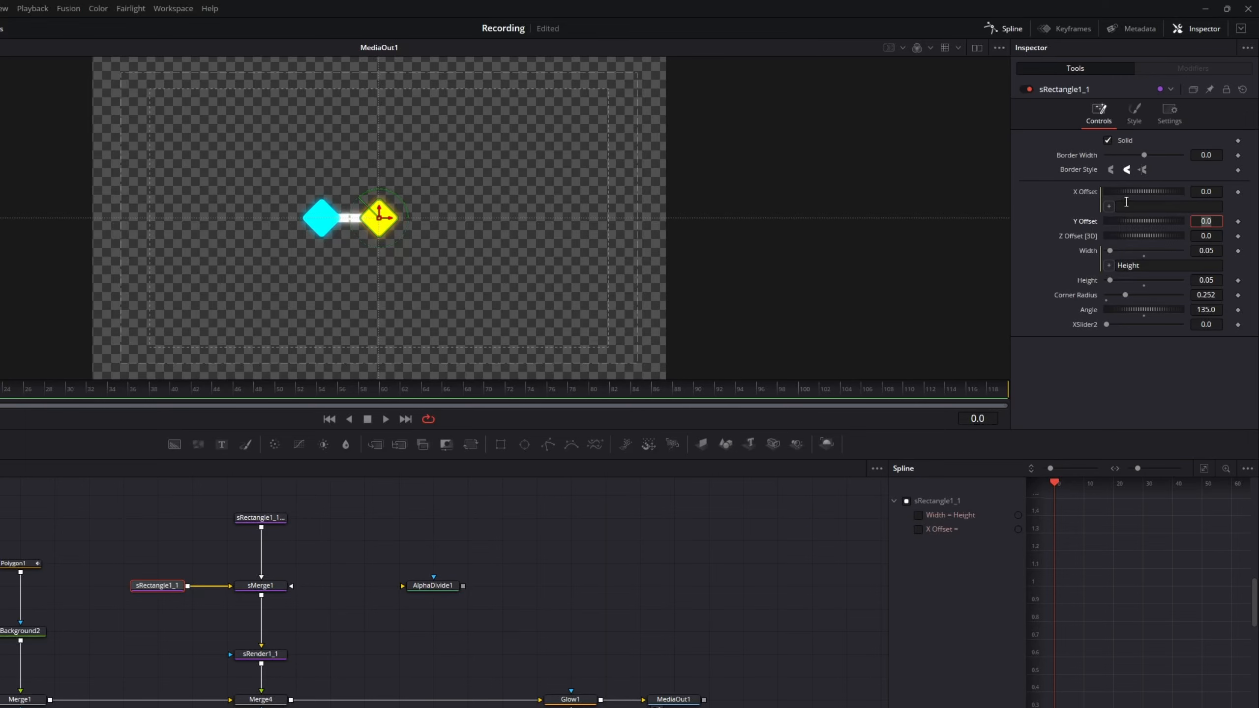
# Link sRectangle1_1's X Offset to the new slider with the expression AlphaDivide1.XSlider.
pyautogui.click(433, 586)
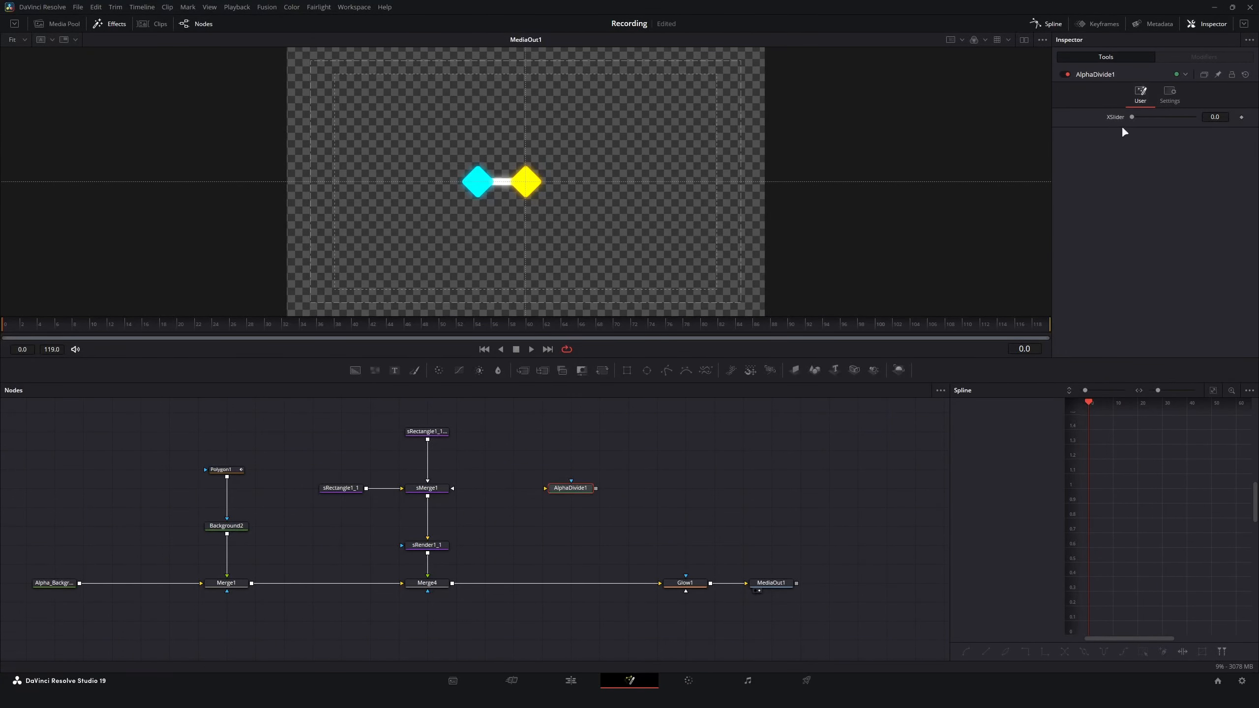
pyautogui.click(341, 489)
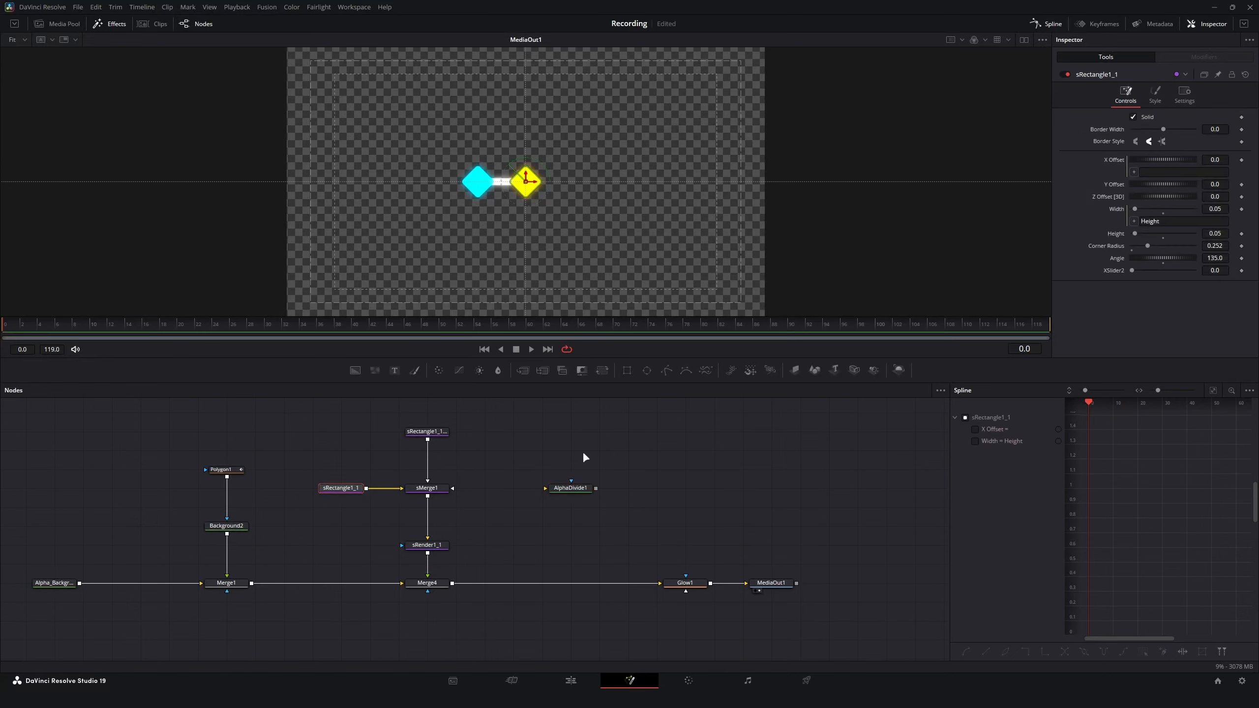
pyautogui.click(1167, 173)
pyautogui.write('AlphaDiv')
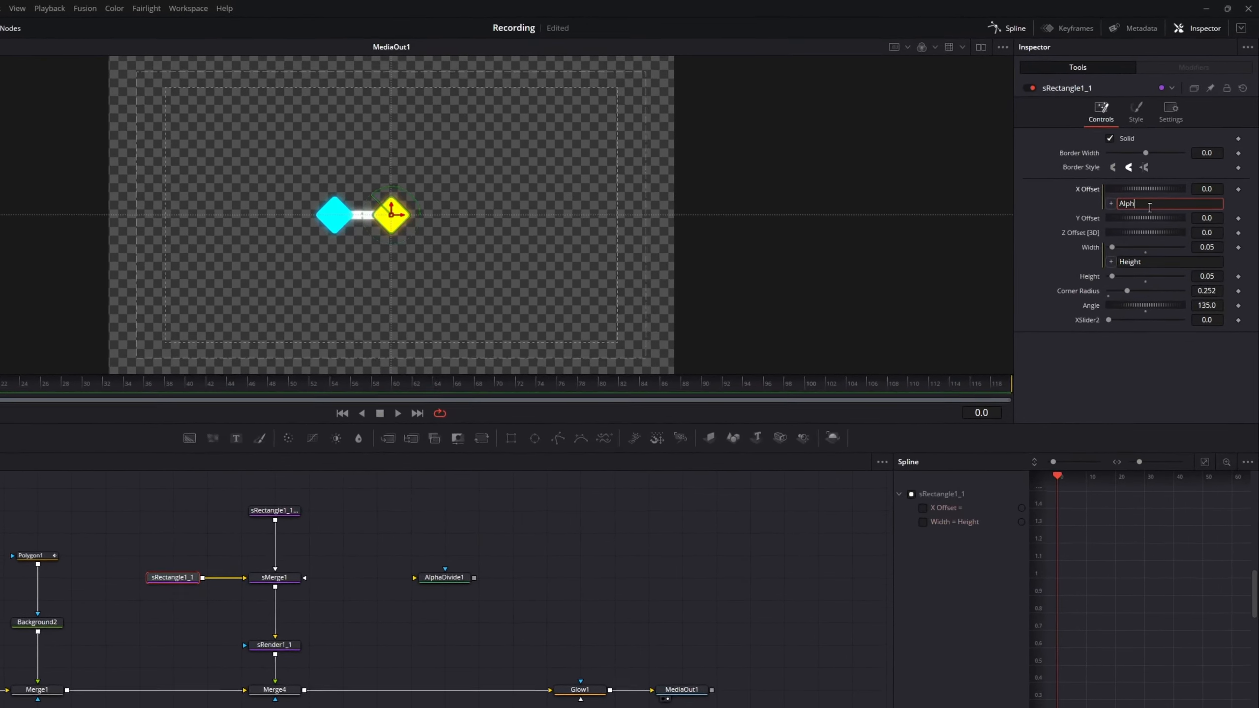
pyautogui.write('ide1')
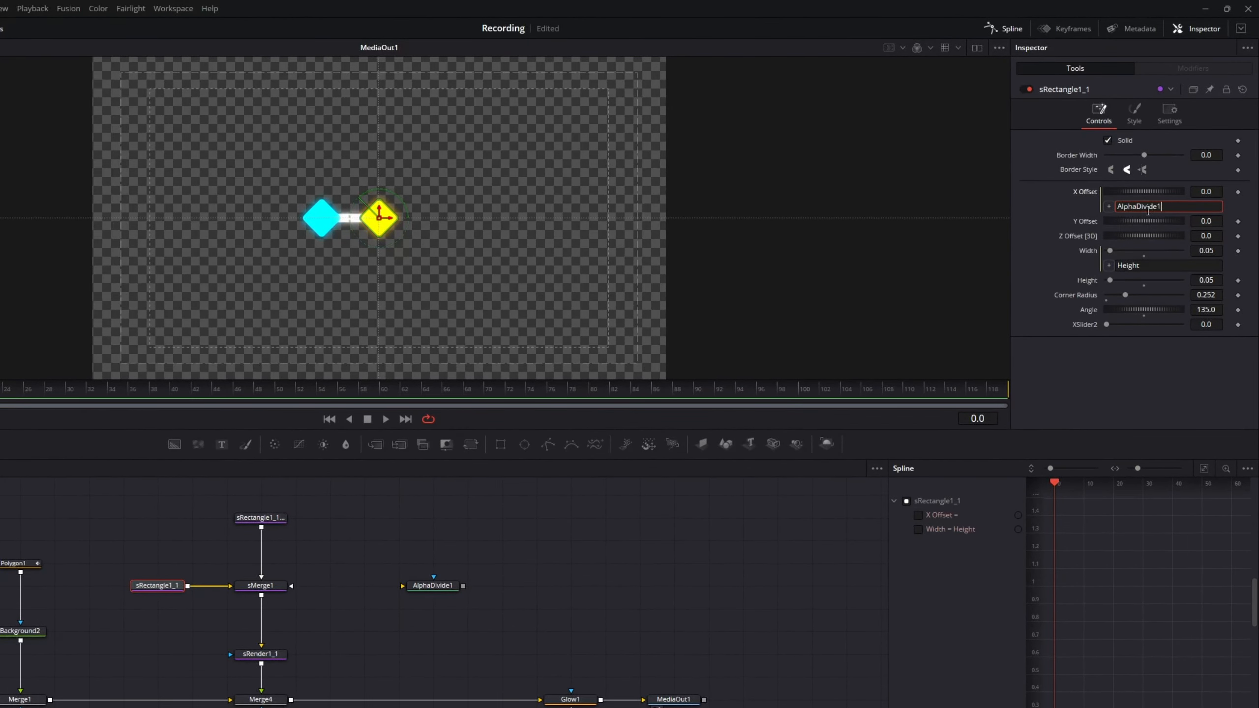
pyautogui.write('.Xslider')
pyautogui.press('Tab')
# Set AlphaDivide1's XSlider to 0.25.
pyautogui.click(579, 490)
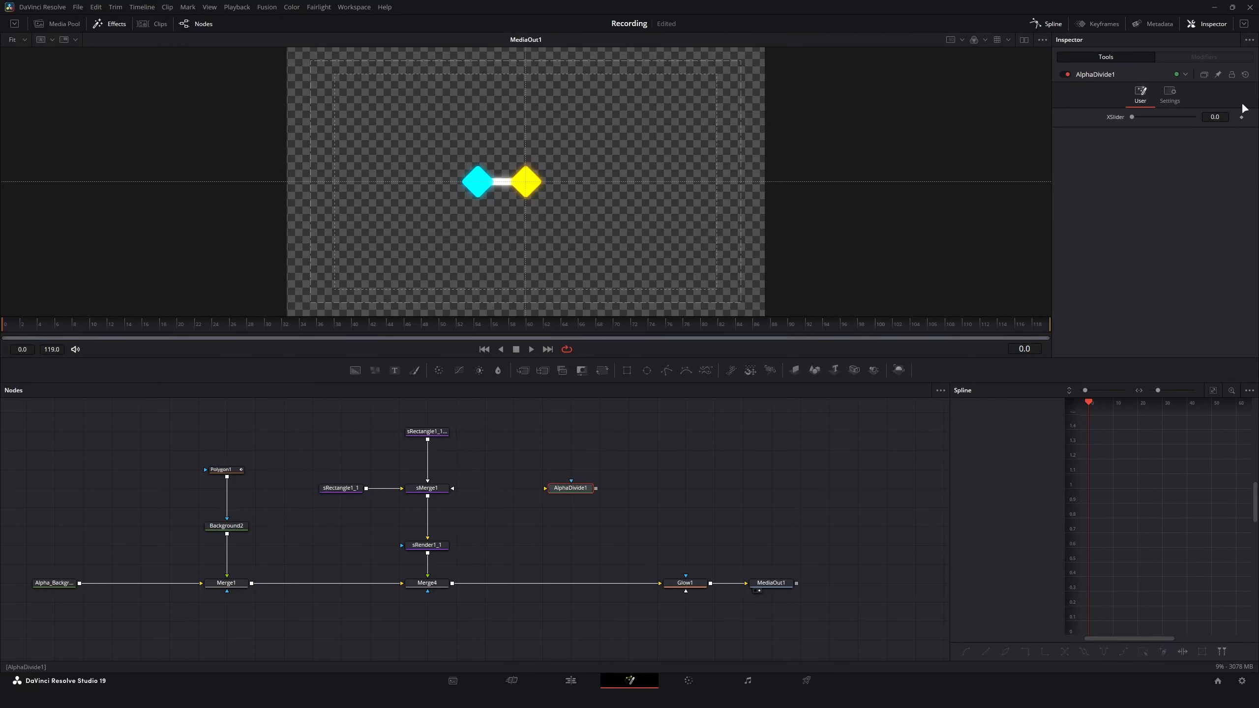
pyautogui.moveTo(1213, 115); pyautogui.dragTo(1243, 115)
pyautogui.doubleClick(1214, 117)
pyautogui.write('0.25')
pyautogui.press('Return')
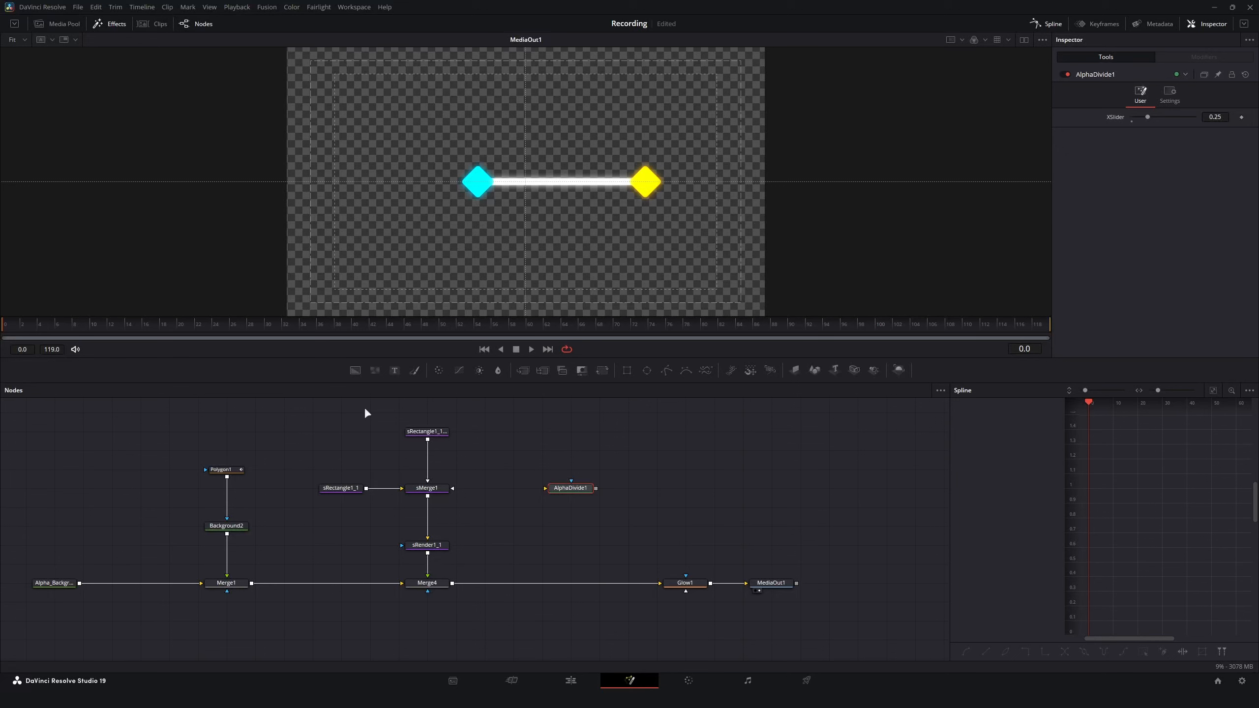
# Set the X Offset of sRectangle1_1_1, the cyan diamond, to the expression -AlphaDivide1.XSlider.
pyautogui.click(431, 431)
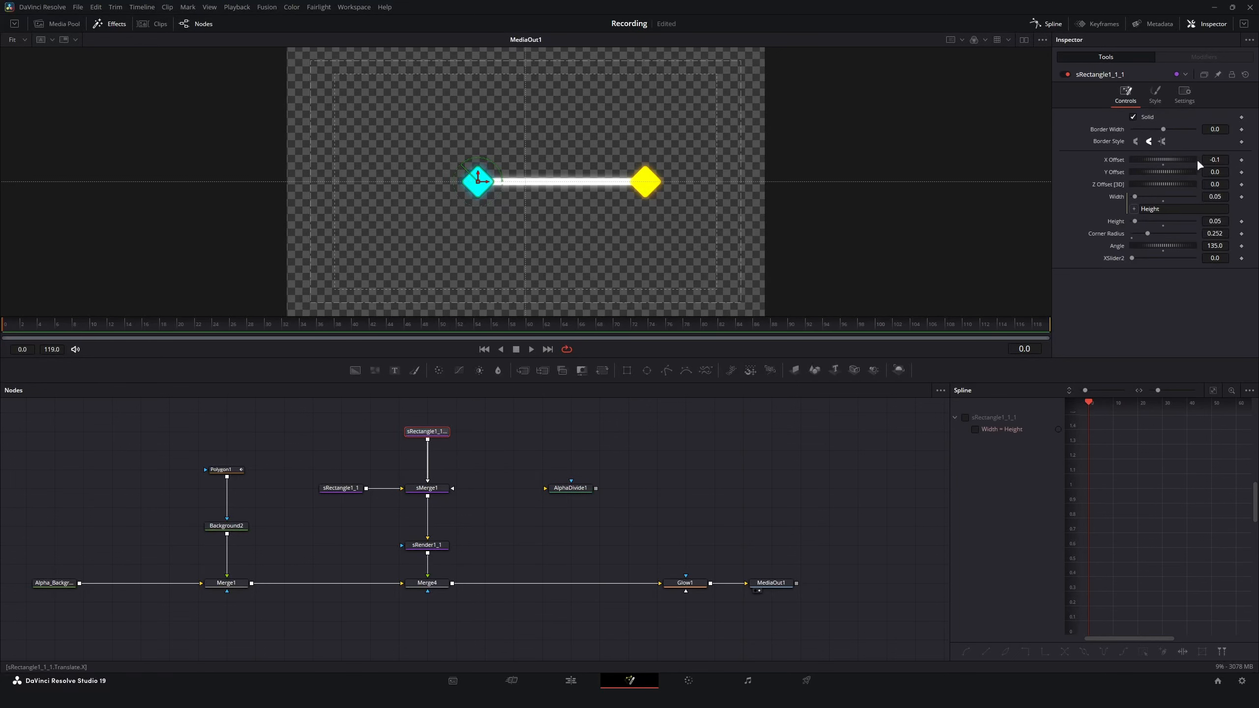
pyautogui.click(1214, 160)
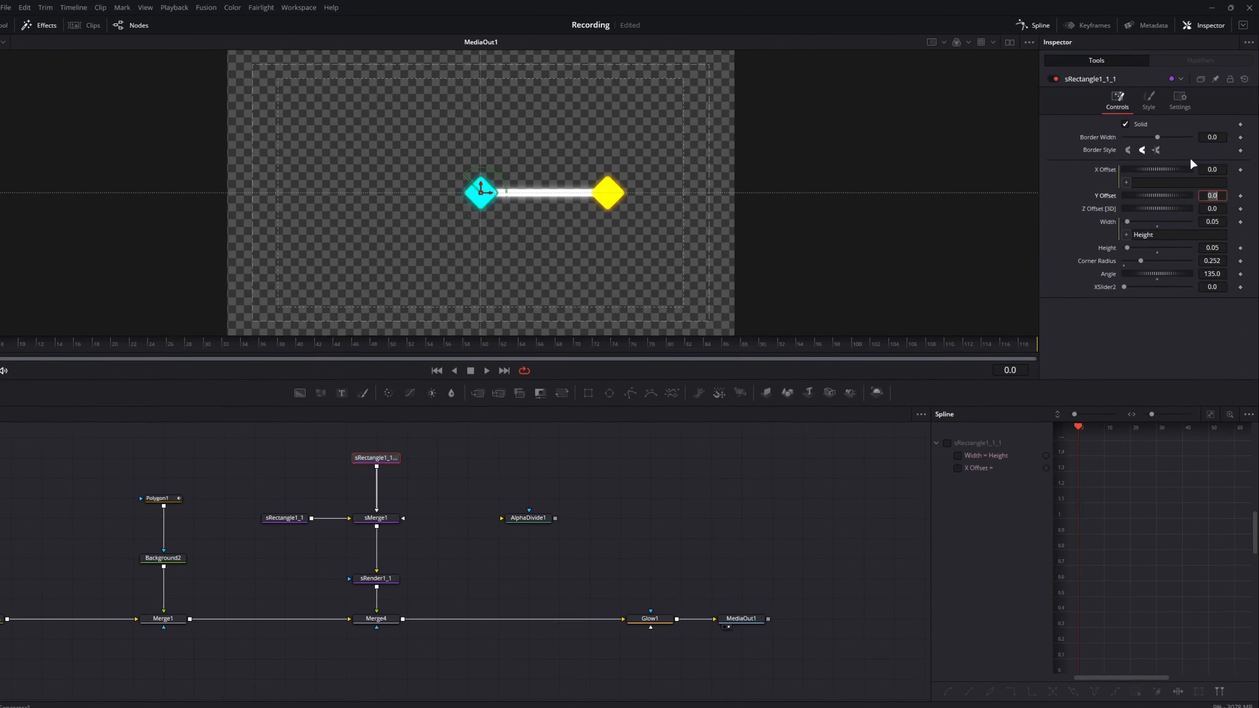
pyautogui.write('=')
pyautogui.press('Return')
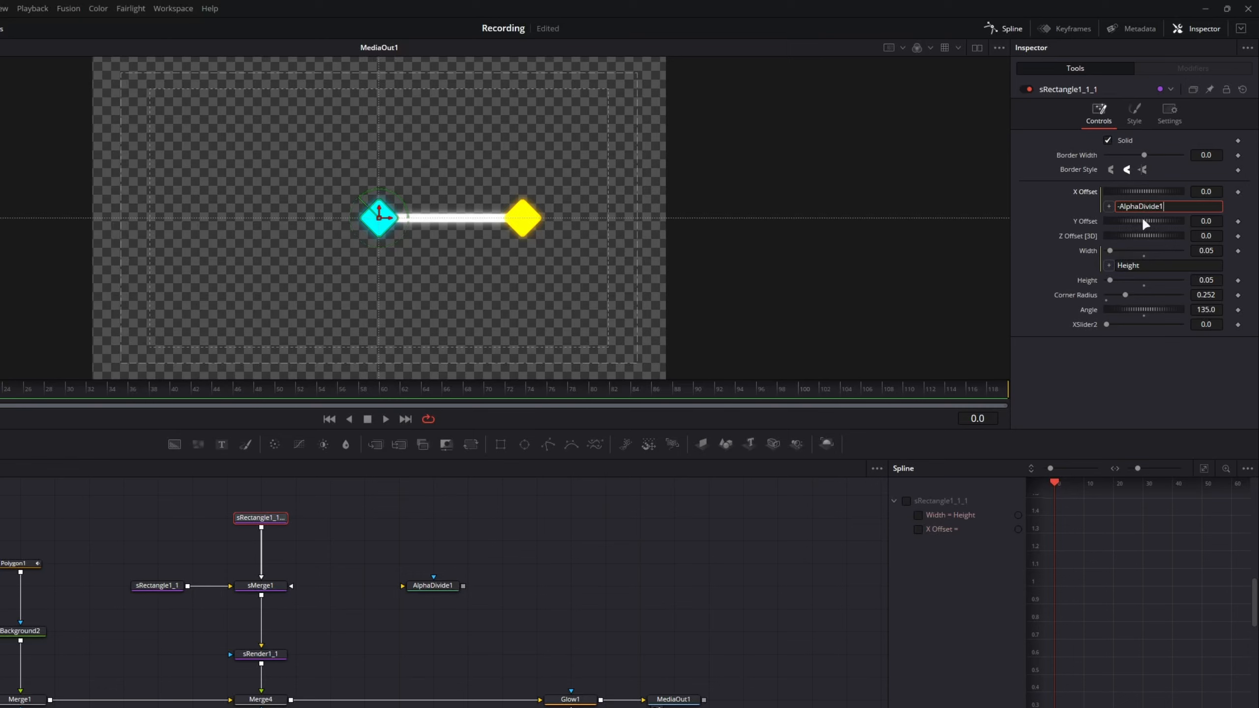
pyautogui.write('-AlphaDivide1.XSlider')
pyautogui.press('Return')
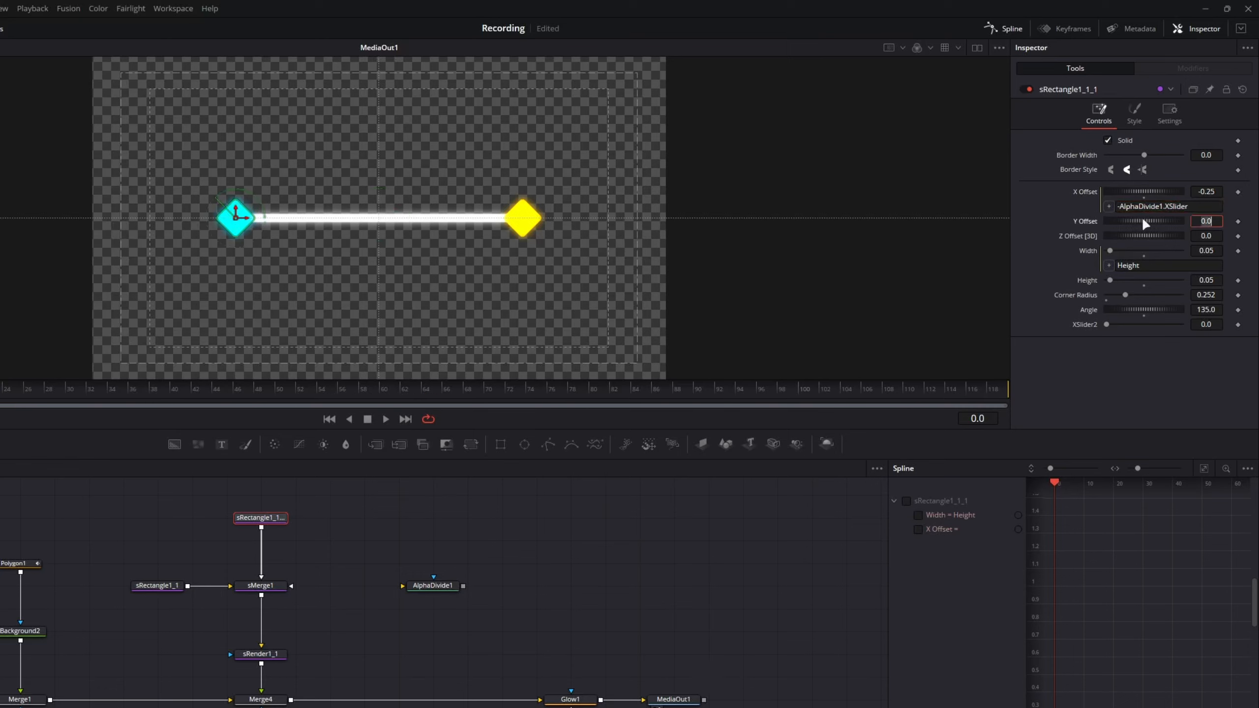
# Vary AlphaDivide1's XSlider to test how both diamonds respond, and return it to 0.25.
pyautogui.click(436, 587)
pyautogui.moveTo(1206, 143)
pyautogui.mouseDown()
pyautogui.moveTo(1229, 143)
pyautogui.moveTo(1082, 142)
pyautogui.moveTo(1235, 142)
pyautogui.moveTo(1205, 141)
pyautogui.mouseUp()
pyautogui.doubleClick(1197, 140)
pyautogui.write('0.25')
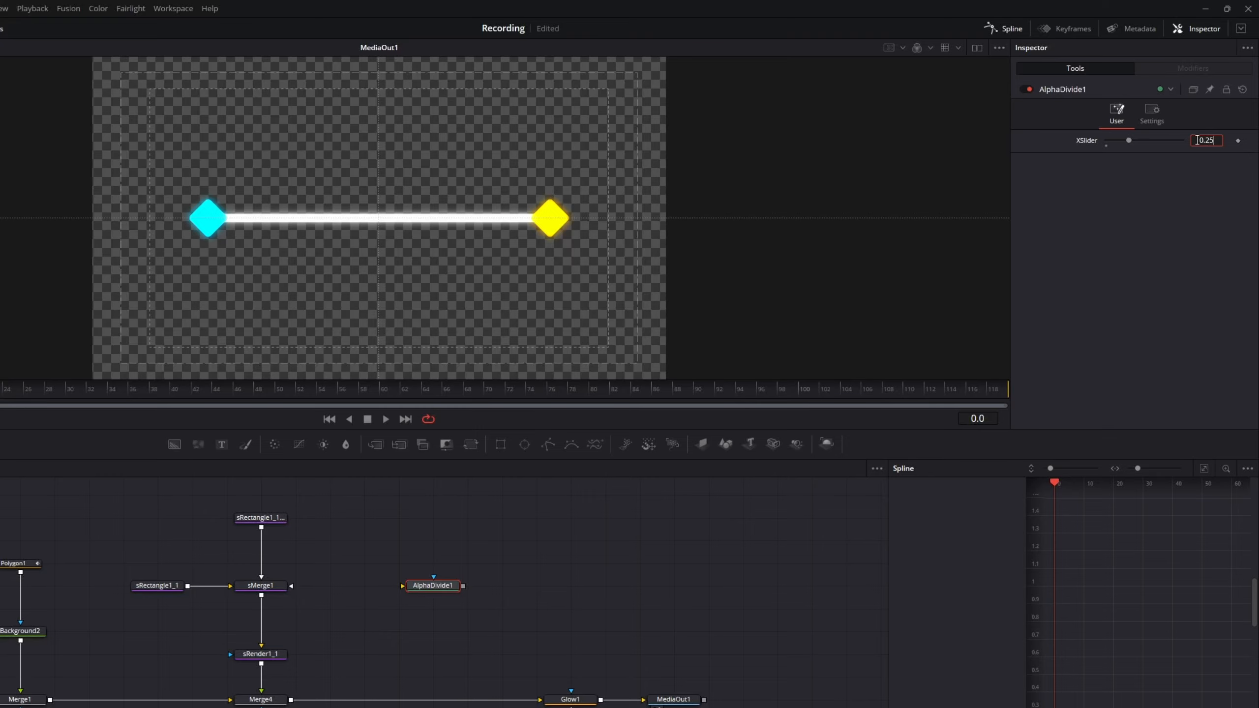
pyautogui.press('Return')
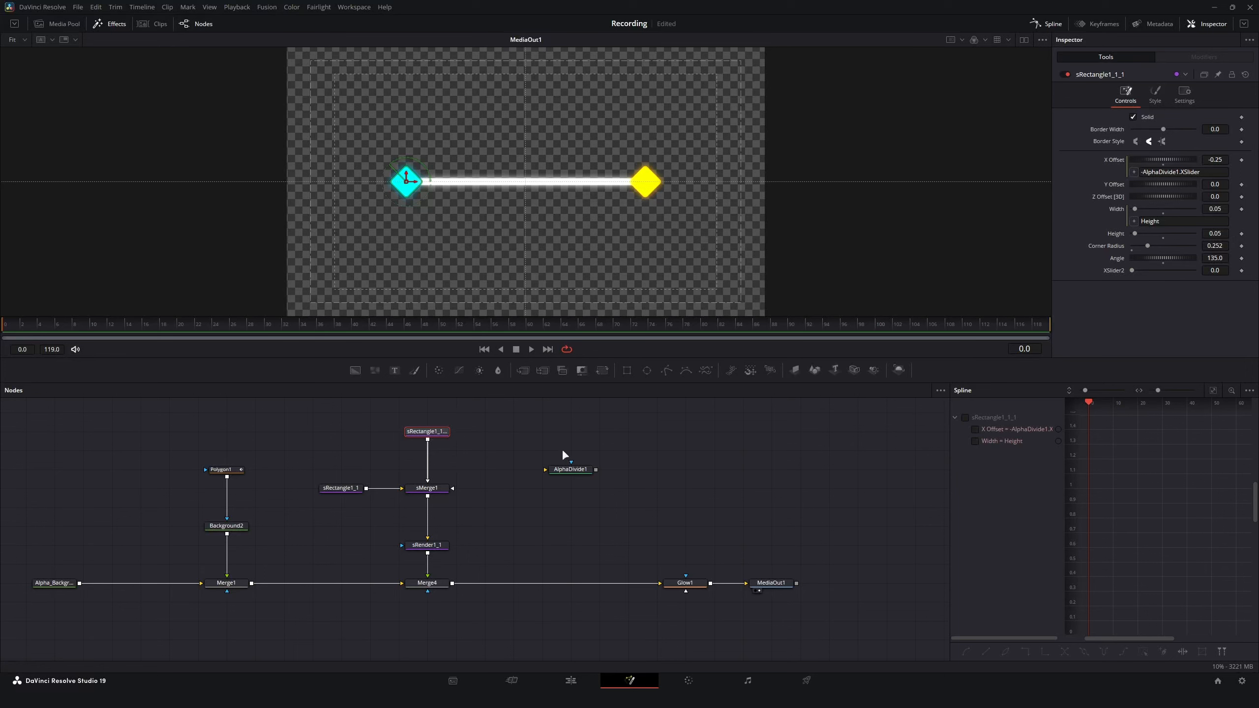
pyautogui.click(568, 468)
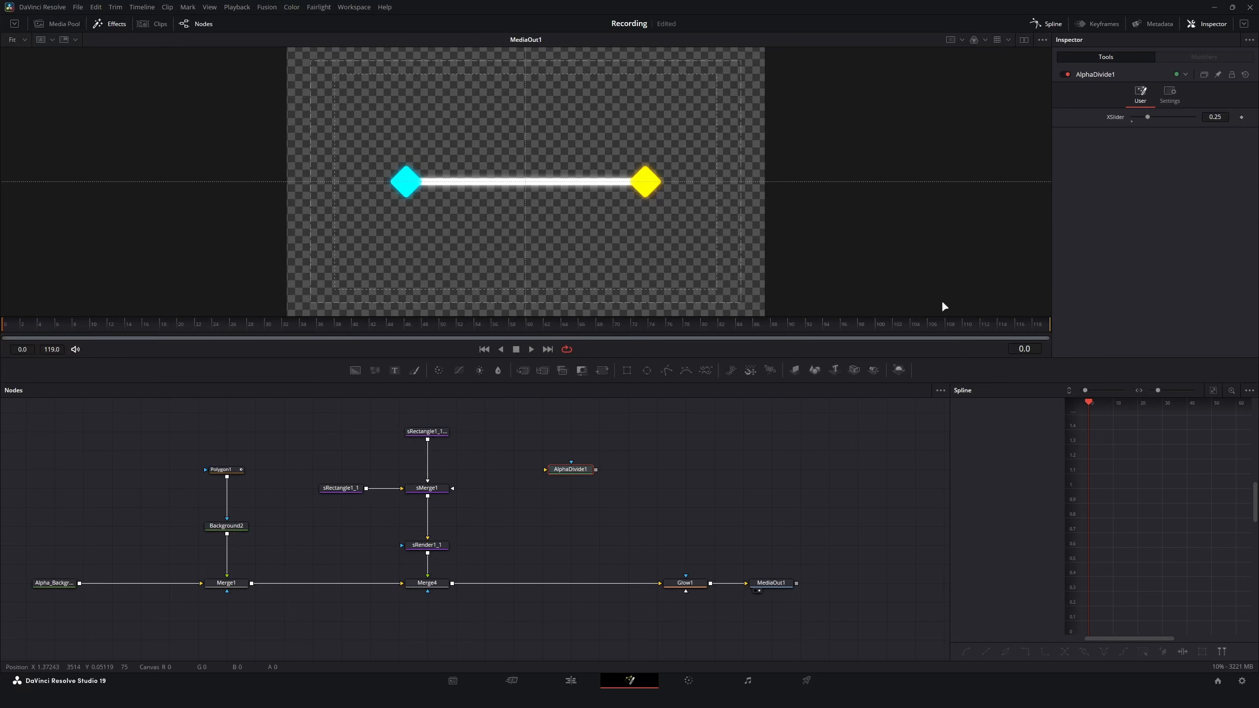
pyautogui.moveTo(1210, 117); pyautogui.dragTo(1158, 117)
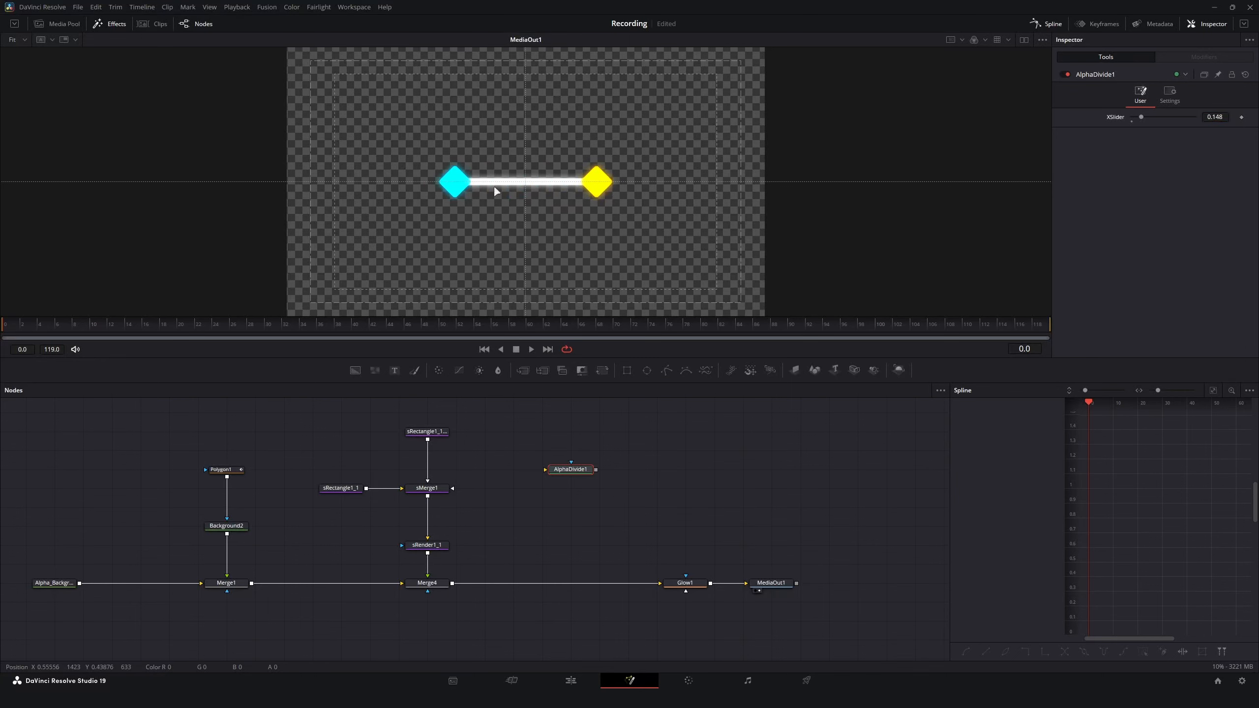
pyautogui.doubleClick(1218, 119)
pyautogui.write('0.25')
pyautogui.press('Return')
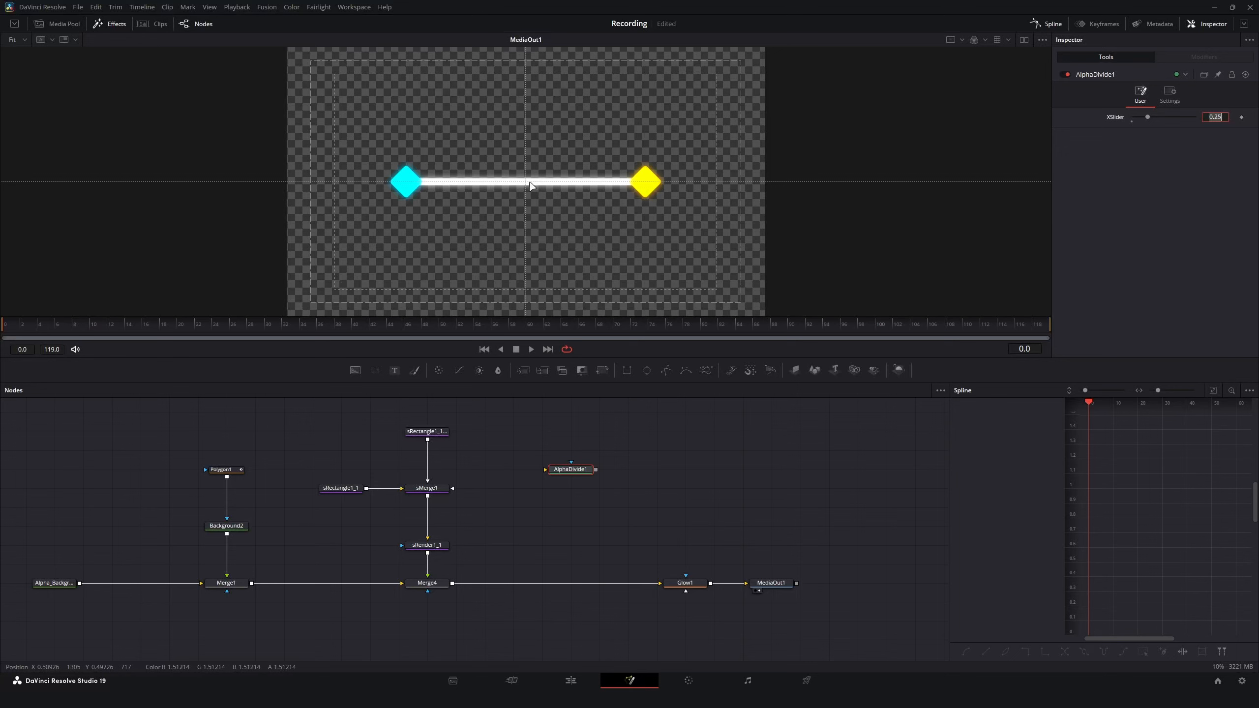
# Replace the X Offset expression on sRectangle1_1_1, the cyan diamond, with an Anim Curves modifier.
pyautogui.click(430, 431)
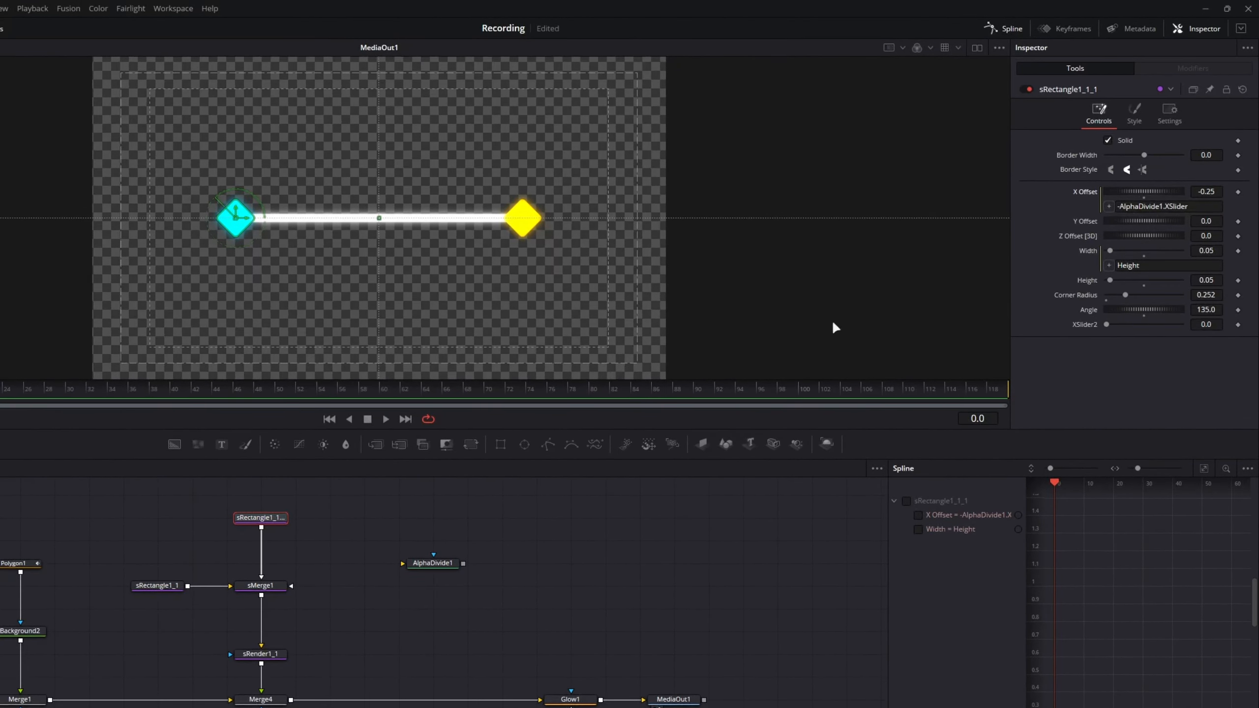
pyautogui.rightClick(1086, 192)
pyautogui.click(1136, 366)
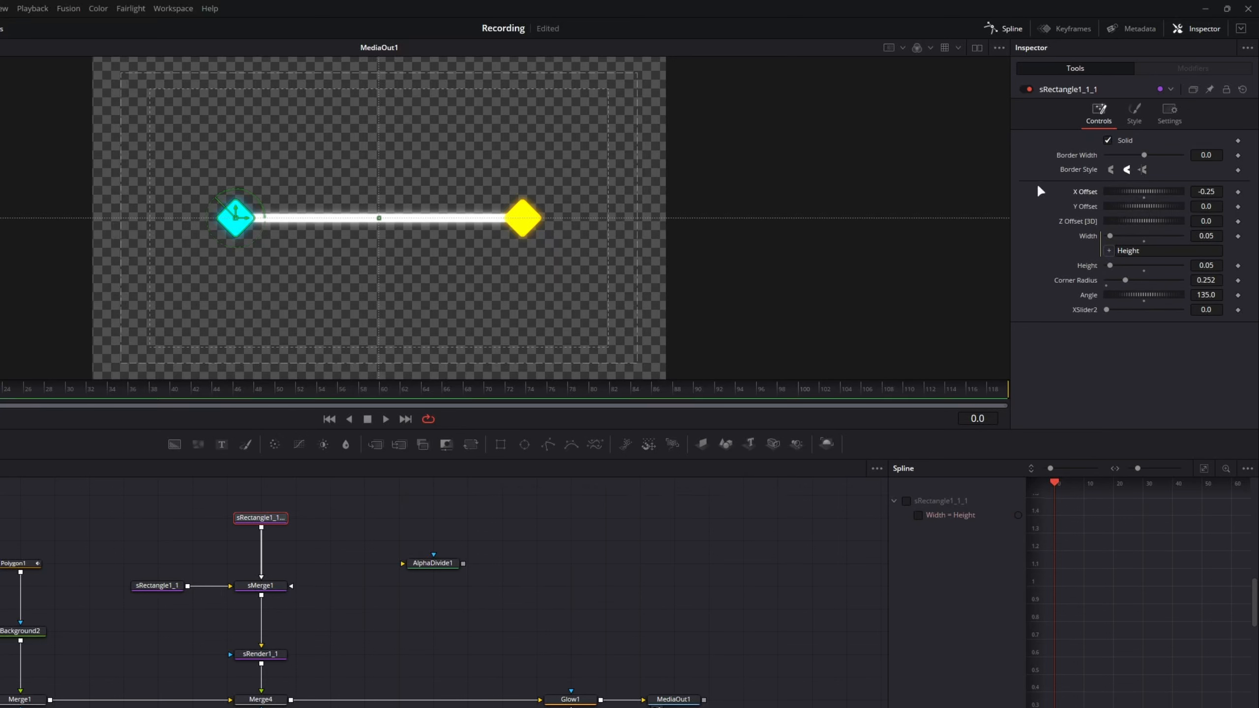
pyautogui.rightClick(1083, 190)
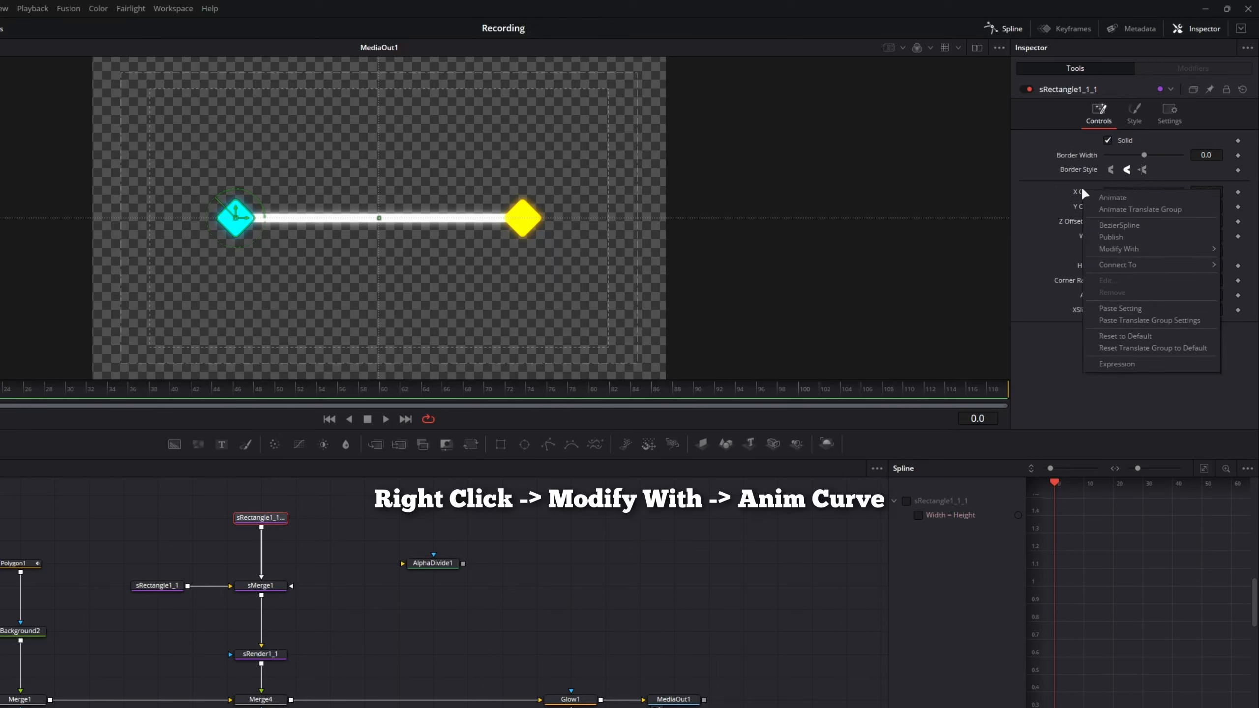
pyautogui.moveTo(1102, 250)
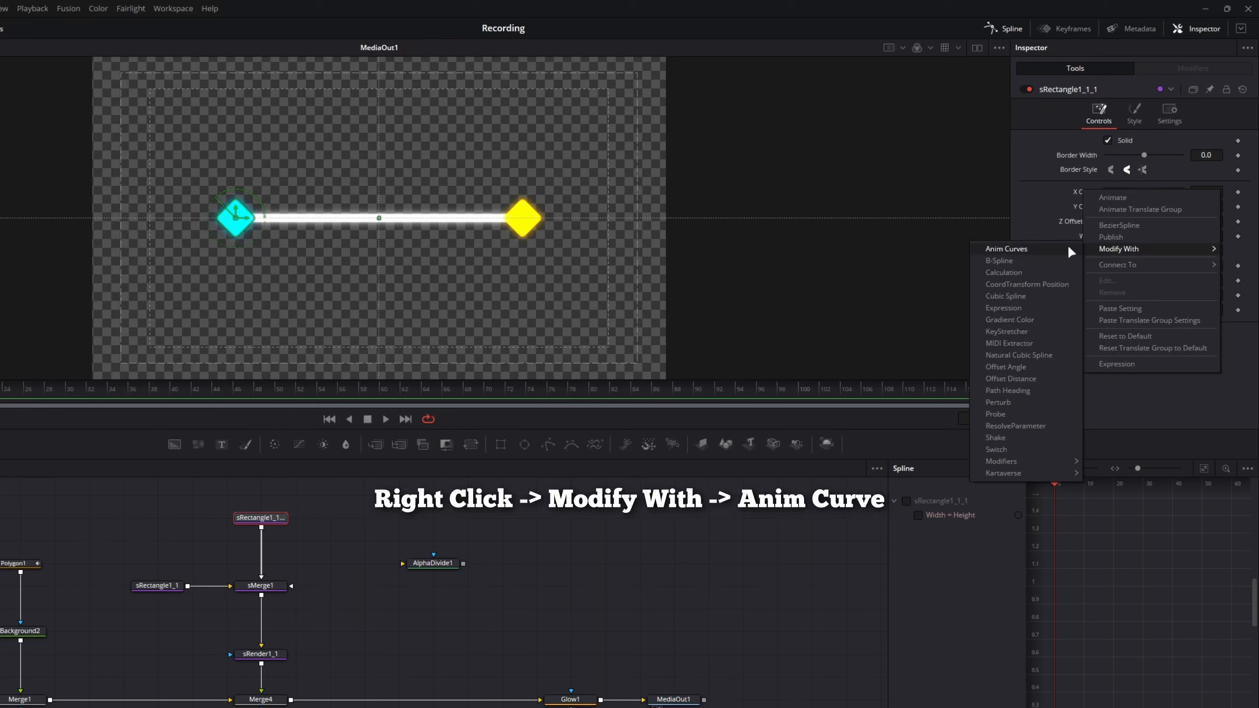
pyautogui.click(1043, 247)
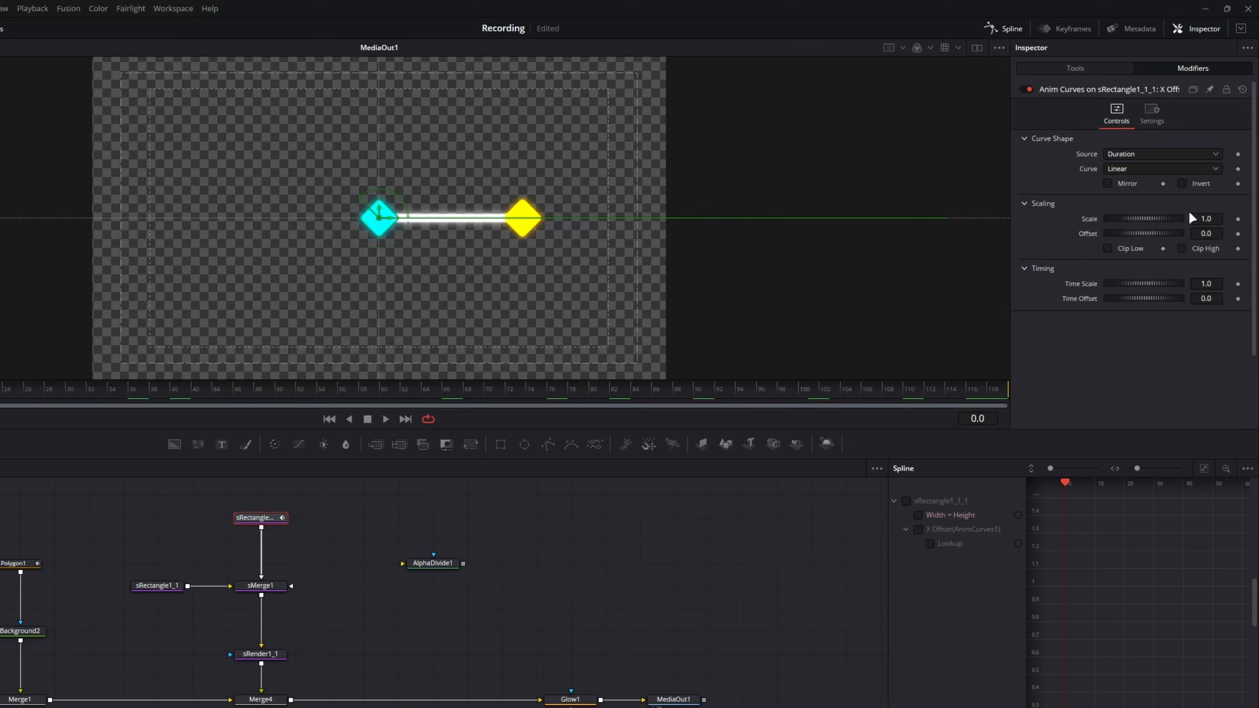
# Drive the Scale of the cyan diamond's Anim Curves modifier with the expression AlphaDivide1.XSlider and scrub back to frame 0.
pyautogui.click(1208, 219)
pyautogui.write('=')
pyautogui.press('Tab')
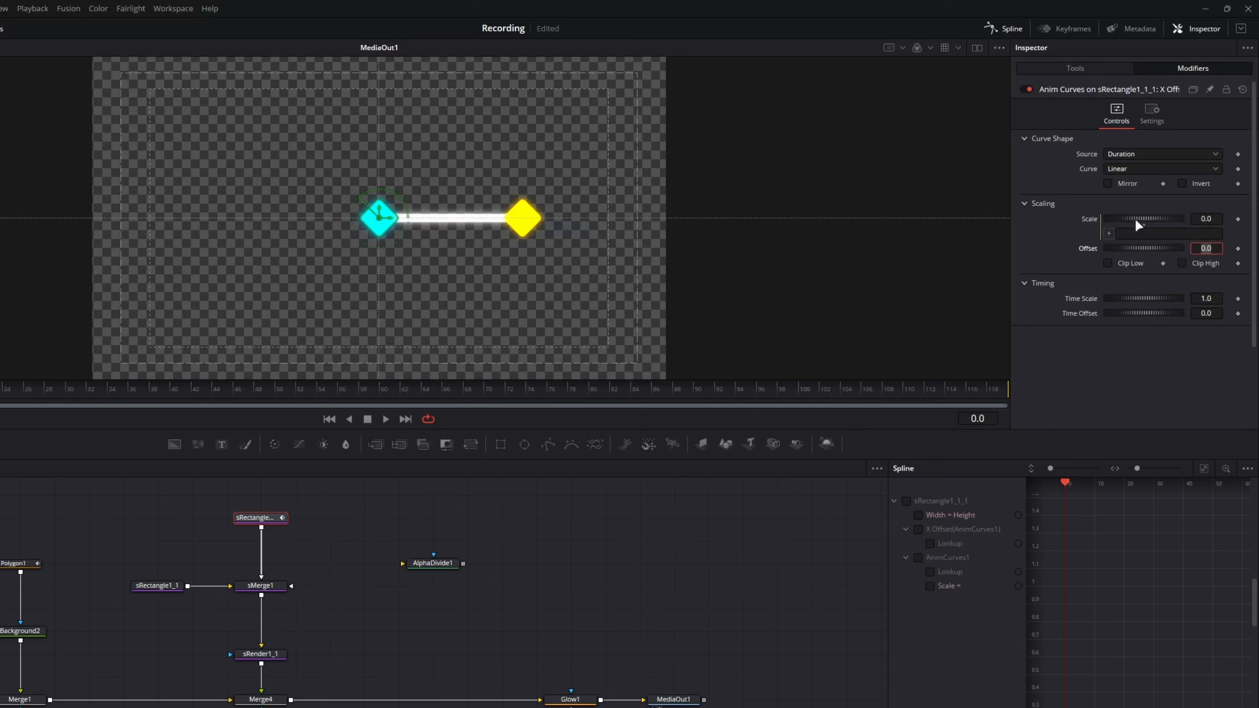
pyautogui.click(1140, 233)
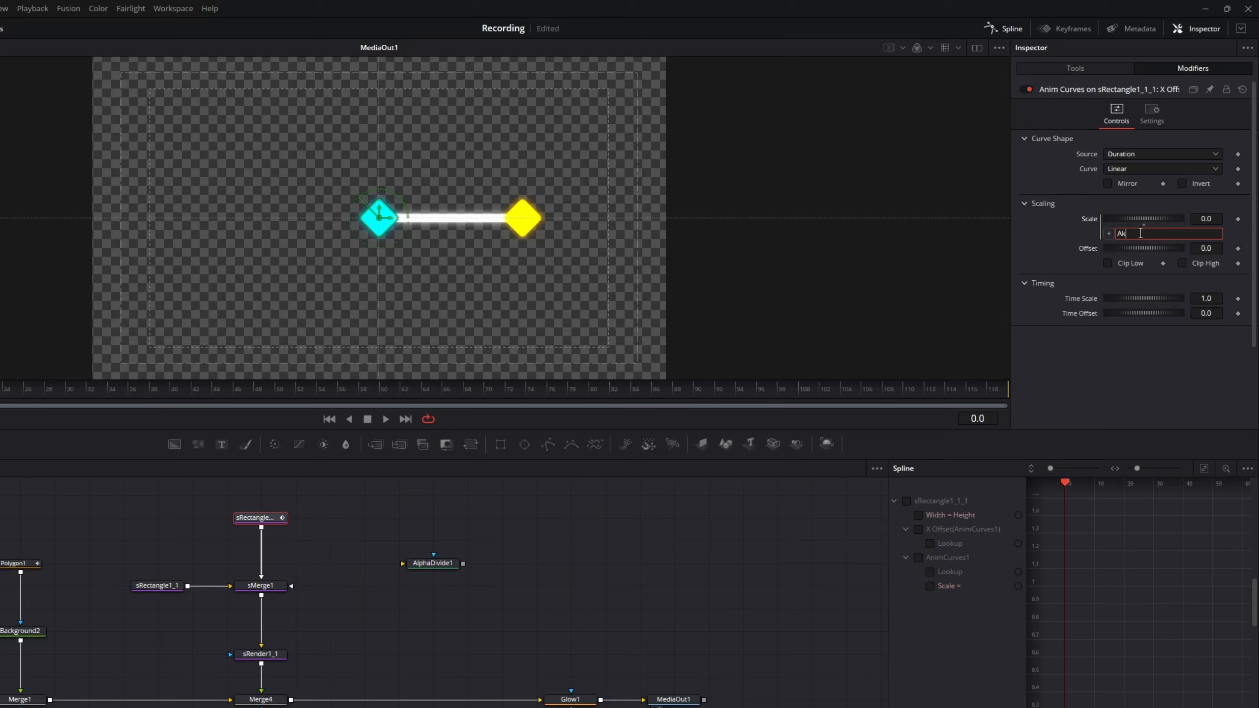
pyautogui.write('AlphaDivide1.XSlider')
pyautogui.press('Tab')
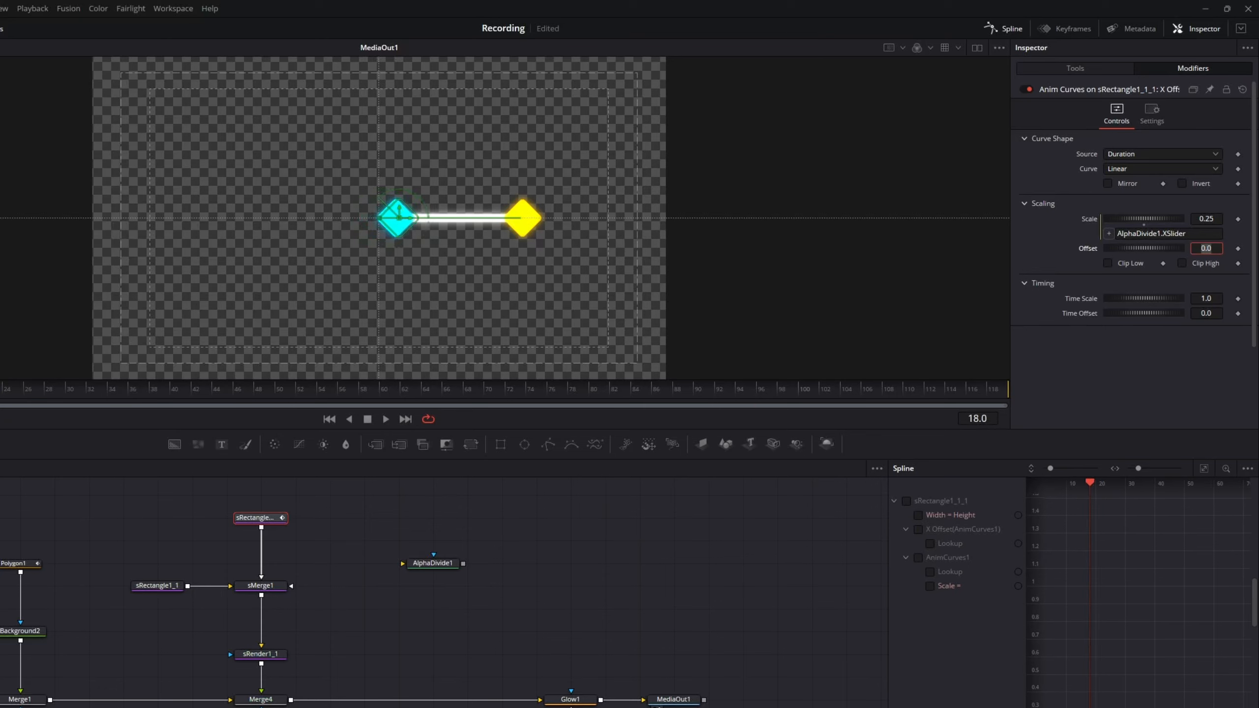
pyautogui.moveTo(1, 397)
pyautogui.mouseDown()
pyautogui.moveTo(1018, 404)
pyautogui.moveTo(1, 405)
pyautogui.mouseUp()
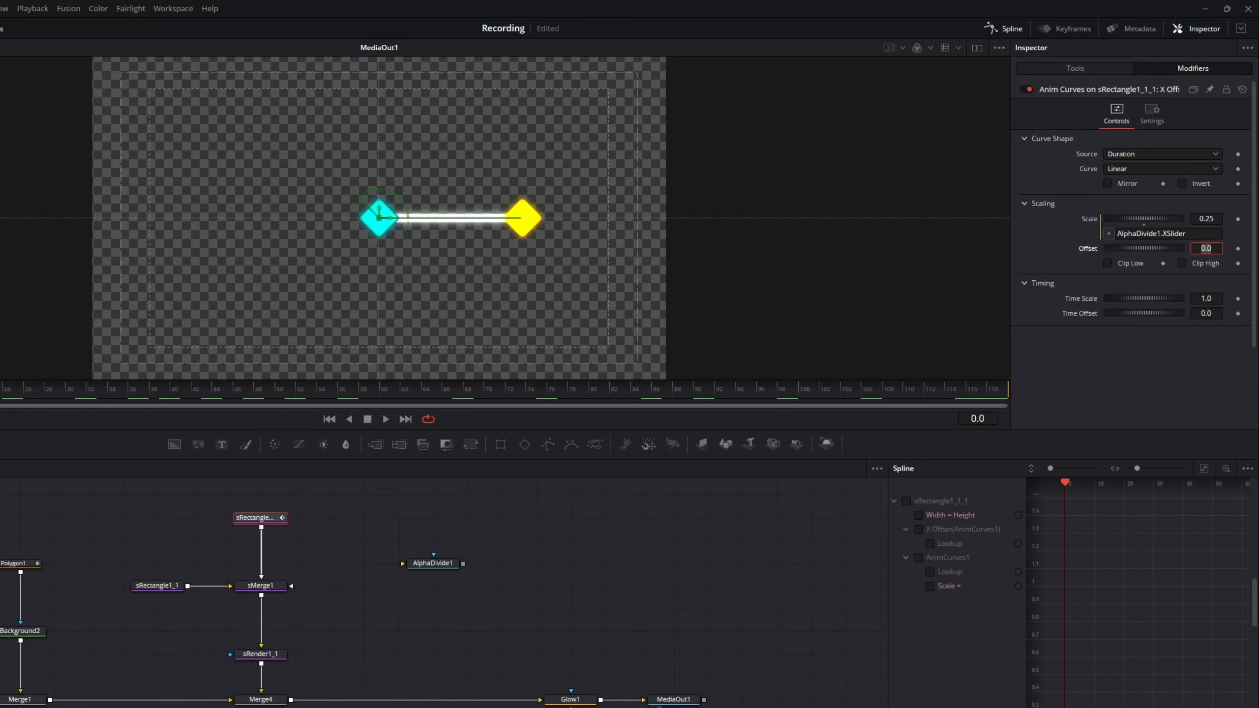
# Negate the cyan diamond's Anim Curves Scale expression so it reads -AlphaDivide1.XSlider.
pyautogui.click(1118, 233)
pyautogui.write('-')
pyautogui.press('Tab')
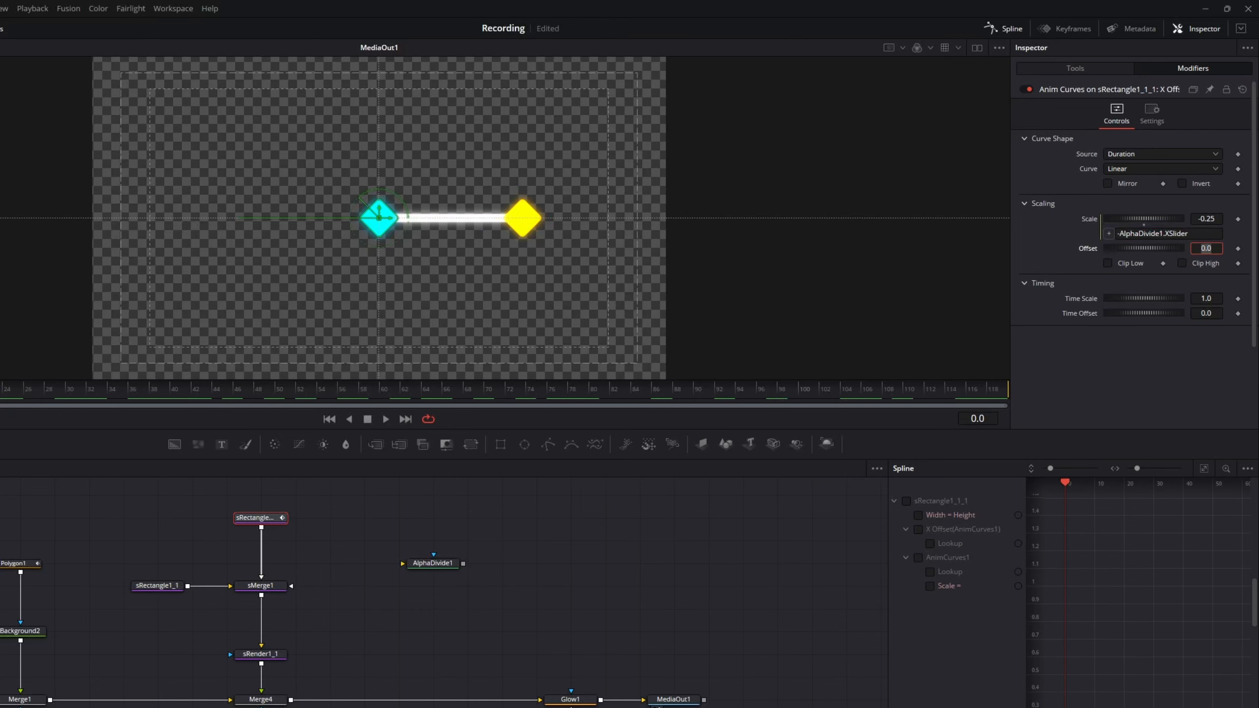
# Scrub the timeline to frame 119 and raise AlphaDivide1's XSlider to about 0.28.
pyautogui.moveTo(2, 405); pyautogui.dragTo(1048, 413)
pyautogui.click(430, 568)
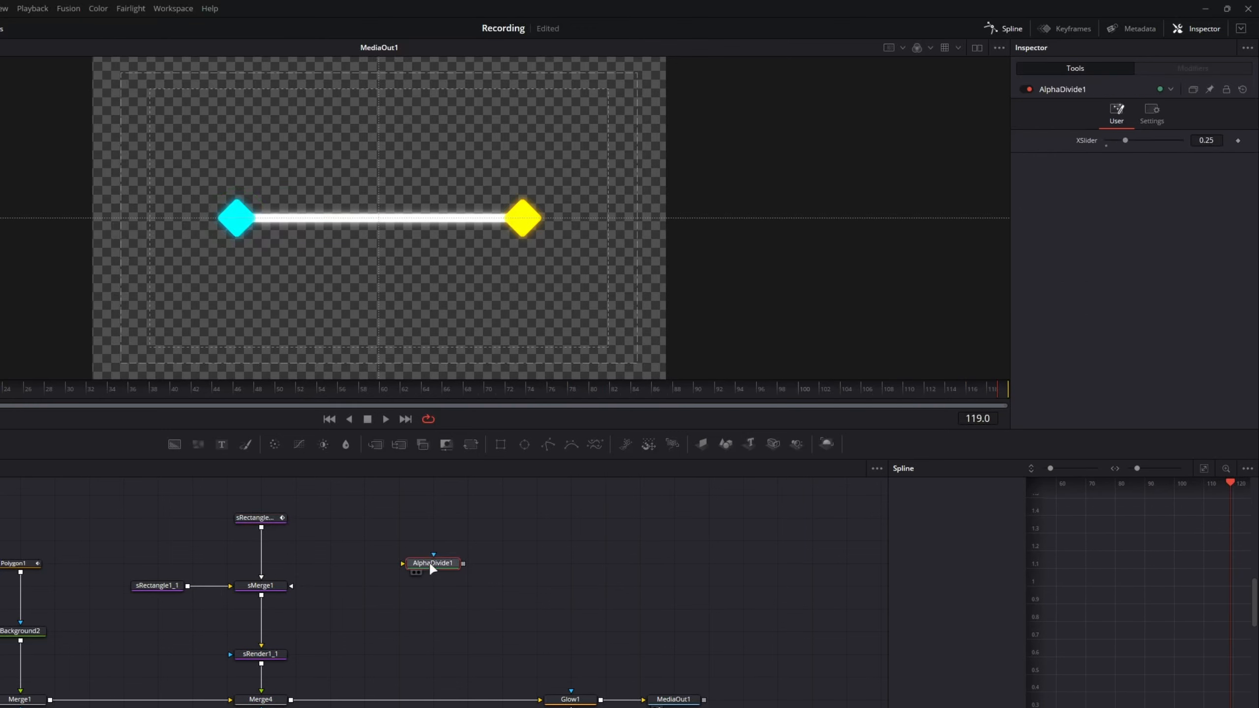
pyautogui.moveTo(1198, 139)
pyautogui.mouseDown()
pyautogui.moveTo(1254, 139)
pyautogui.moveTo(1184, 139)
pyautogui.moveTo(1257, 139)
pyautogui.moveTo(1133, 138)
pyautogui.moveTo(1257, 138)
pyautogui.moveTo(1217, 138)
pyautogui.mouseUp()
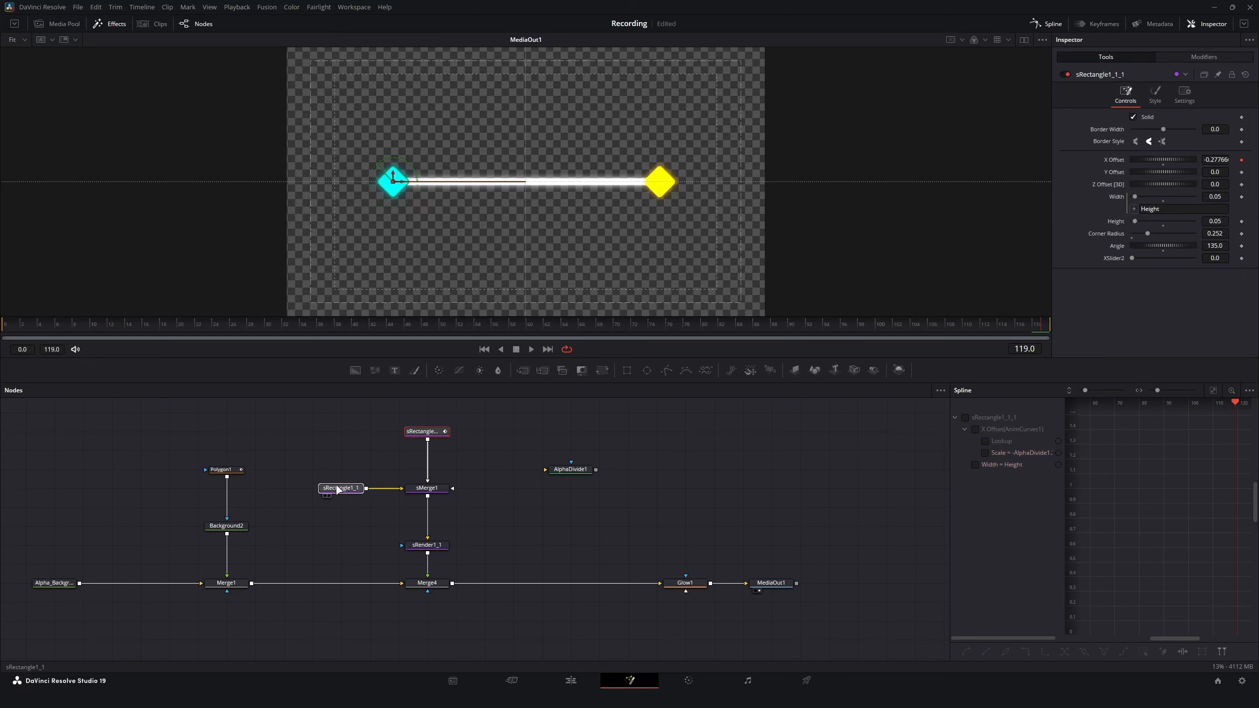
# Remove the X Offset expression from sRectangle1_1, the yellow diamond, and modify that offset with Anim Curves instead.
pyautogui.click(157, 585)
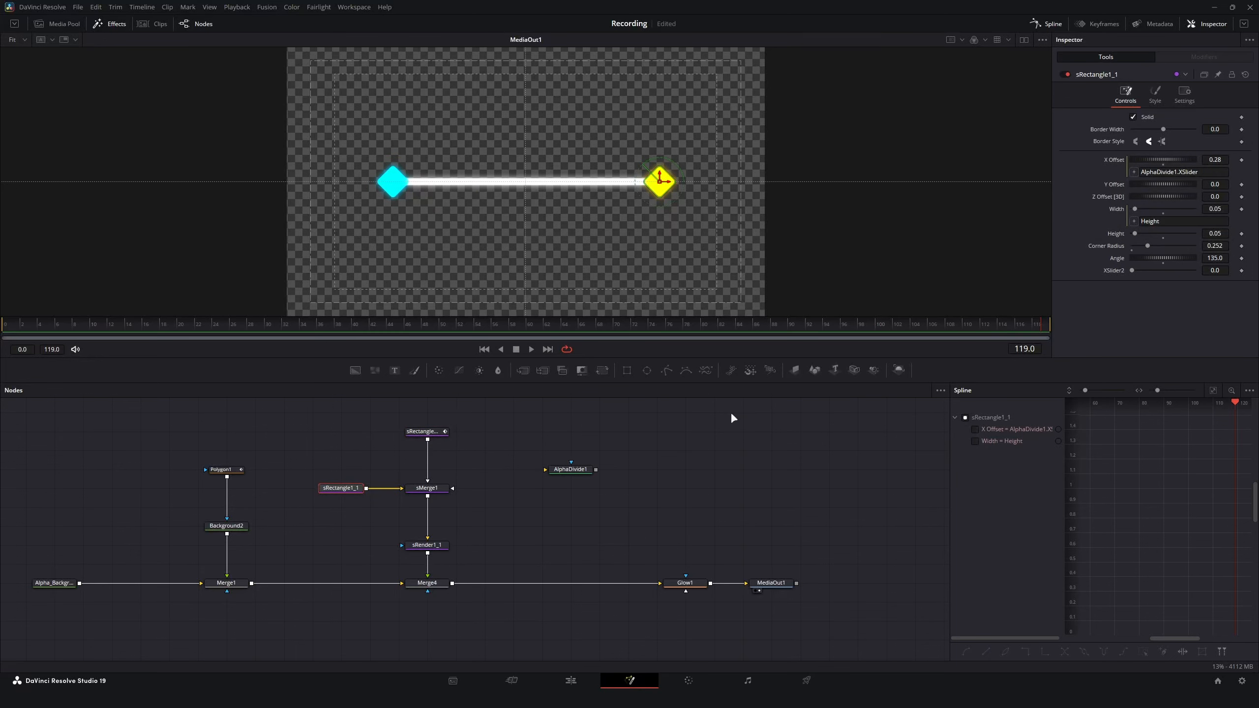
pyautogui.rightClick(1113, 156)
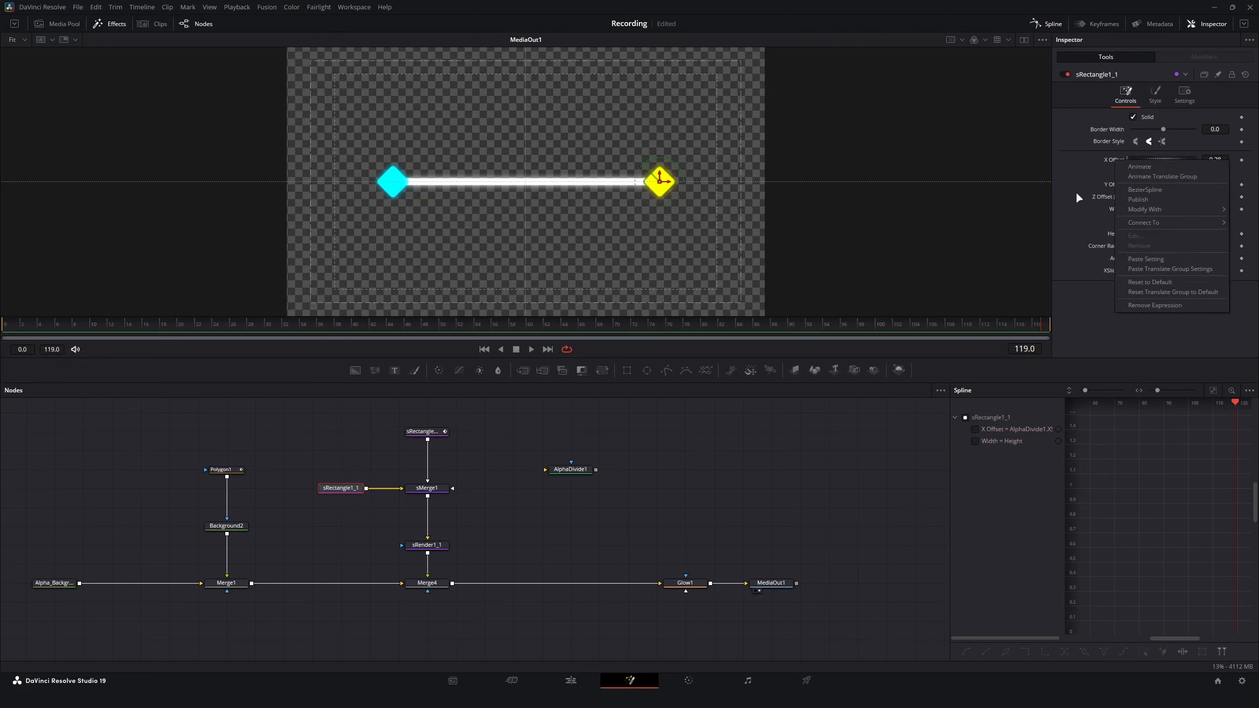
pyautogui.click(1139, 303)
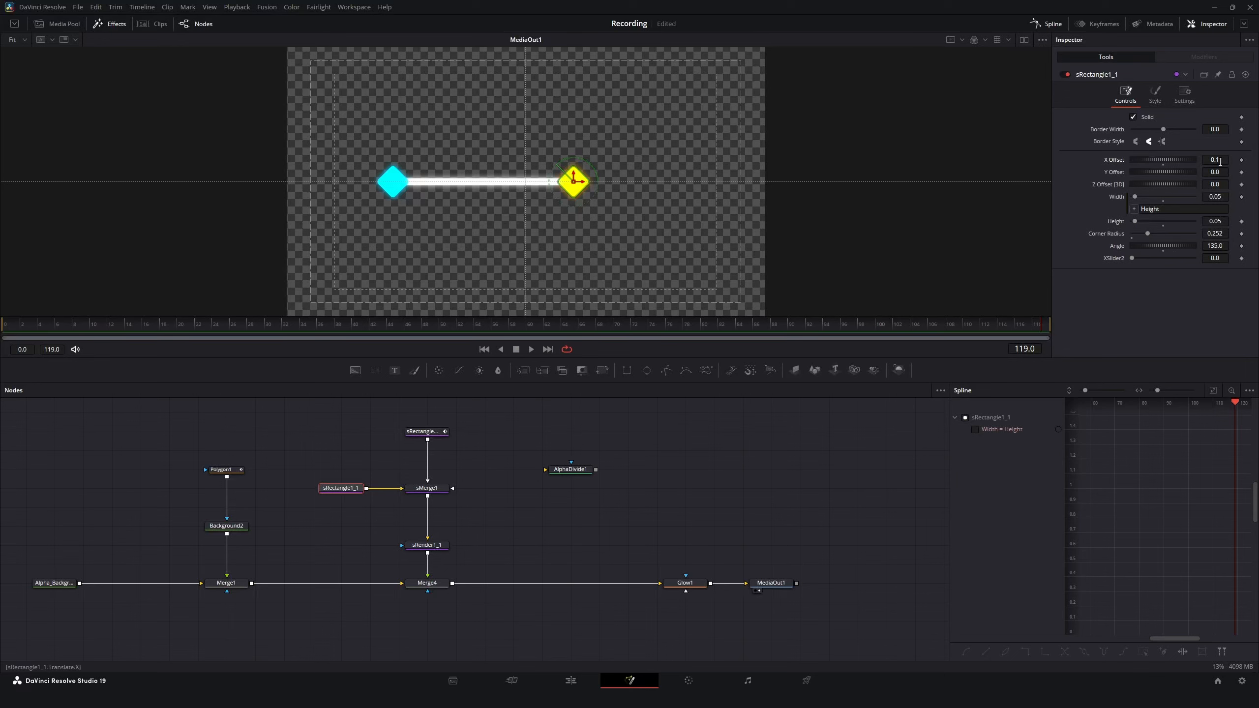
pyautogui.rightClick(1113, 156)
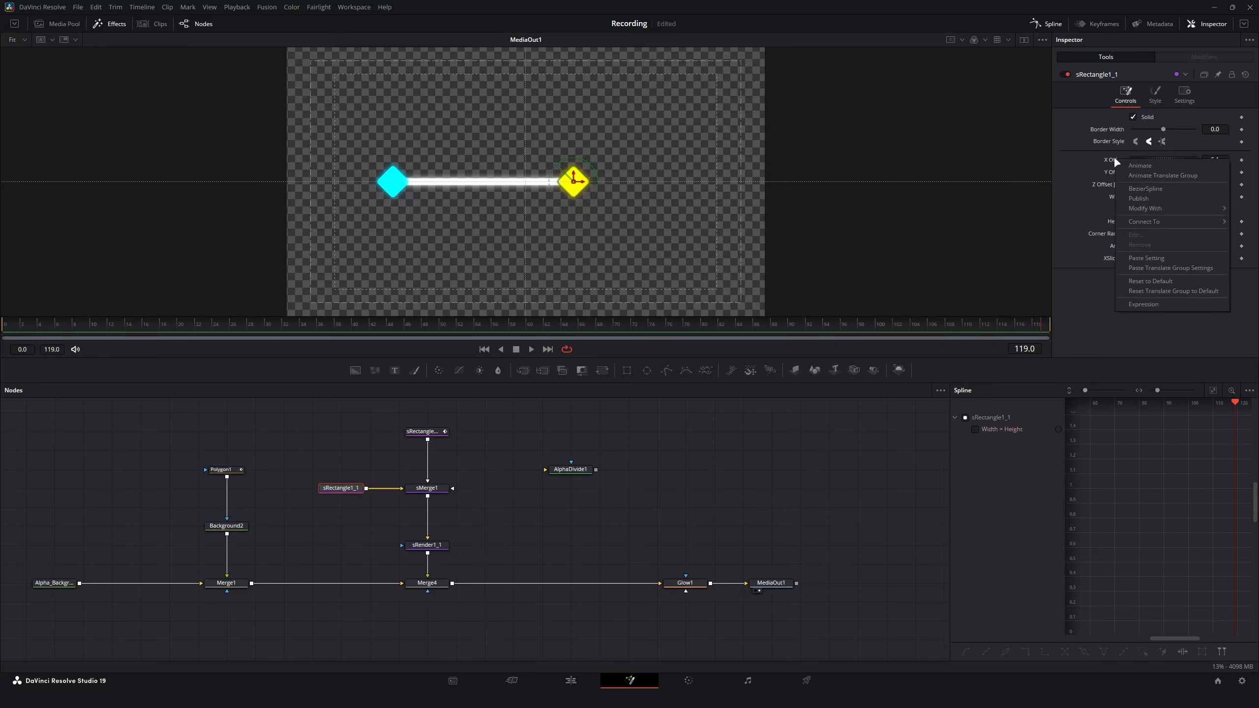
pyautogui.moveTo(1149, 208)
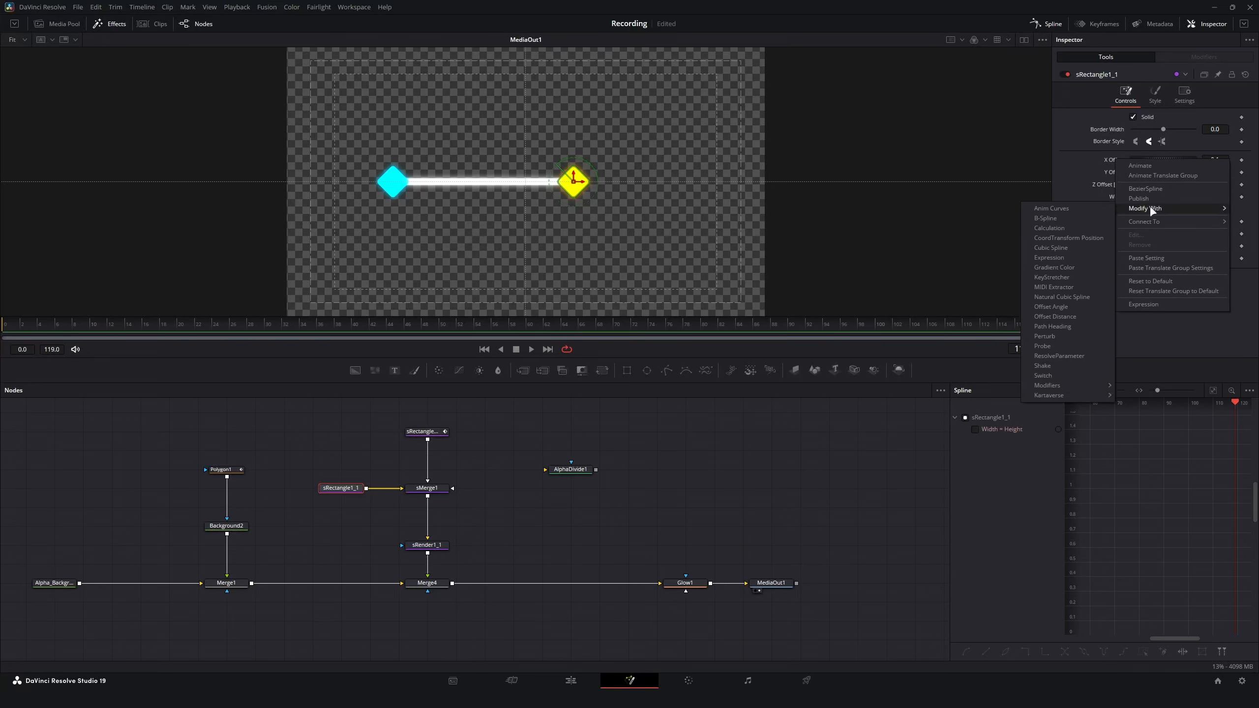
pyautogui.click(1085, 203)
# Set the yellow diamond's Anim Curves source to Duration and its Scale to the expression AlphaDivide1.XSlider.
pyautogui.click(1165, 57)
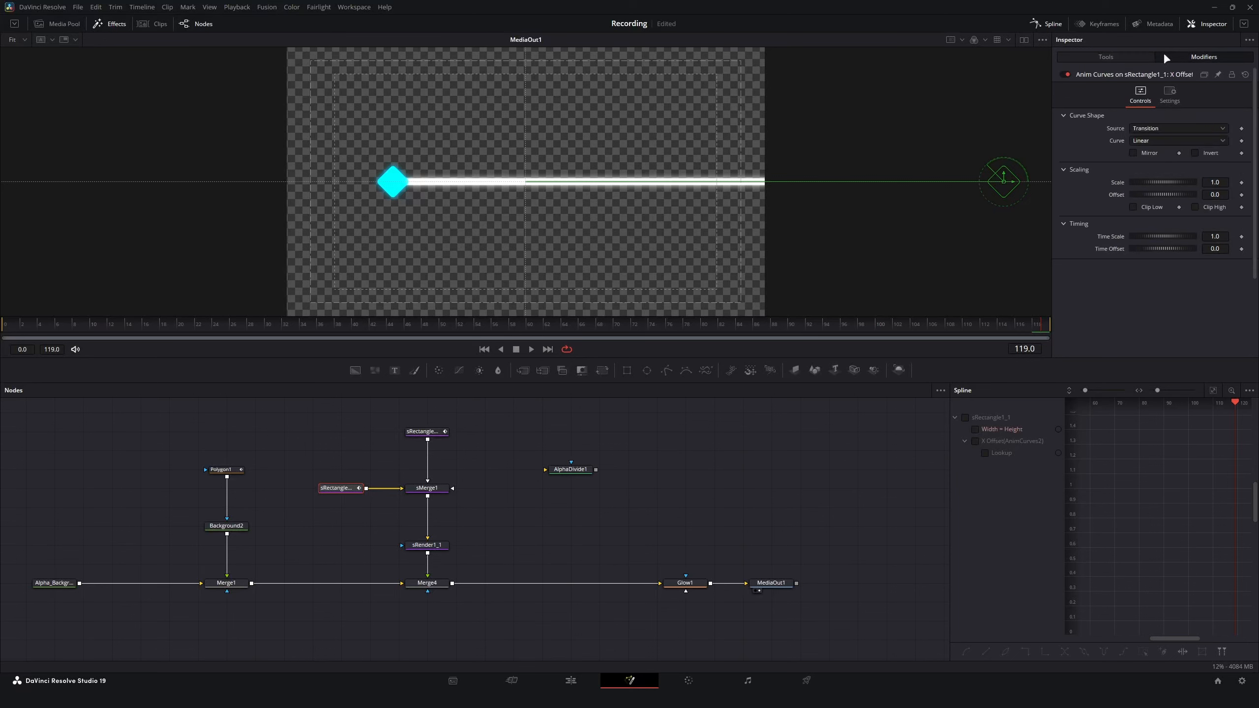
pyautogui.click(1146, 128)
pyautogui.click(1143, 142)
pyautogui.click(1204, 183)
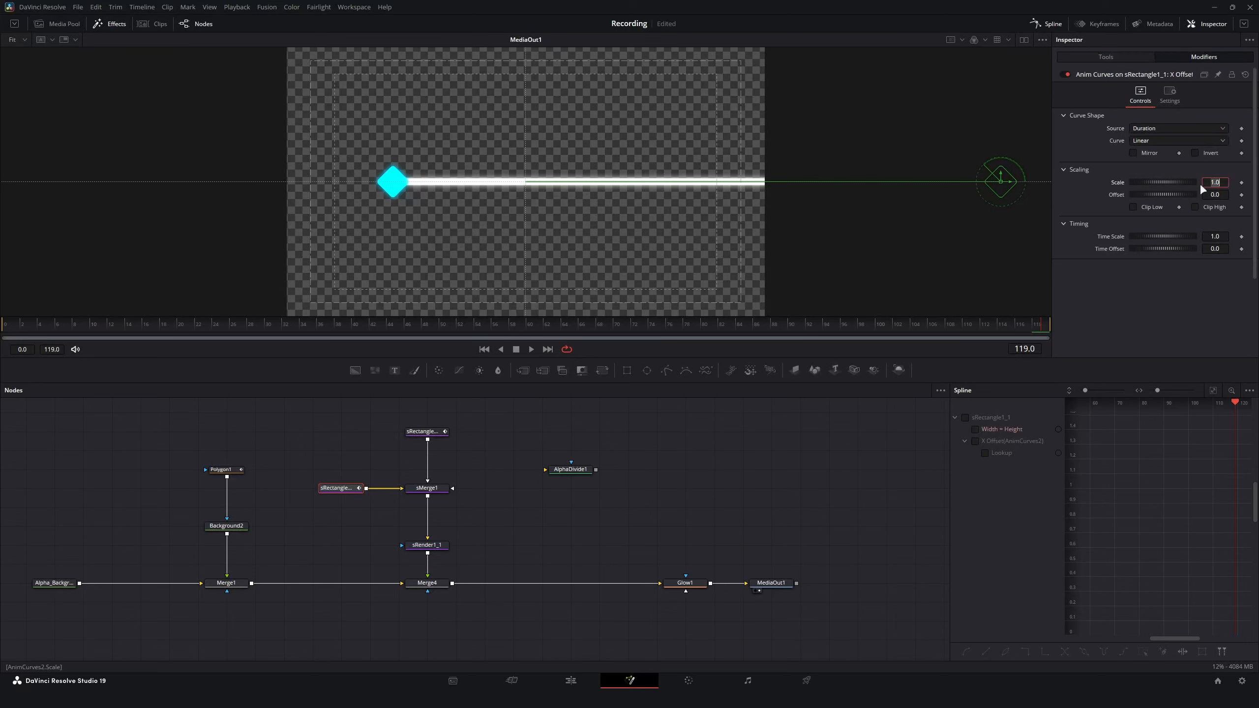
pyautogui.press('Return')
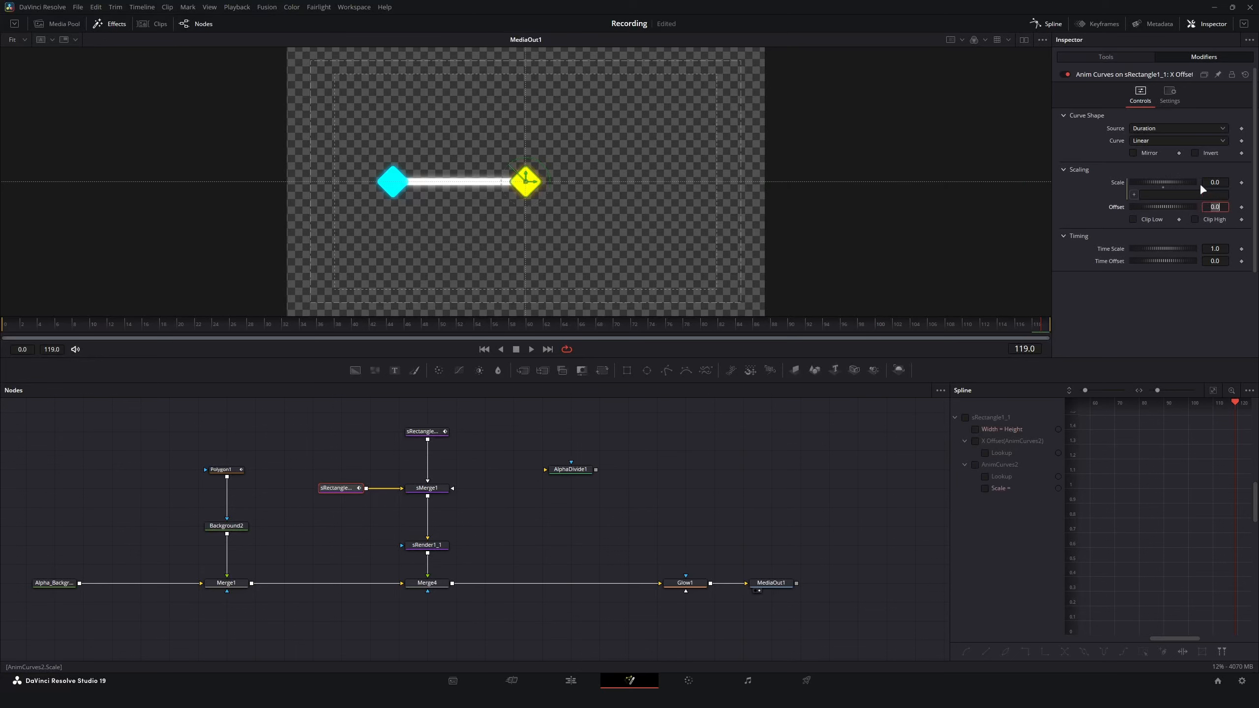
pyautogui.write('AlphaDivide1.XSlider')
pyautogui.press('Return')
# Raise AlphaDivide1's XSlider to about 0.408 and scrub through the timeline.
pyautogui.click(569, 469)
pyautogui.moveTo(1218, 117); pyautogui.dragTo(1251, 118)
pyautogui.moveTo(169, 327); pyautogui.dragTo(99, 327)
# Play back the diamonds' animation and move the AlphaDivide1 node level with sMerge1.
pyautogui.click(176, 501)
pyautogui.press('space')
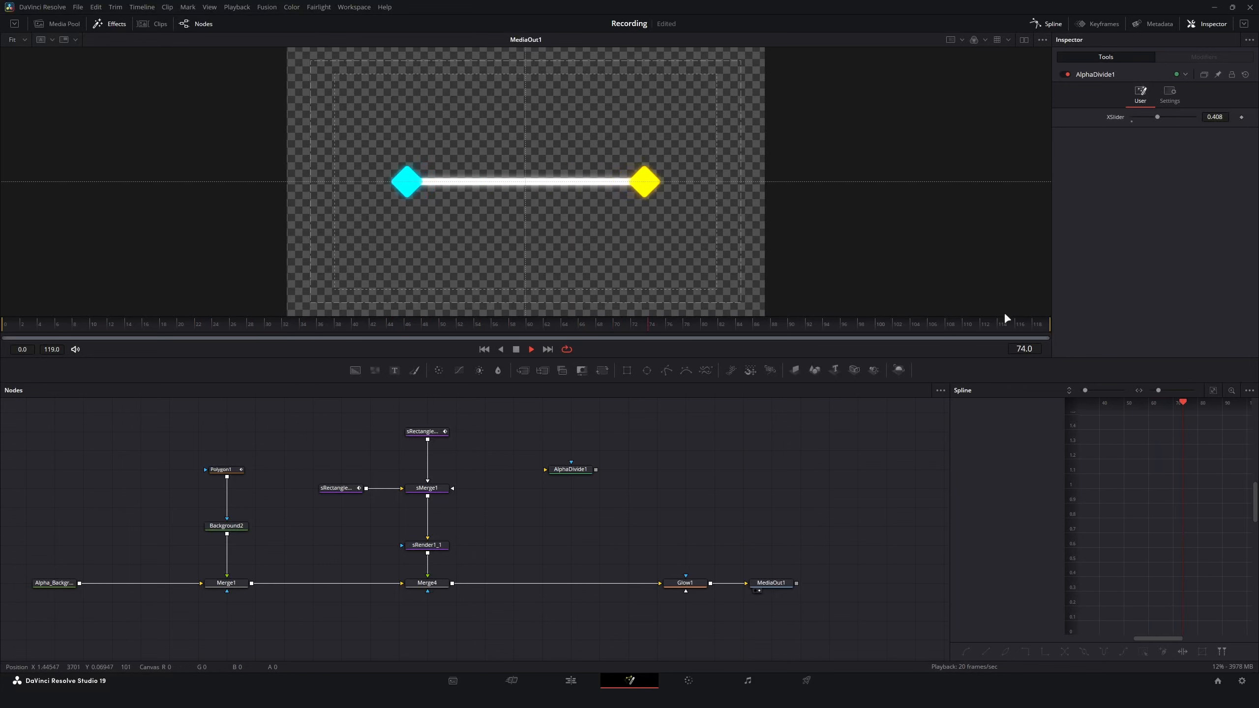
pyautogui.press('space')
pyautogui.moveTo(570, 469); pyautogui.dragTo(570, 488)
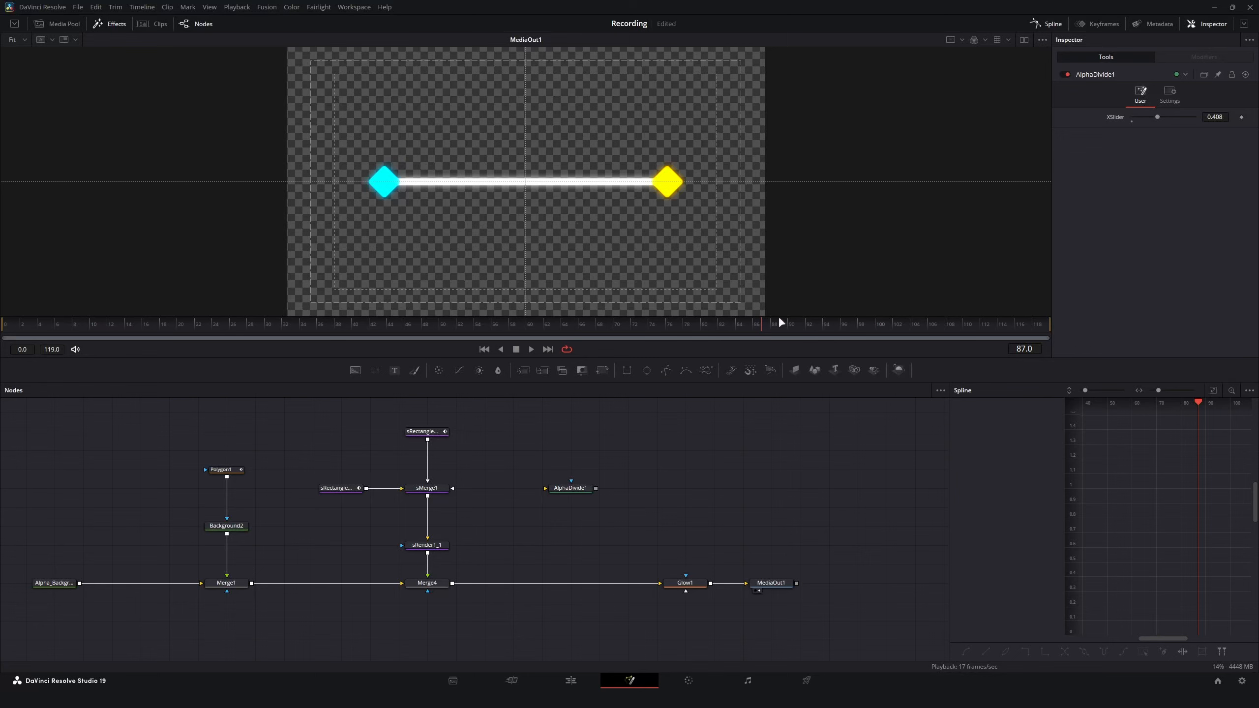
# Try the Easing curve type on sRectangle1_1's Anim Curves modifier and look through its In easing options.
pyautogui.click(425, 434)
pyautogui.click(332, 490)
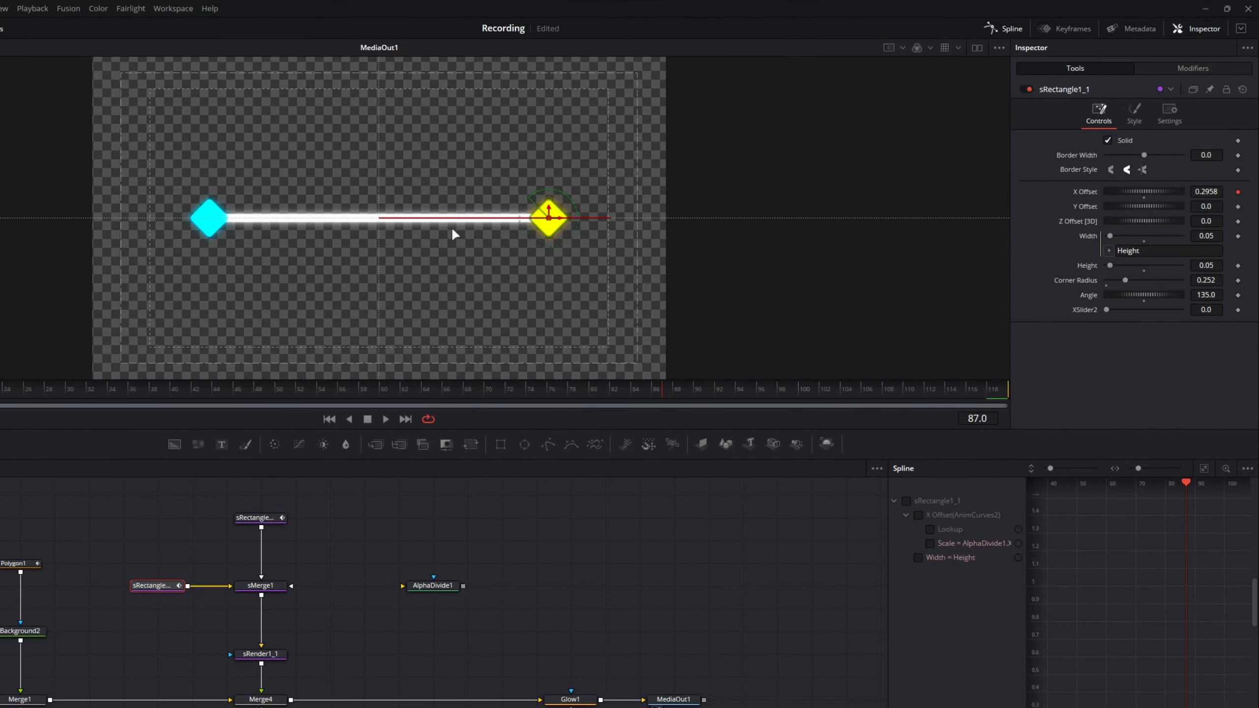
pyautogui.click(1186, 64)
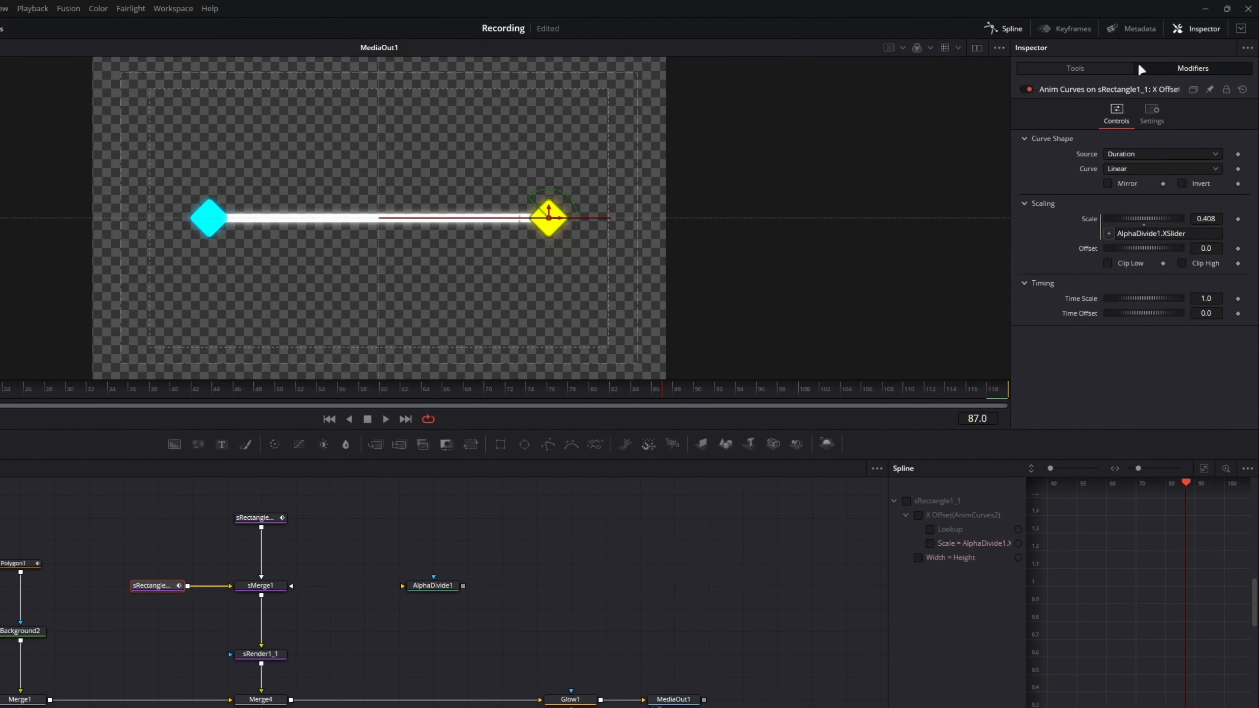
pyautogui.click(1113, 167)
pyautogui.click(1140, 191)
pyautogui.click(1133, 183)
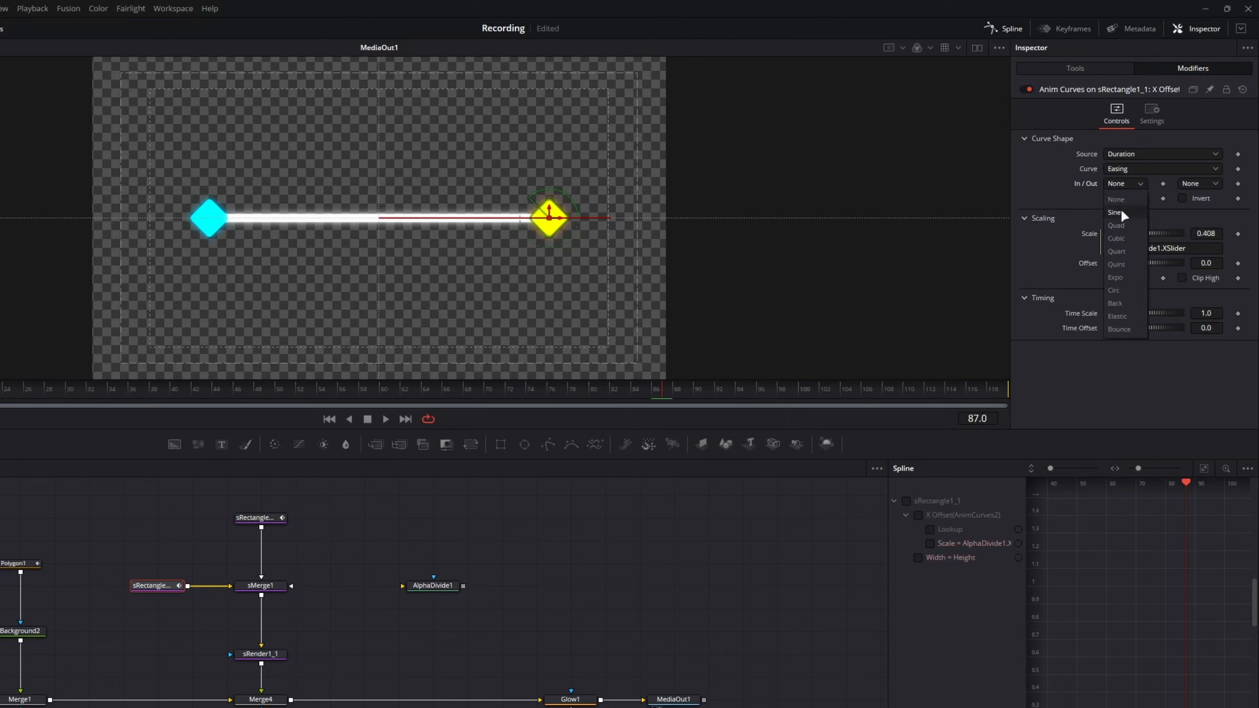
# Set the curve type of sRectangle1_1's Anim Curves modifier to Custom.
pyautogui.click(1151, 169)
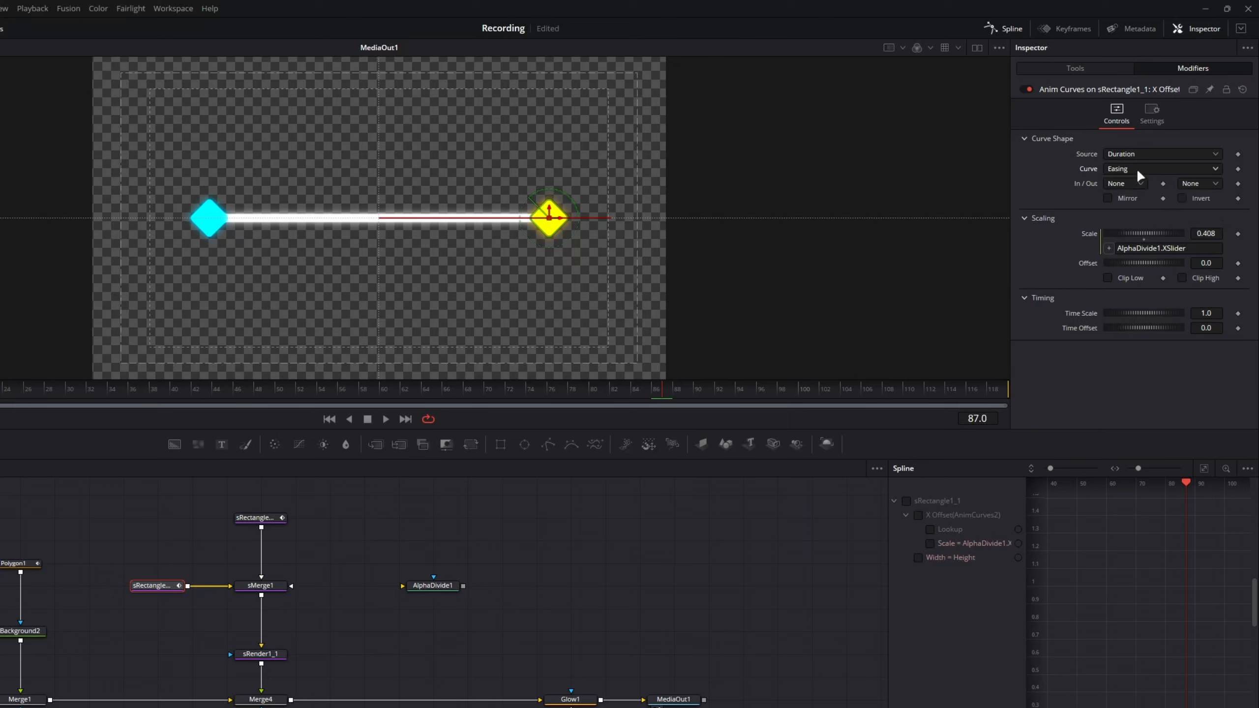
pyautogui.click(1138, 167)
pyautogui.click(1137, 210)
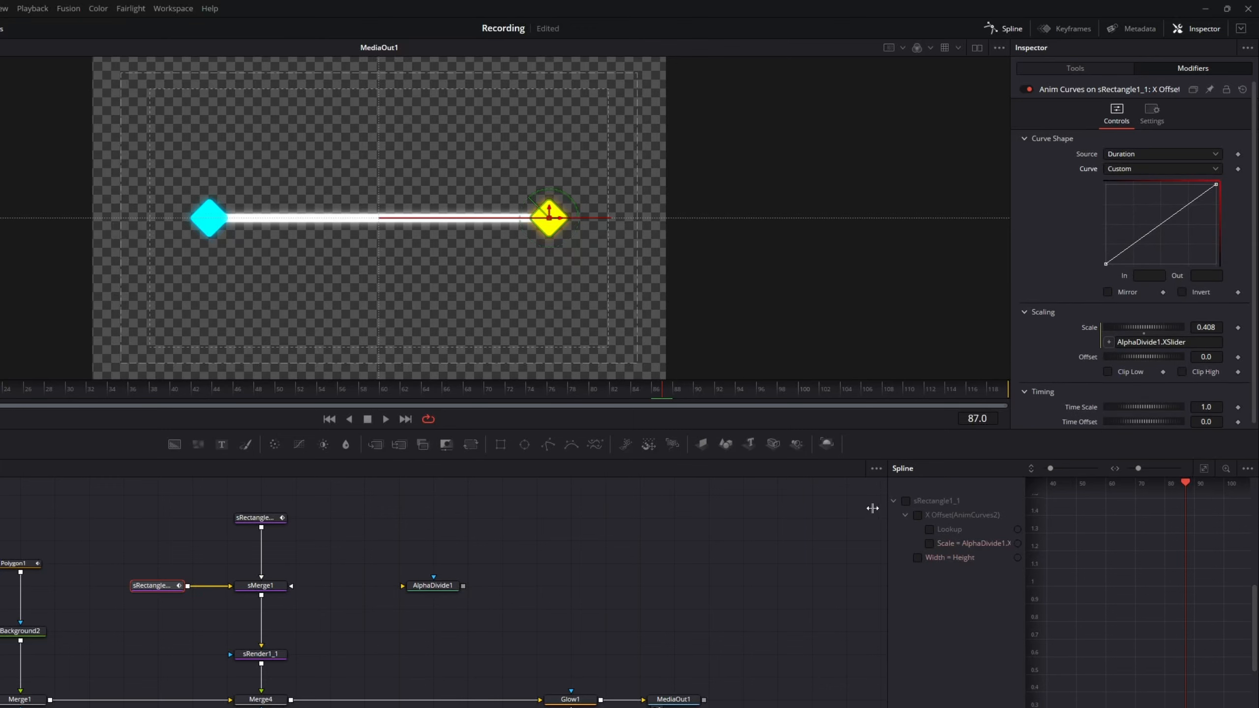
# Widen the Spline editor, show sRectangle1_1's Lookup curve, and bend its handles into a steep vertical start and a flat ease-out at the end.
pyautogui.moveTo(887, 509); pyautogui.dragTo(791, 526)
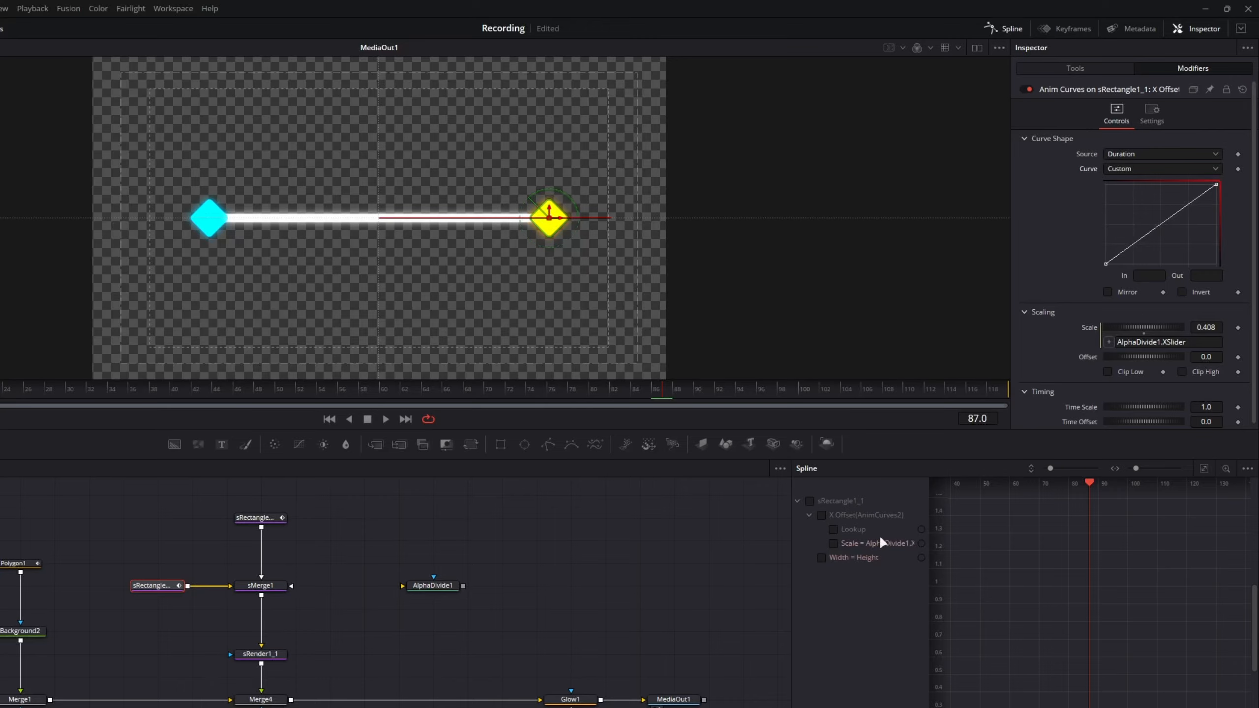
pyautogui.click(833, 529)
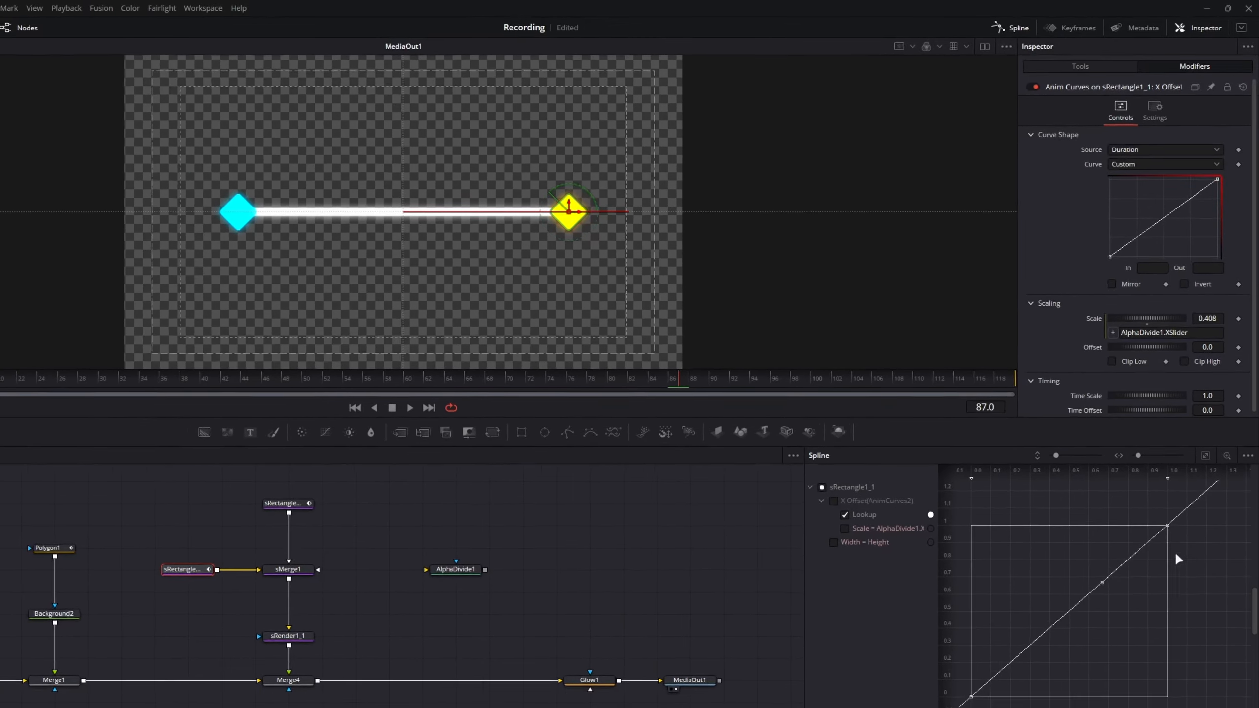
pyautogui.moveTo(1097, 599); pyautogui.dragTo(1062, 557)
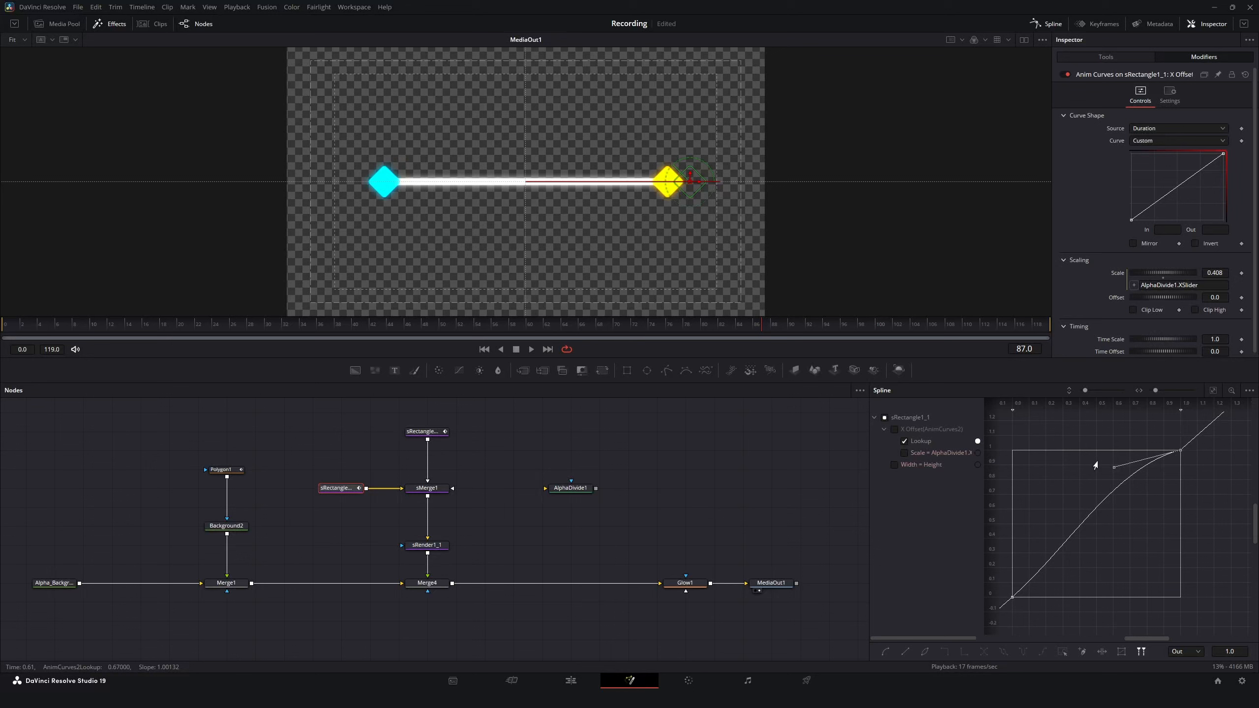
pyautogui.moveTo(1096, 462); pyautogui.dragTo(1093, 464)
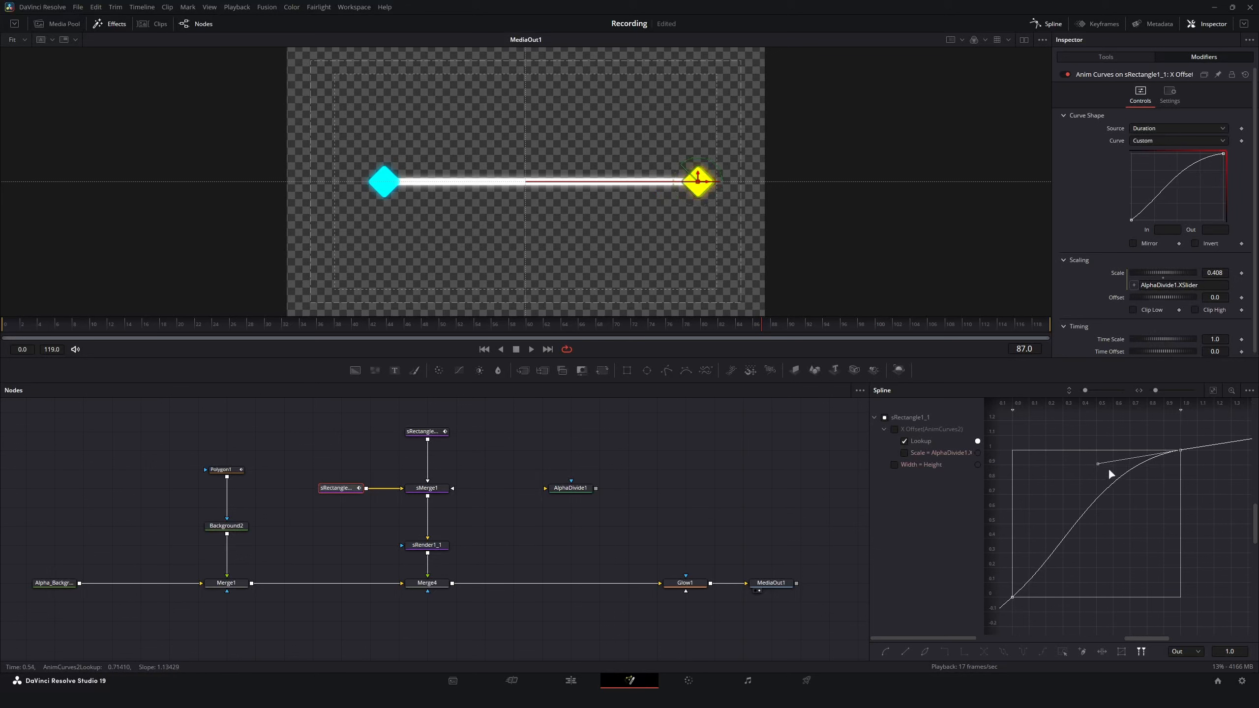
pyautogui.click(1091, 451)
pyautogui.click(1180, 450)
pyautogui.moveTo(1095, 463); pyautogui.dragTo(1086, 451)
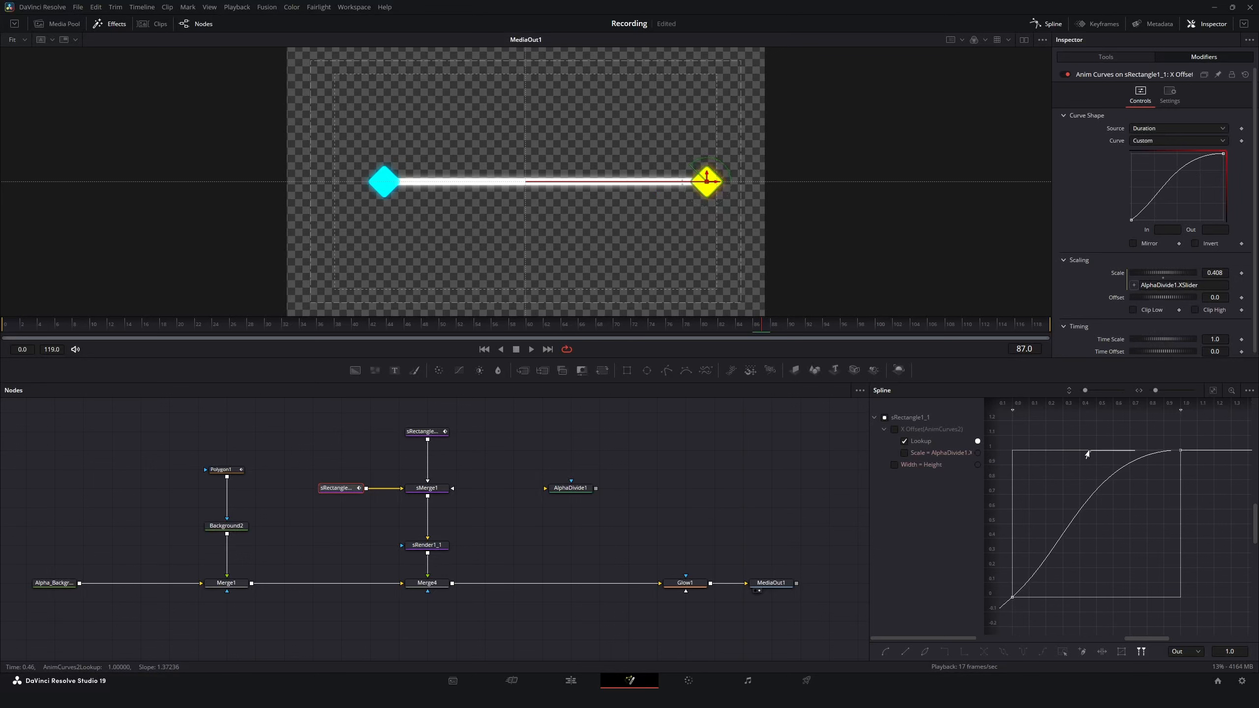
pyautogui.click(1012, 597)
pyautogui.moveTo(1077, 551); pyautogui.dragTo(1025, 484)
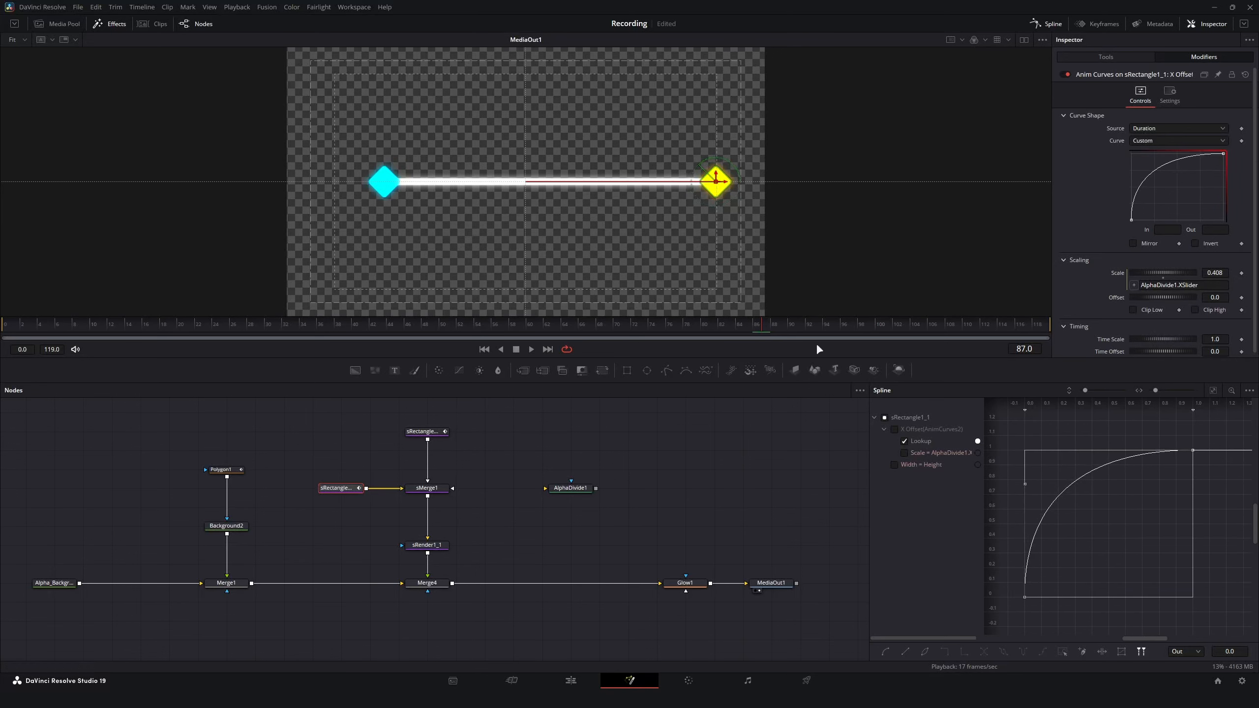
# Play back and scrub the timeline to compare the yellow diamond's custom easing with the cyan diamond's motion.
pyautogui.press('space')
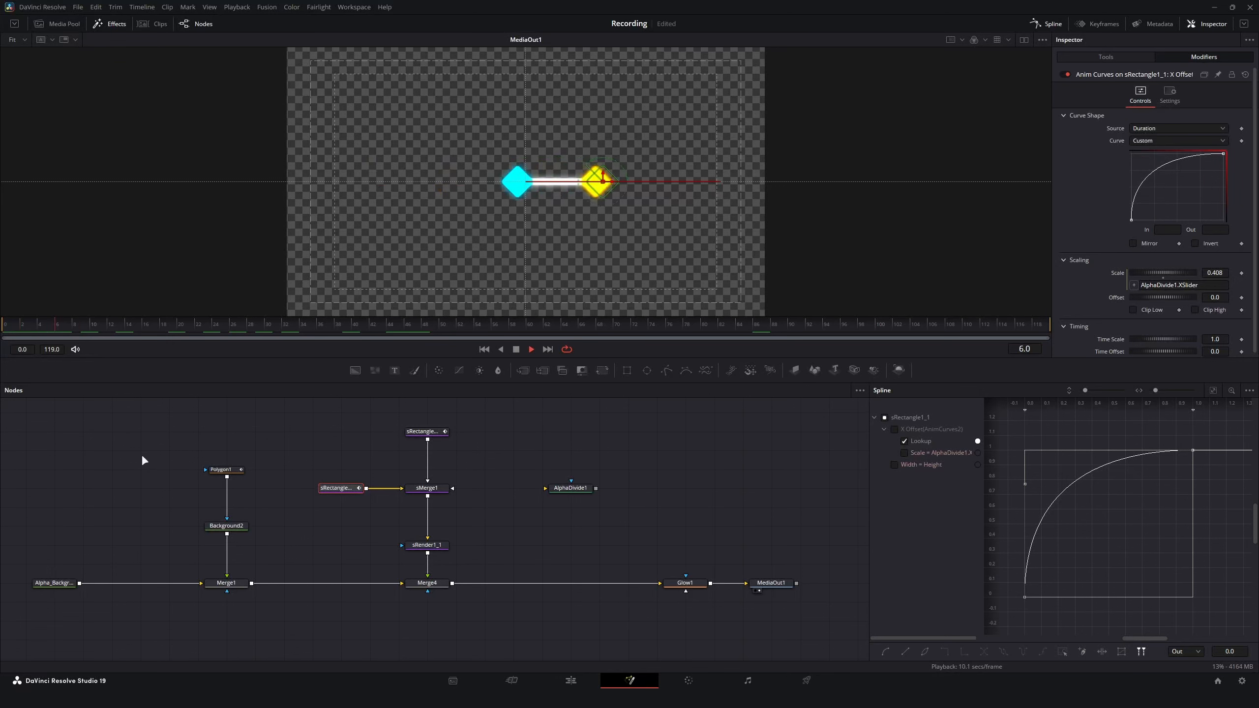
pyautogui.press('space')
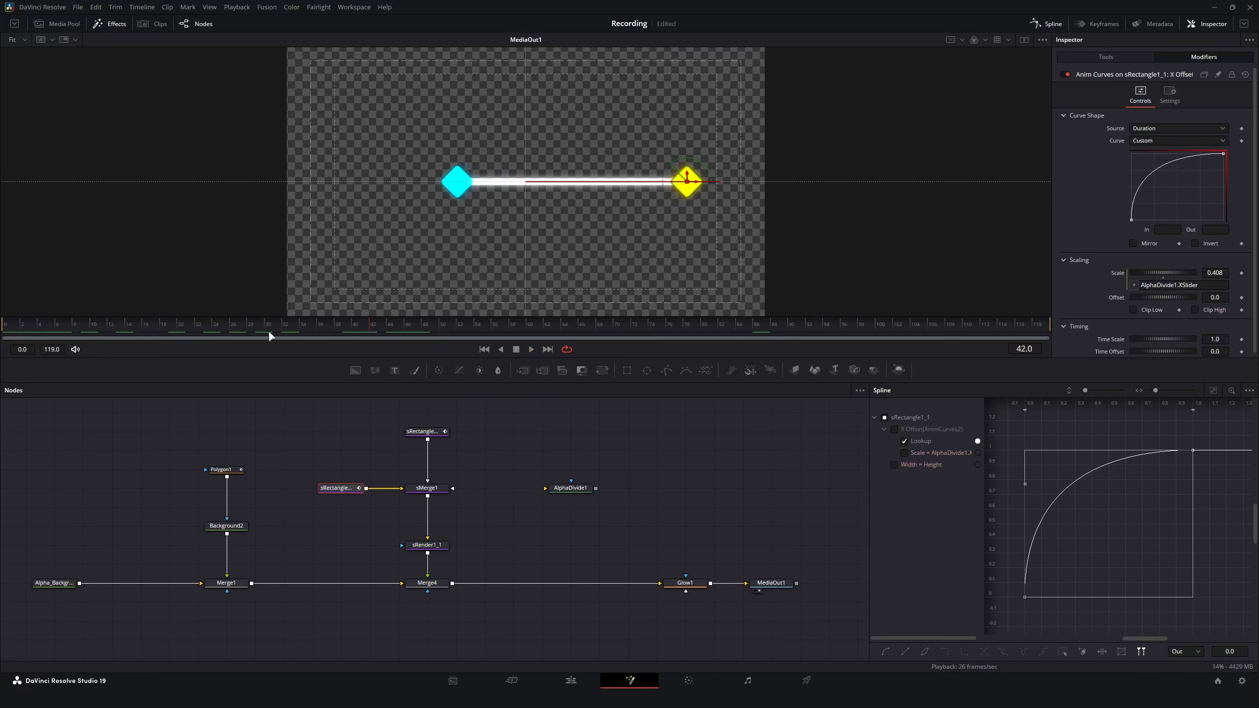
pyautogui.moveTo(150, 328); pyautogui.dragTo(256, 325)
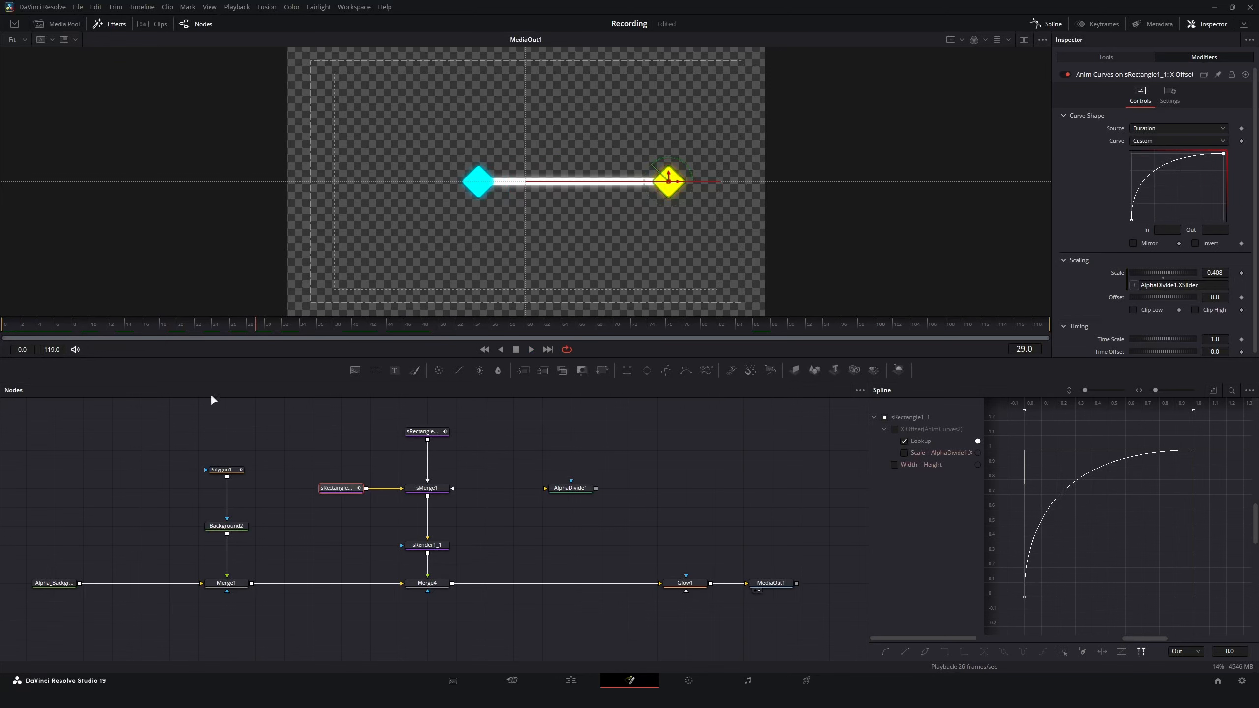
pyautogui.moveTo(256, 325); pyautogui.dragTo(1046, 328)
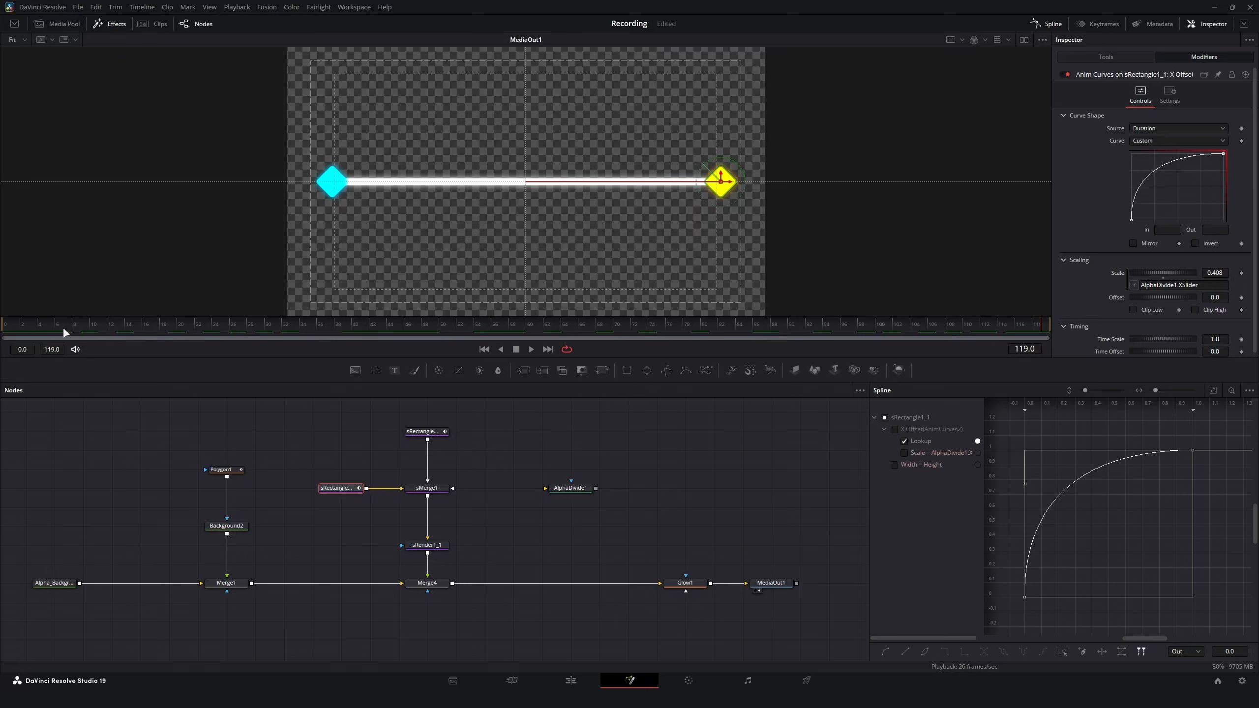
pyautogui.click(12, 329)
pyautogui.moveTo(12, 329); pyautogui.dragTo(944, 323)
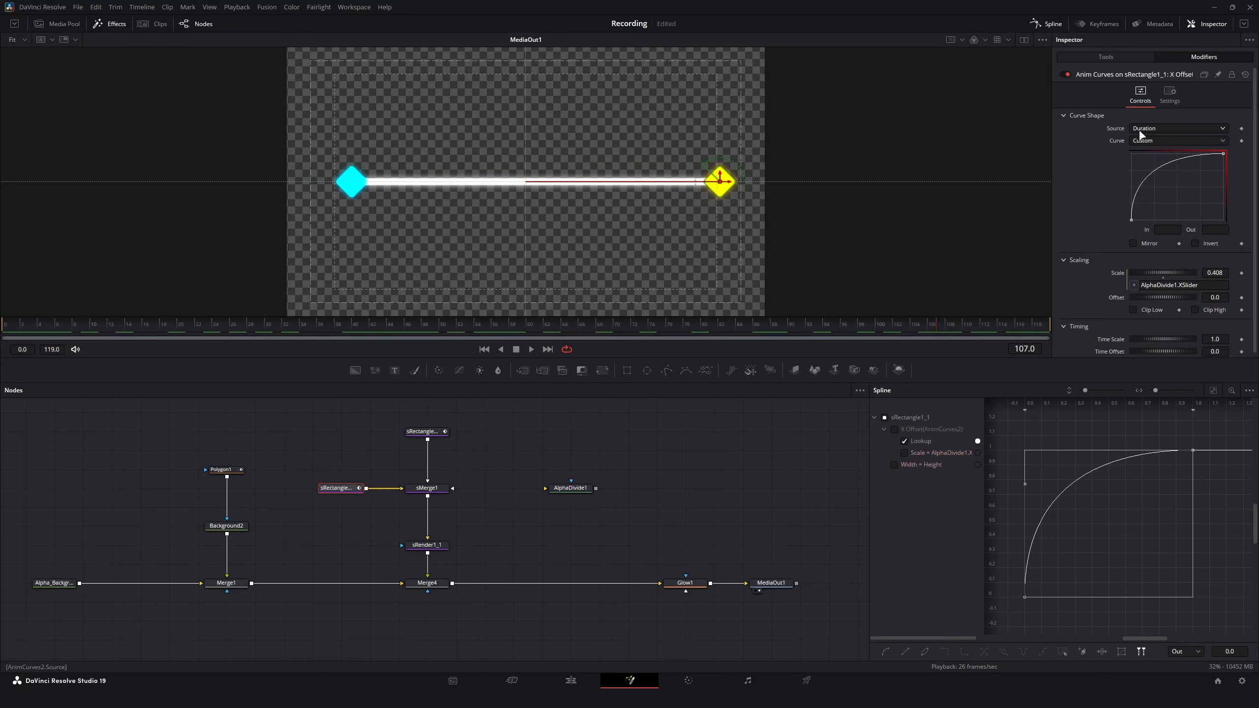
# Set the Source of sRectangle1_1's Anim Curves modifier to Custom and check the diamonds at frames 0 and 90.
pyautogui.click(1154, 128)
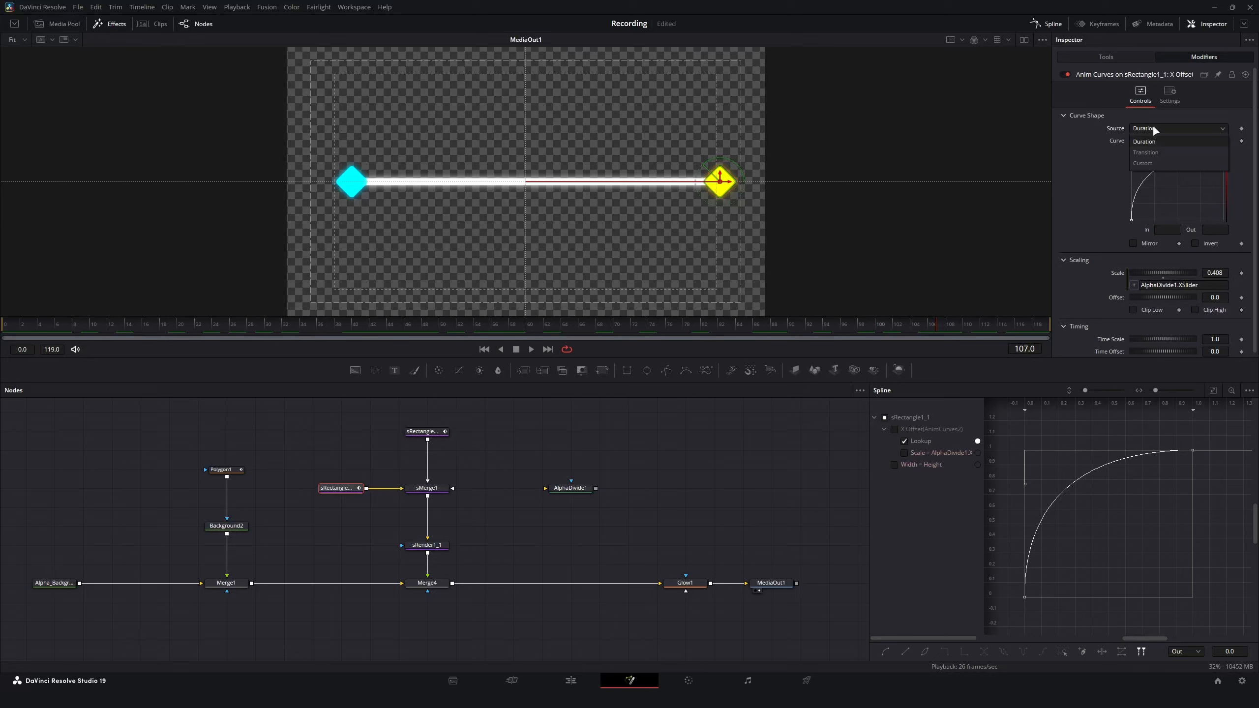
pyautogui.click(1148, 163)
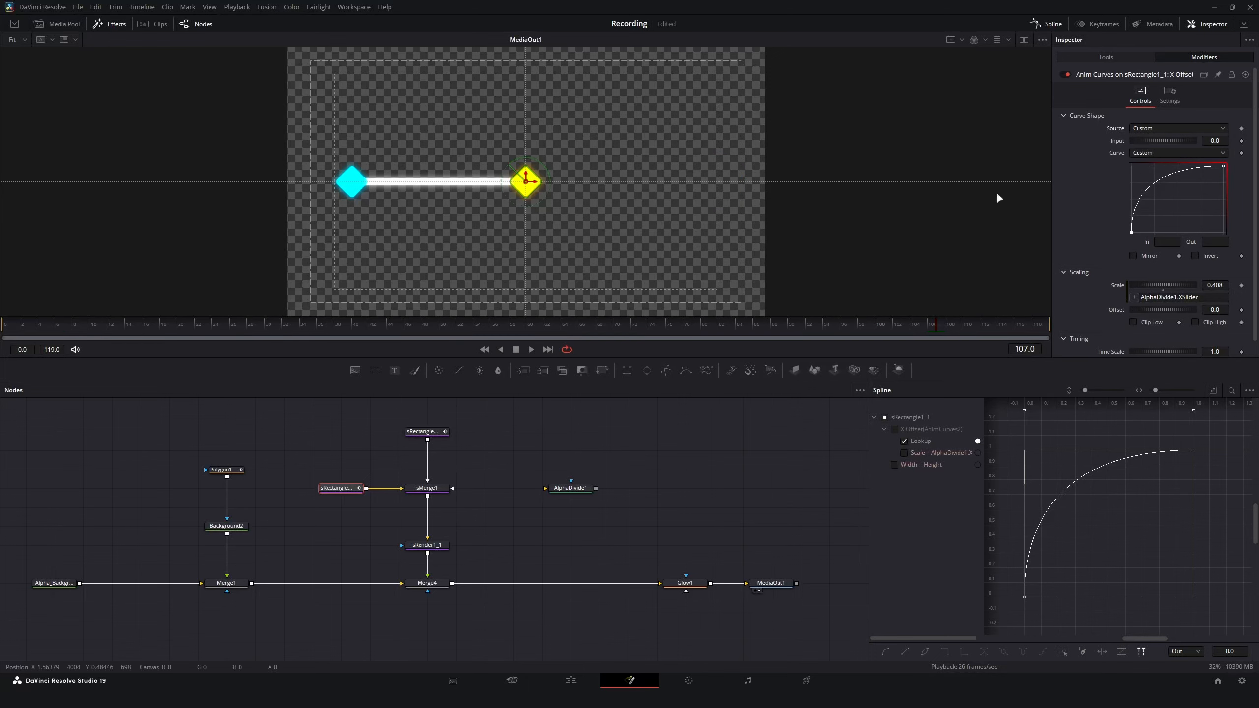
pyautogui.moveTo(38, 330); pyautogui.dragTo(4, 328)
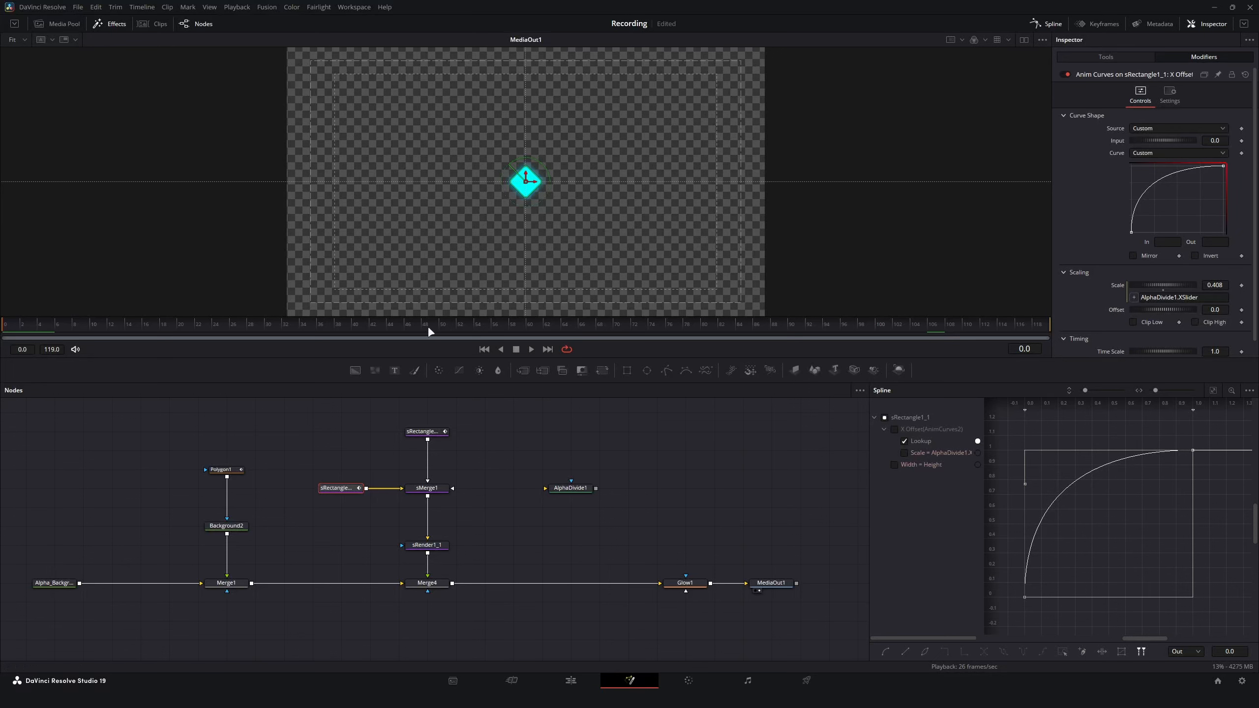
pyautogui.click(790, 326)
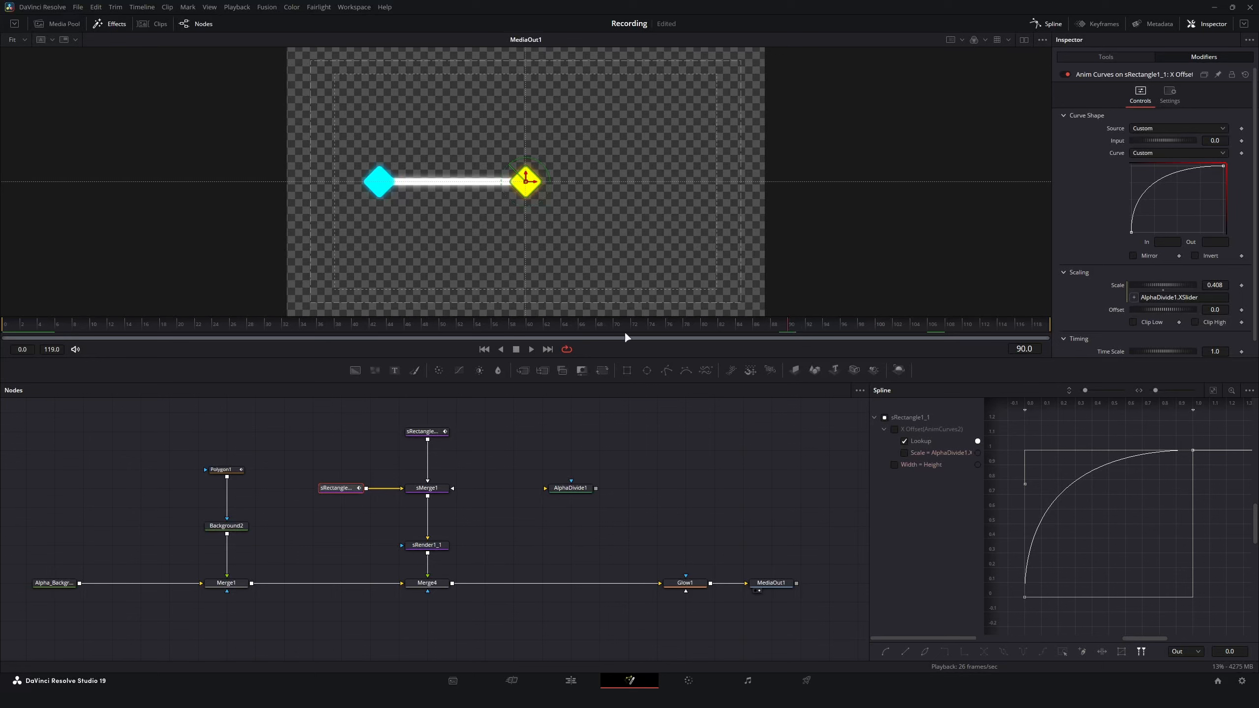
# Keyframe the Anim Curves Input of sRectangle1_1 at 0.0 on frame 0 and at 1.0 on frame 90.
pyautogui.click(3, 333)
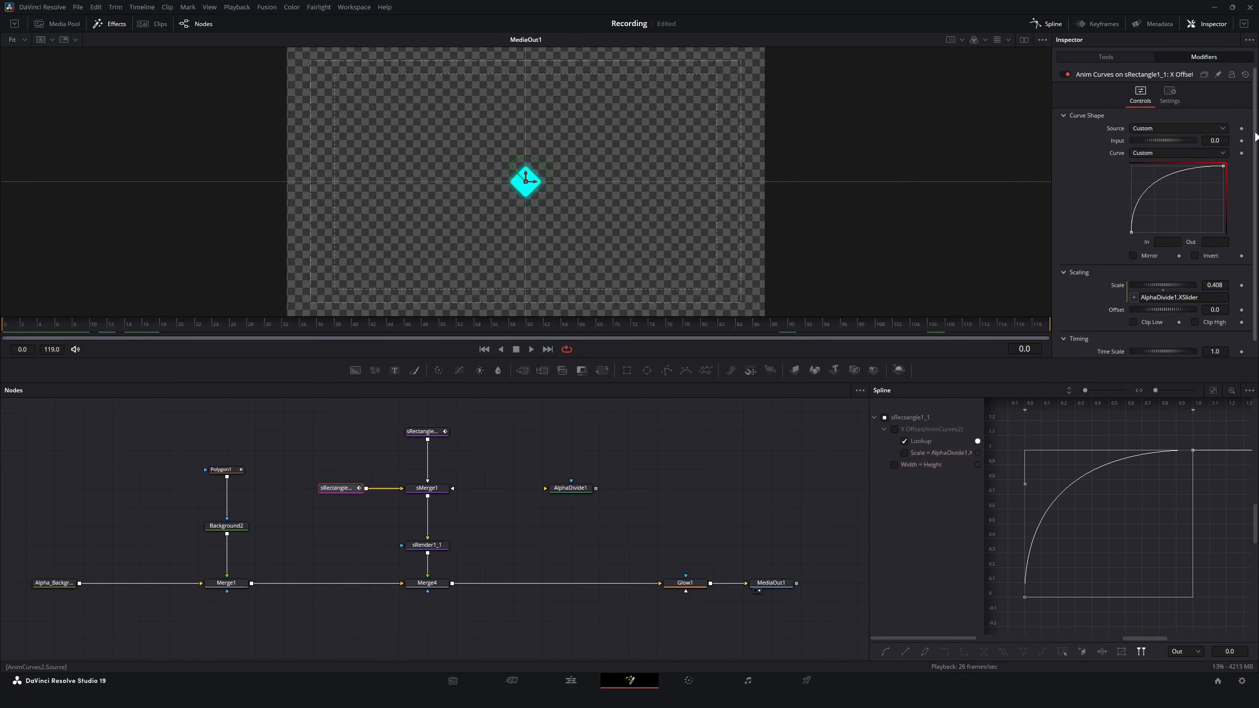
pyautogui.click(1241, 141)
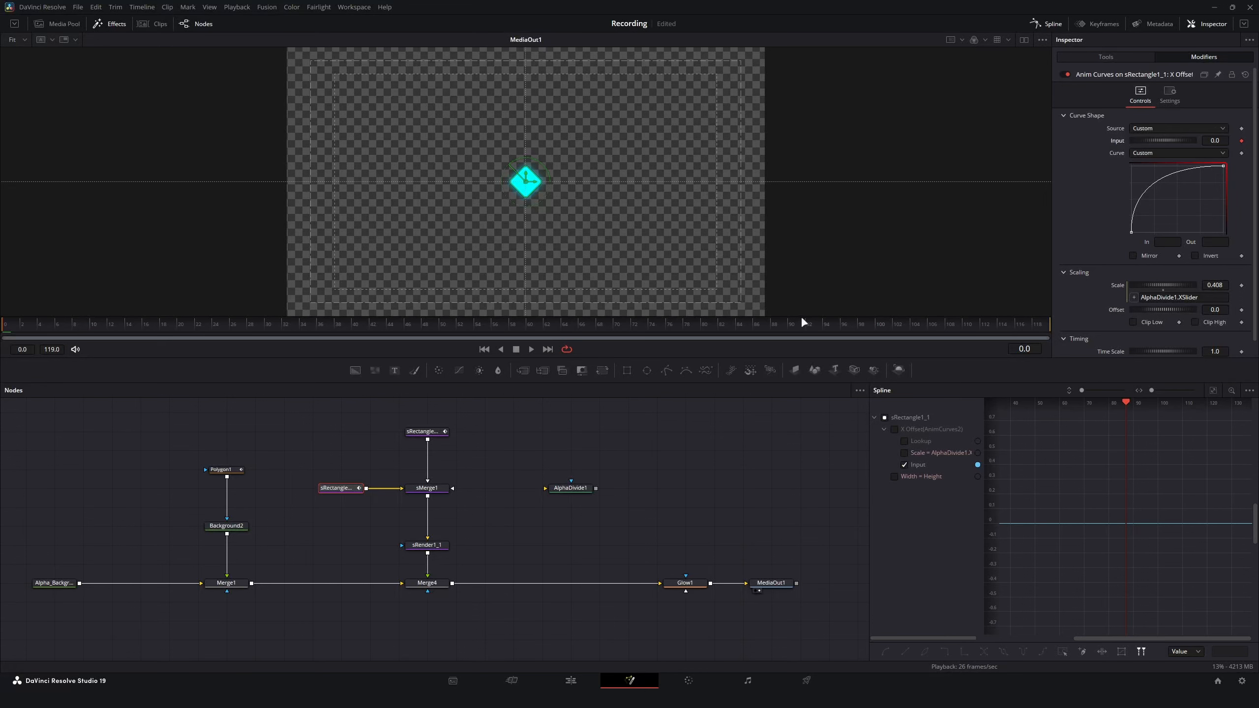
pyautogui.moveTo(723, 322); pyautogui.dragTo(793, 324)
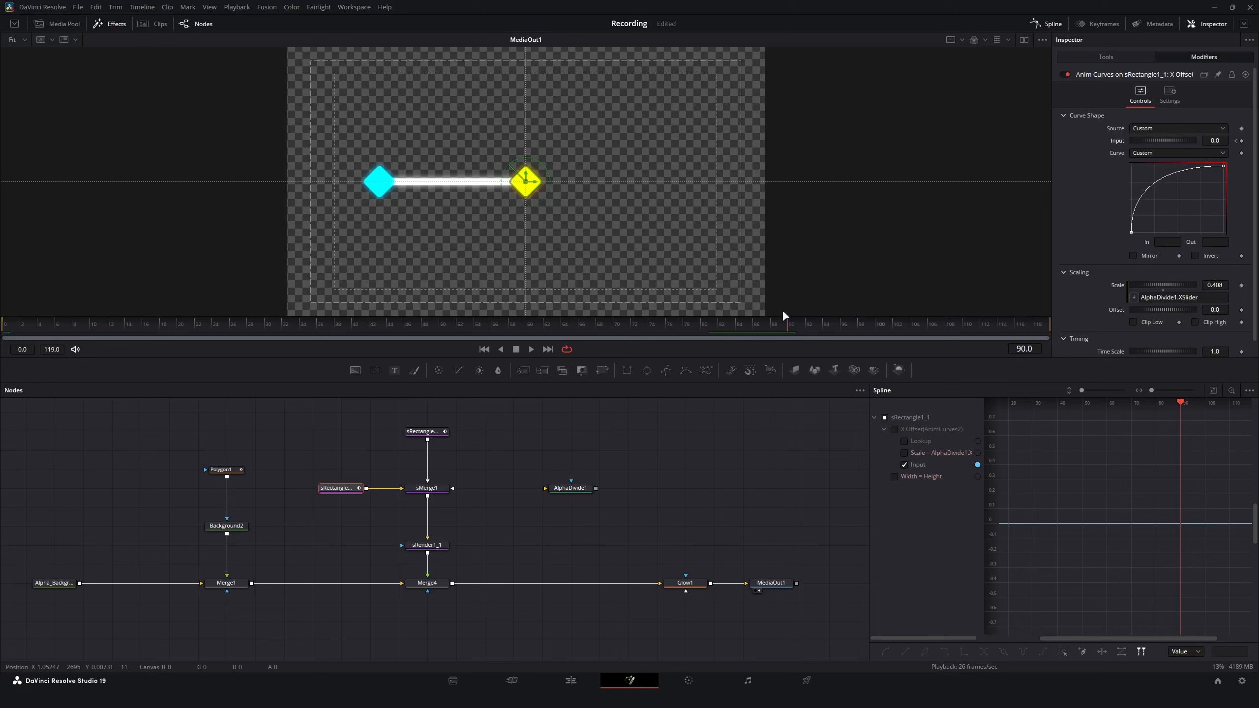
pyautogui.click(1241, 141)
pyautogui.write('1')
pyautogui.press('Return')
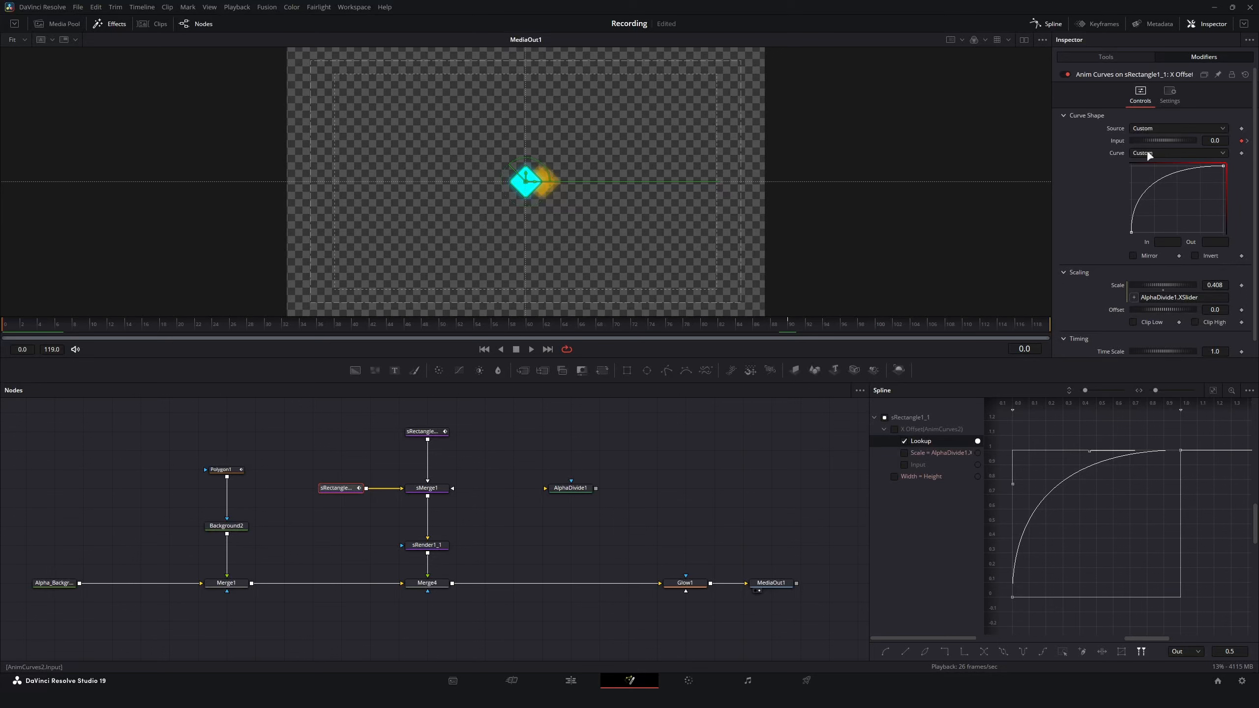
# Play back the keyframed diamond animation from the first frame and park the playhead at frame 90.
pyautogui.moveTo(33, 330); pyautogui.dragTo(1, 342)
pyautogui.press('space')
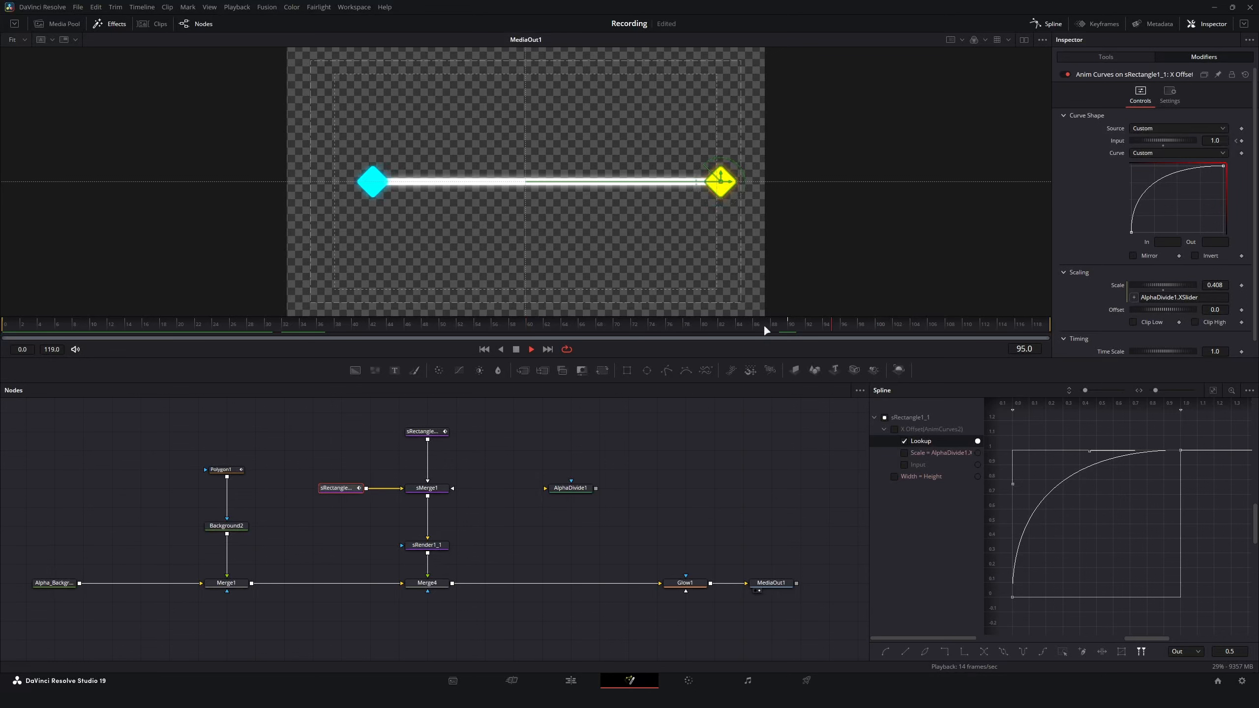
pyautogui.press('space')
pyautogui.press('space')
pyautogui.press('space')
pyautogui.click(788, 344)
# Lower AlphaDivide1's XSlider to about 0.369 and save the project.
pyautogui.click(574, 488)
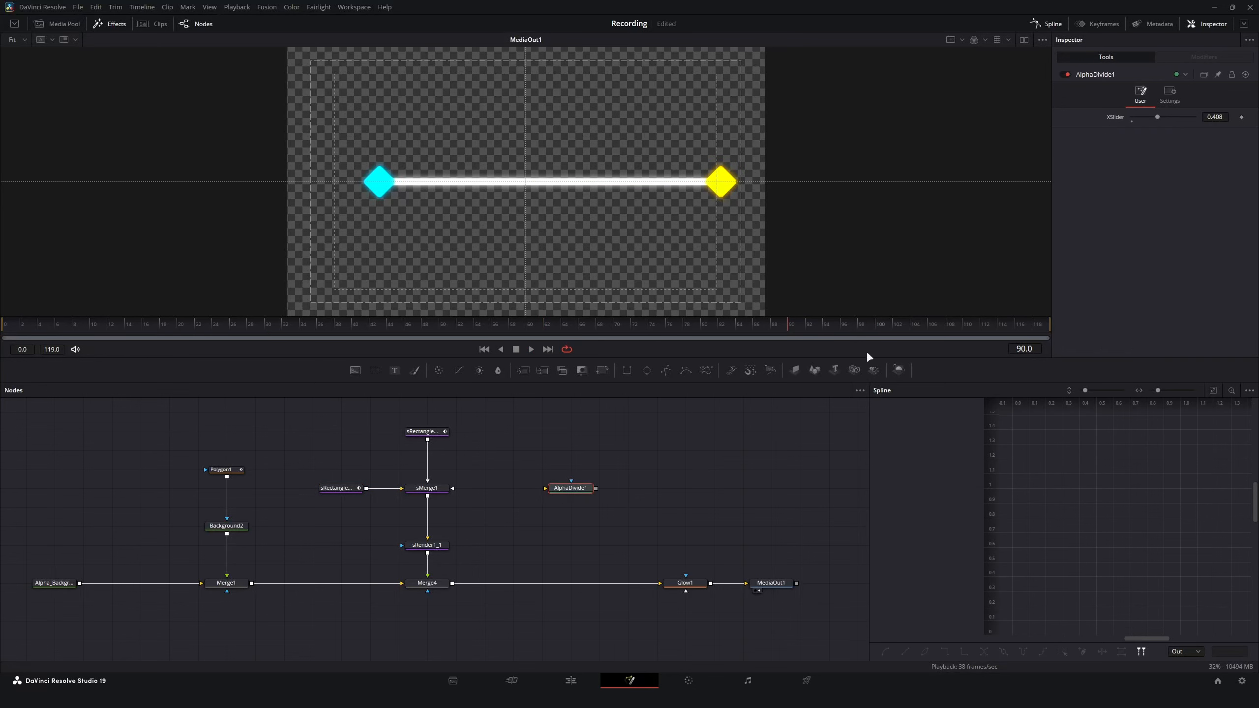
pyautogui.moveTo(1215, 117)
pyautogui.mouseDown()
pyautogui.moveTo(1104, 117)
pyautogui.moveTo(1196, 117)
pyautogui.mouseUp()
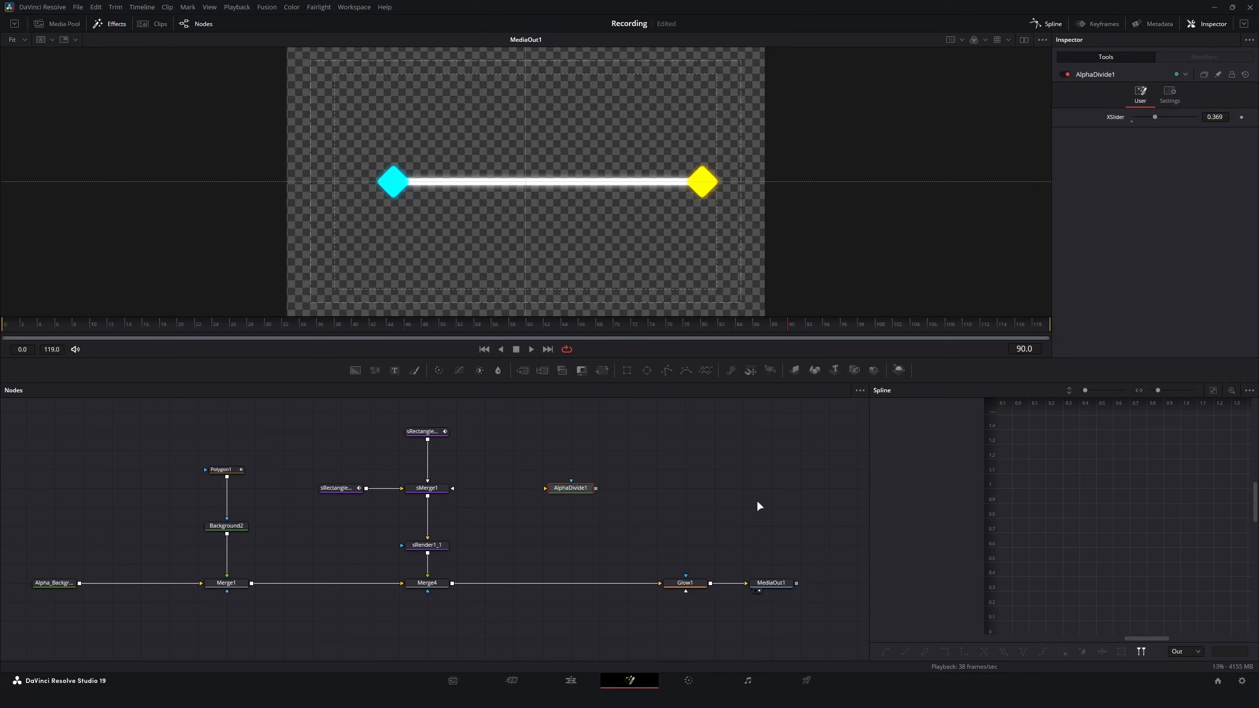
pyautogui.hotkey('ctrl', 's')
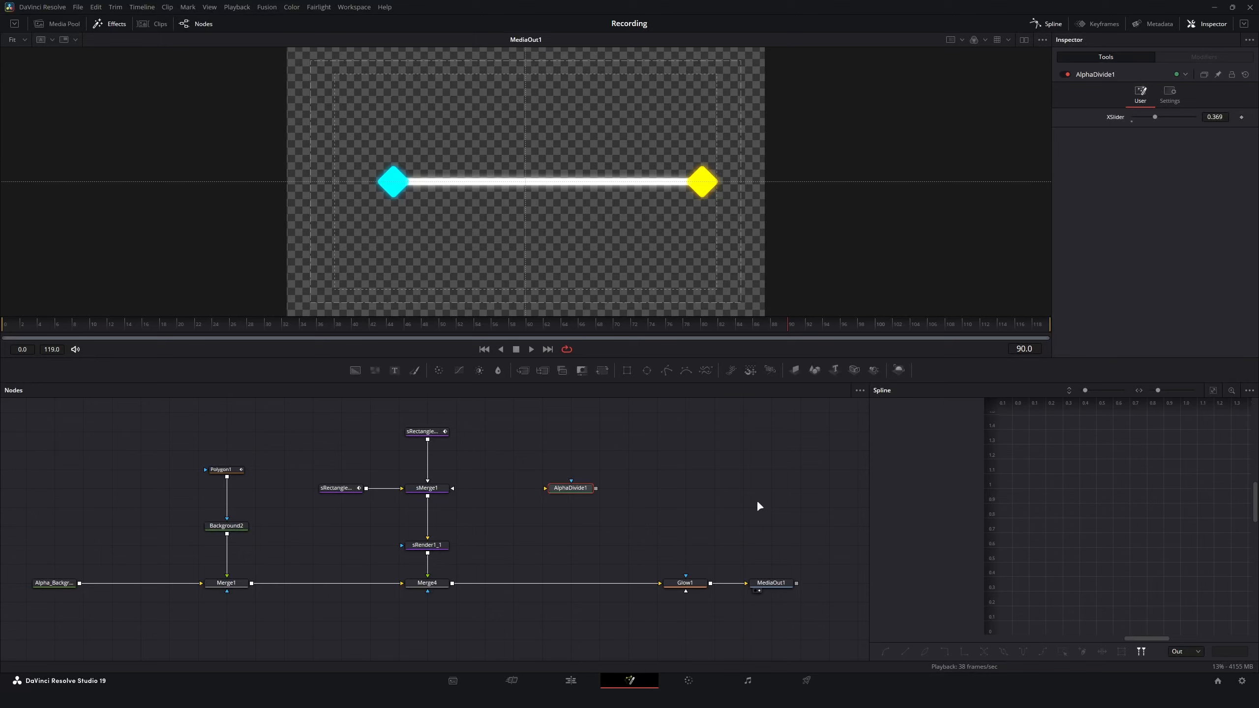